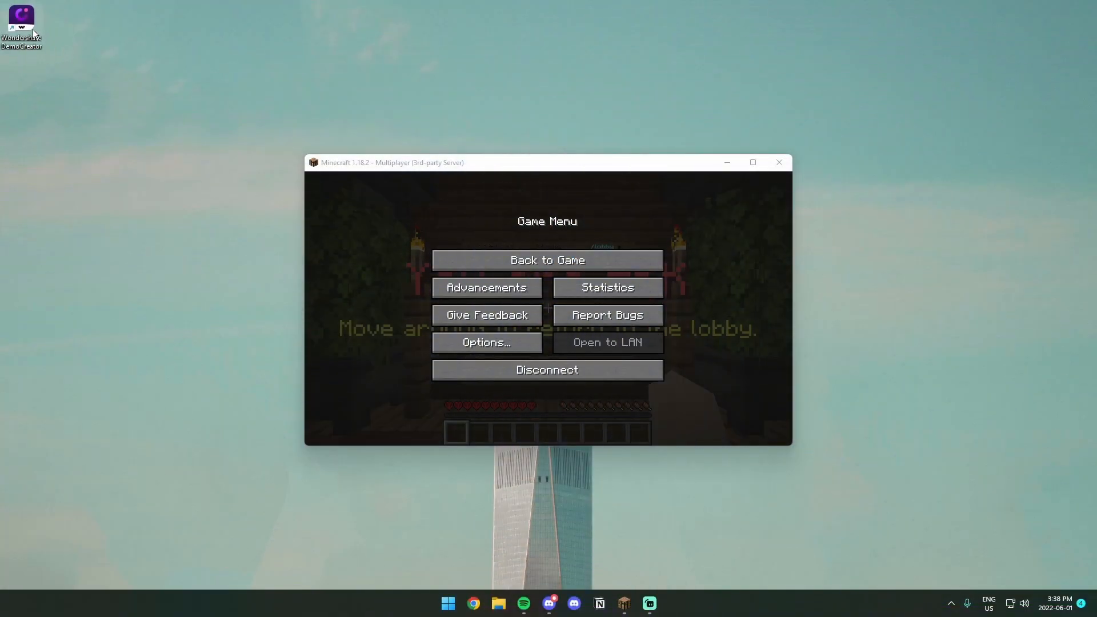
Step: Launch Wondershare DemoCreator and open the Virtual Presenter recorder with the avatar shown over the screen
{"action": "double_click", "coordinate": [32, 29]}
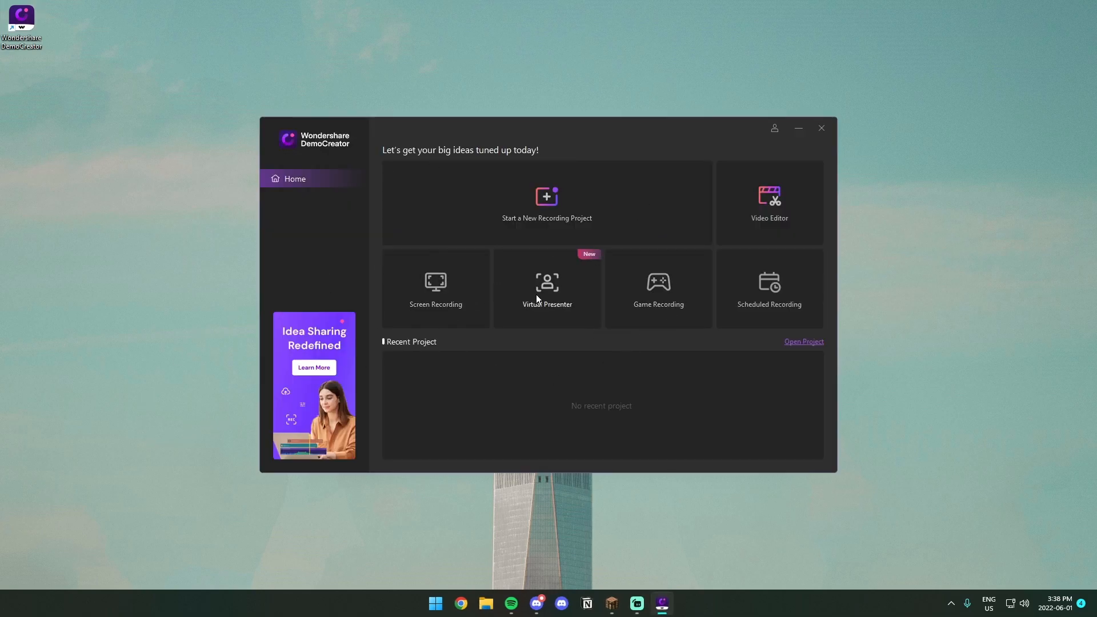
{"action": "left_click", "coordinate": [536, 293]}
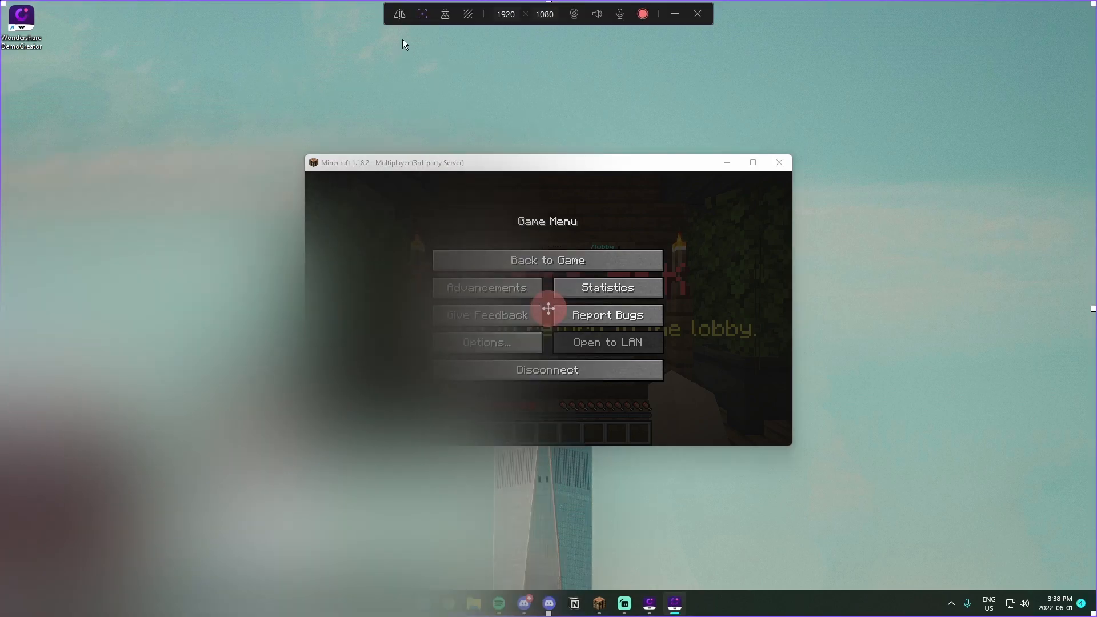
{"action": "left_click", "coordinate": [424, 15]}
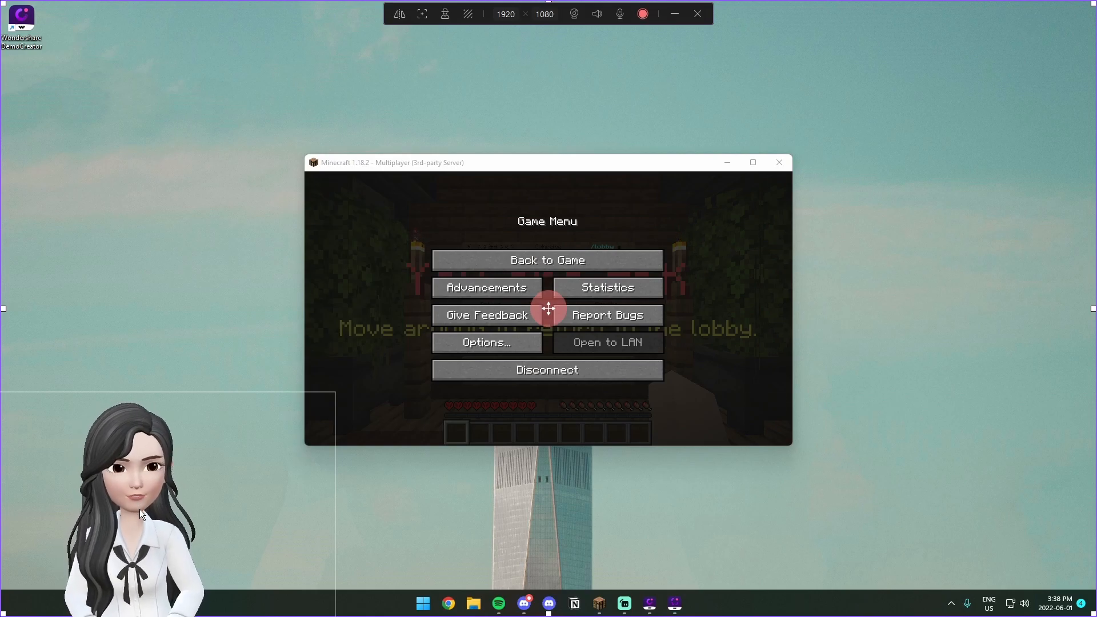
Step: Try the bearded man, braided woman and blue-hat anime avatars, and return to the long-haired woman in the white blouse
{"action": "left_click", "coordinate": [446, 15]}
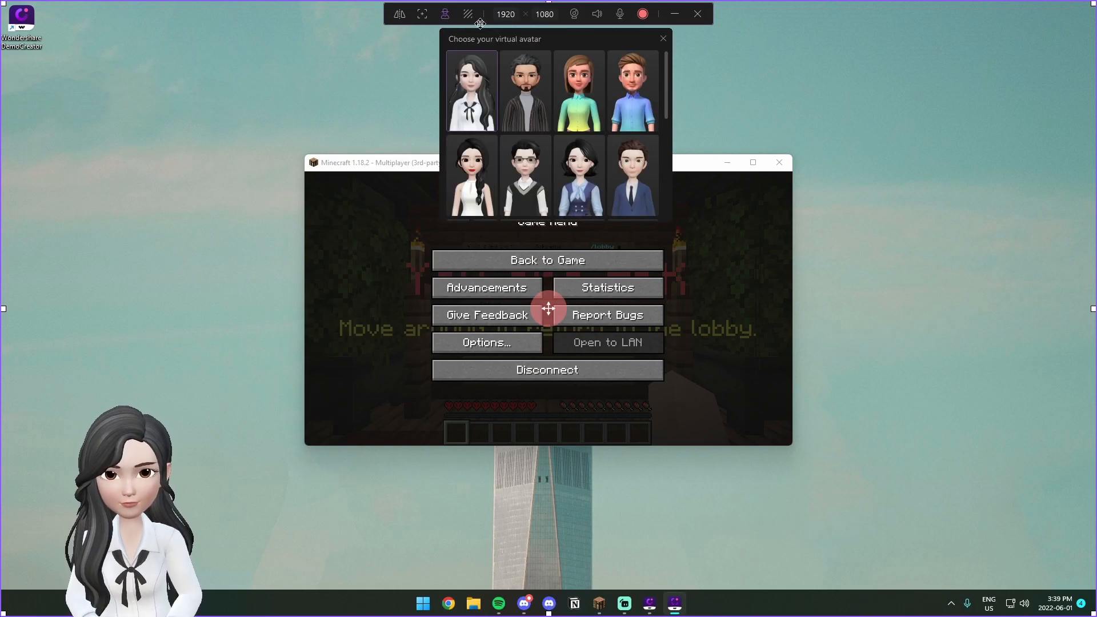
{"action": "left_click", "coordinate": [526, 94]}
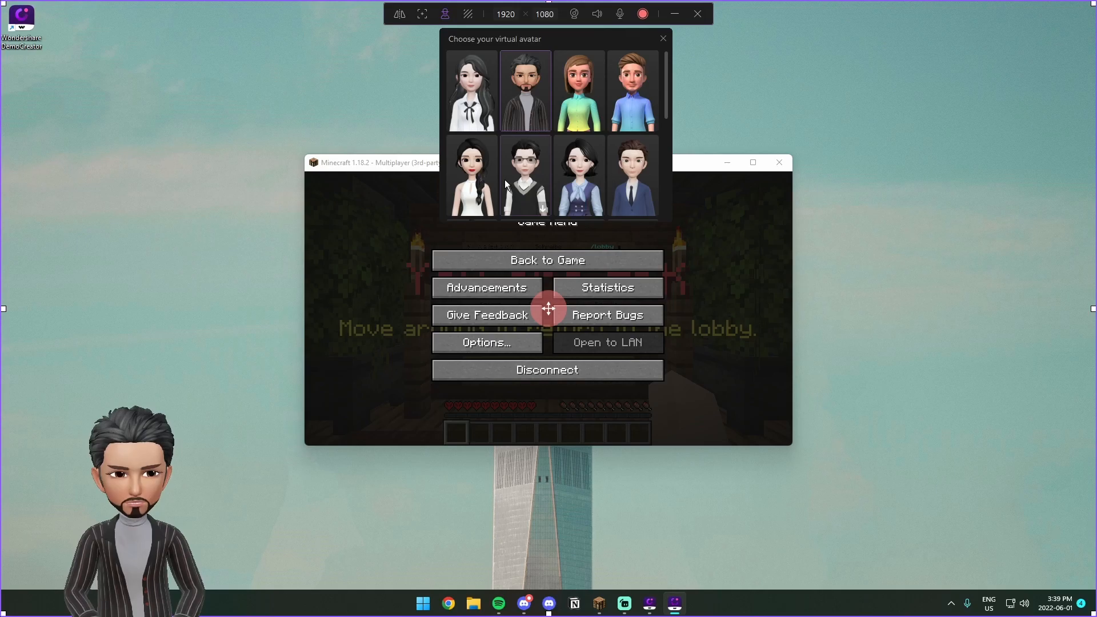
{"action": "left_click", "coordinate": [481, 170]}
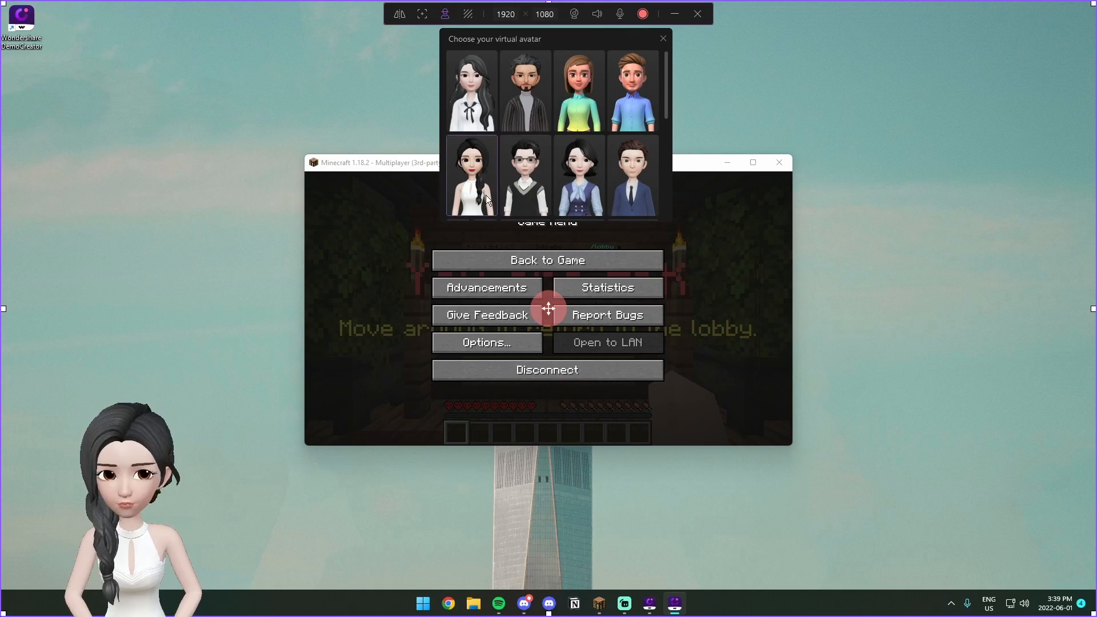
{"action": "scroll", "coordinate": [484, 175], "scroll_direction": "down", "scroll_amount": 3}
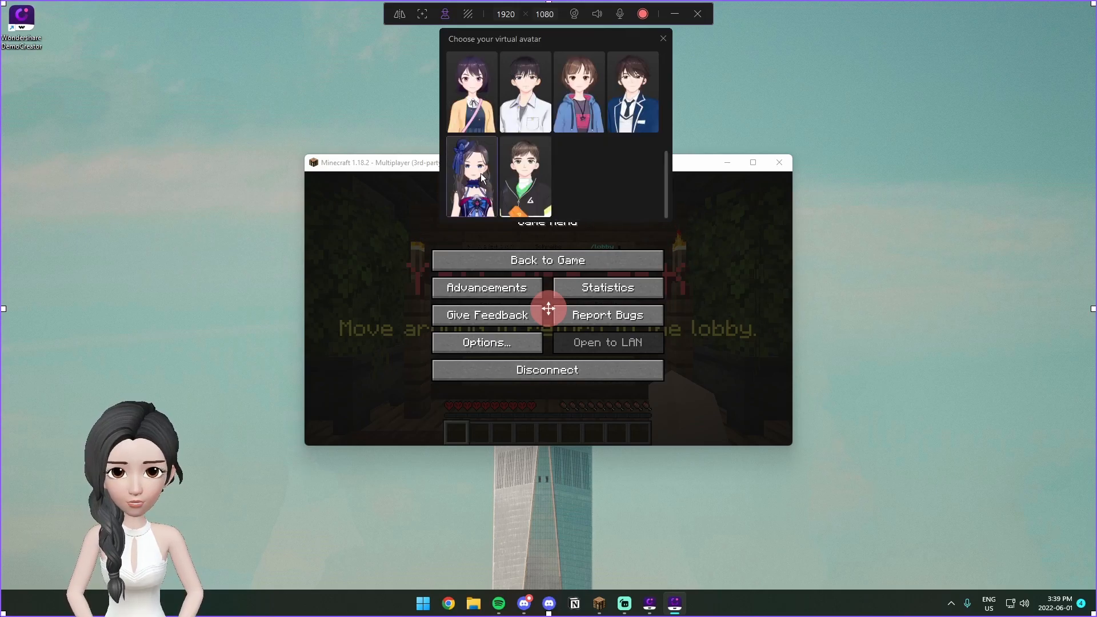
{"action": "left_click", "coordinate": [481, 177]}
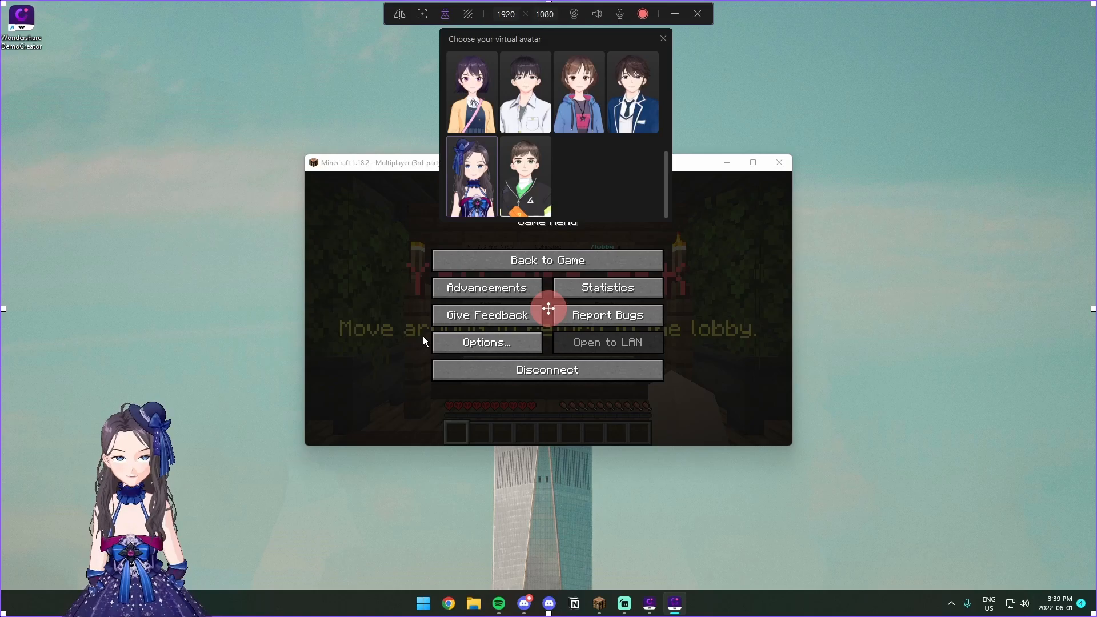
{"action": "scroll", "coordinate": [480, 162], "scroll_direction": "up", "scroll_amount": 5}
{"action": "left_click", "coordinate": [462, 91]}
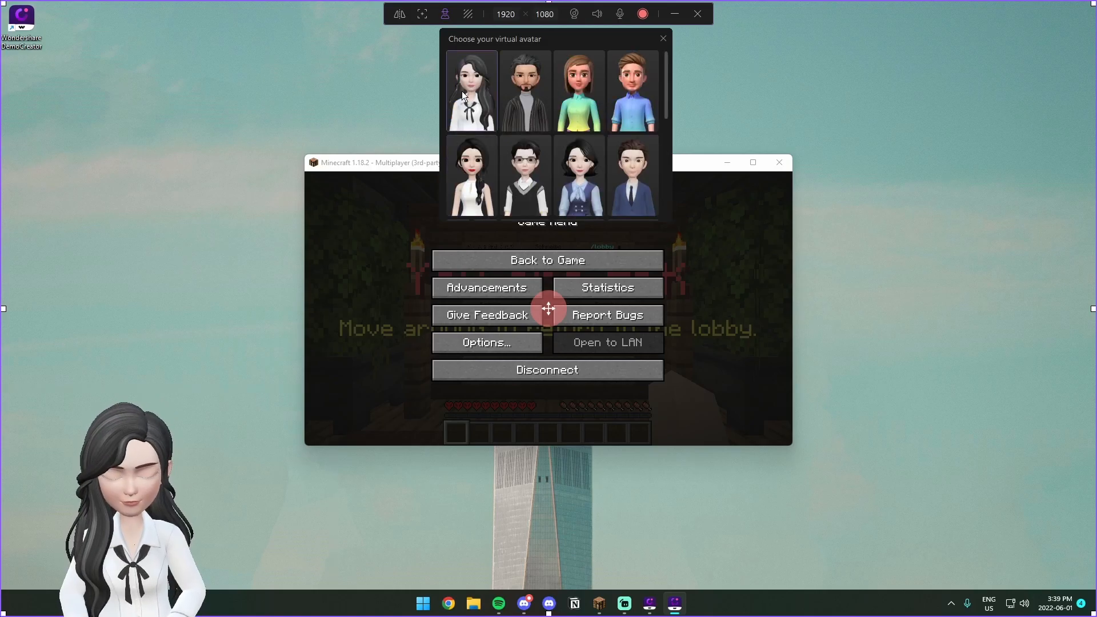
{"action": "left_click", "coordinate": [441, 17]}
{"action": "left_click", "coordinate": [468, 16]}
{"action": "left_click", "coordinate": [469, 17]}
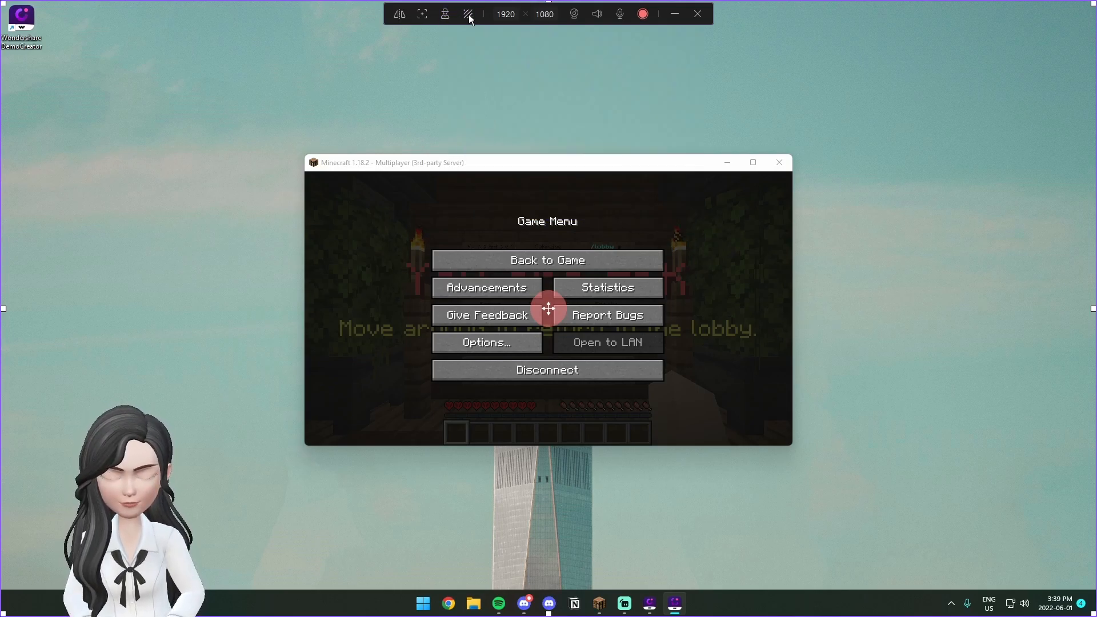
Step: Maximize the Minecraft window and check the webcam and system audio options of the recorder
{"action": "left_click", "coordinate": [752, 163]}
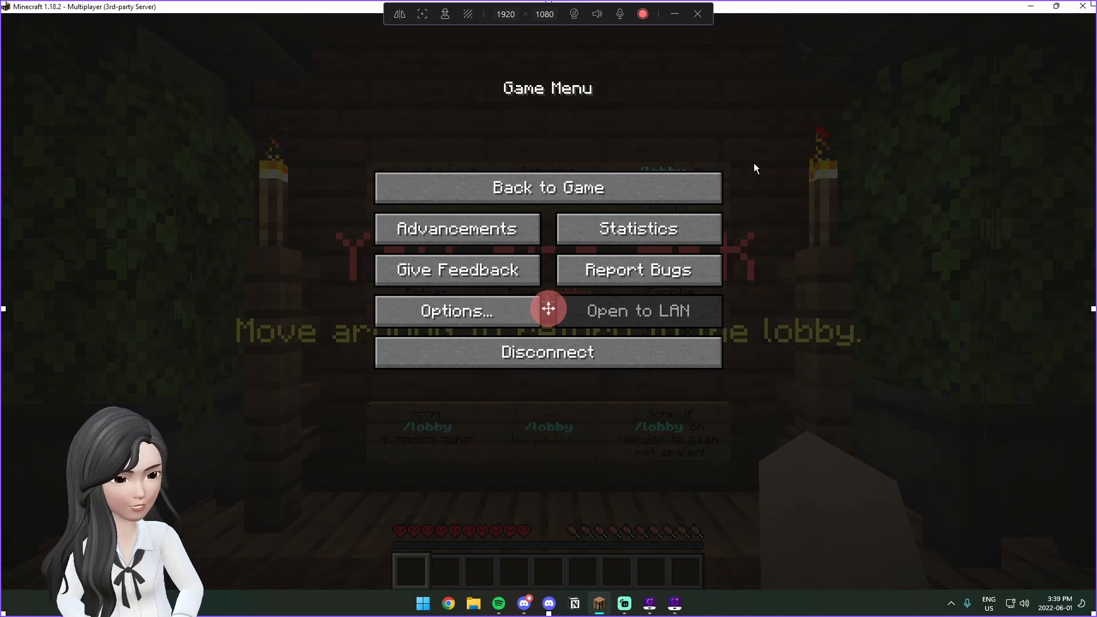
{"action": "left_click", "coordinate": [576, 14]}
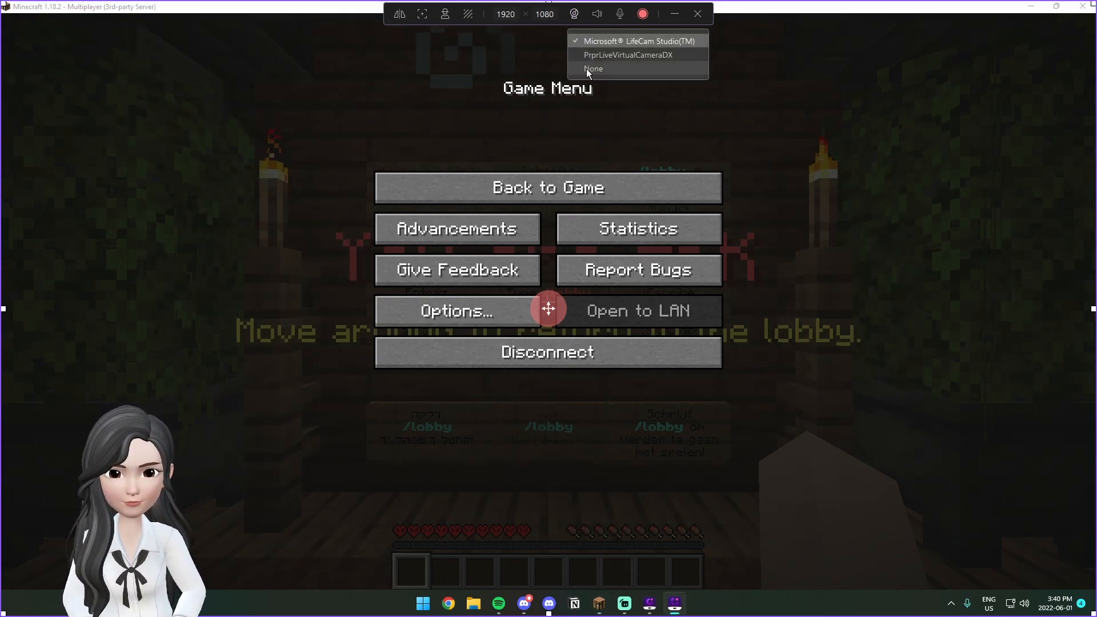
{"action": "left_click", "coordinate": [574, 16]}
{"action": "left_click", "coordinate": [597, 15]}
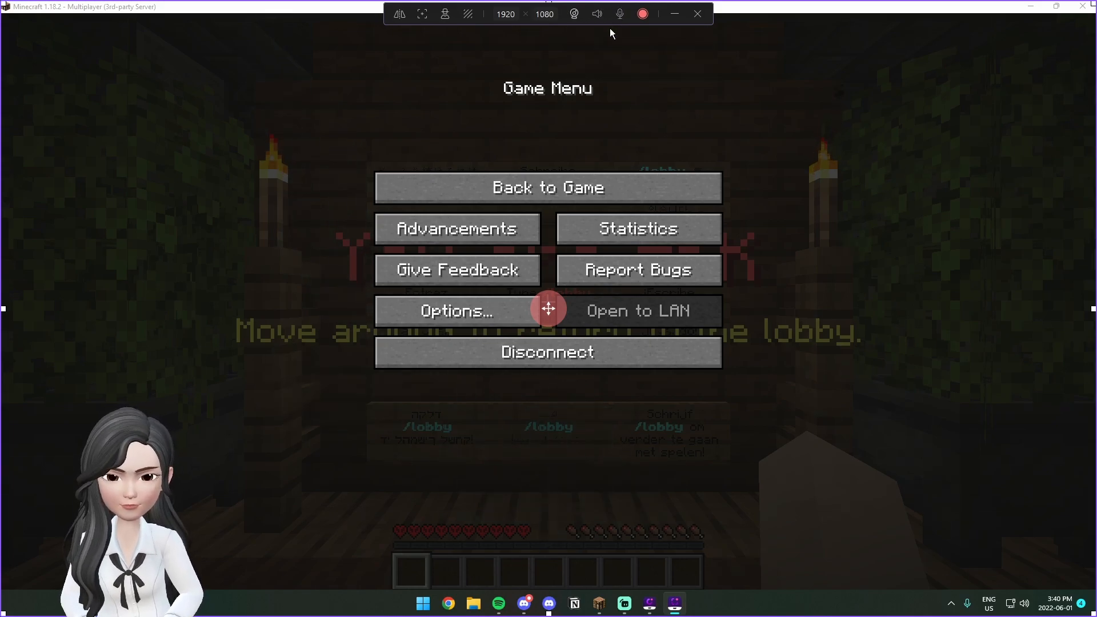
Step: Move the recording toolbar down over the taskbar and start recording the screen
{"action": "left_click_drag", "start_coordinate": [582, 22], "coordinate": [570, 612]}
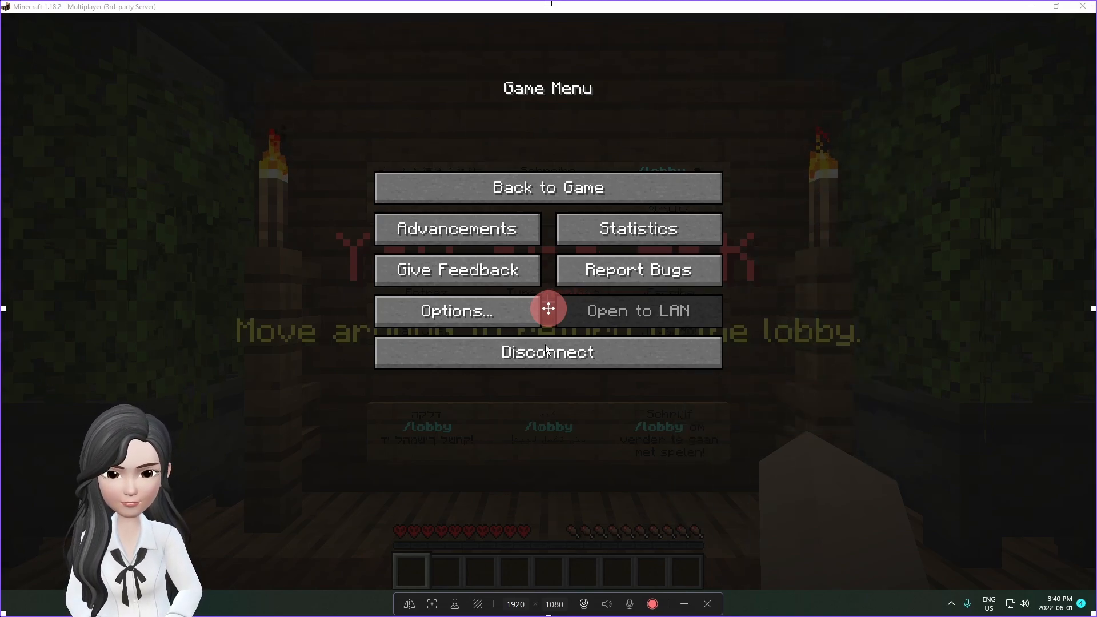
{"action": "key", "text": "F9"}
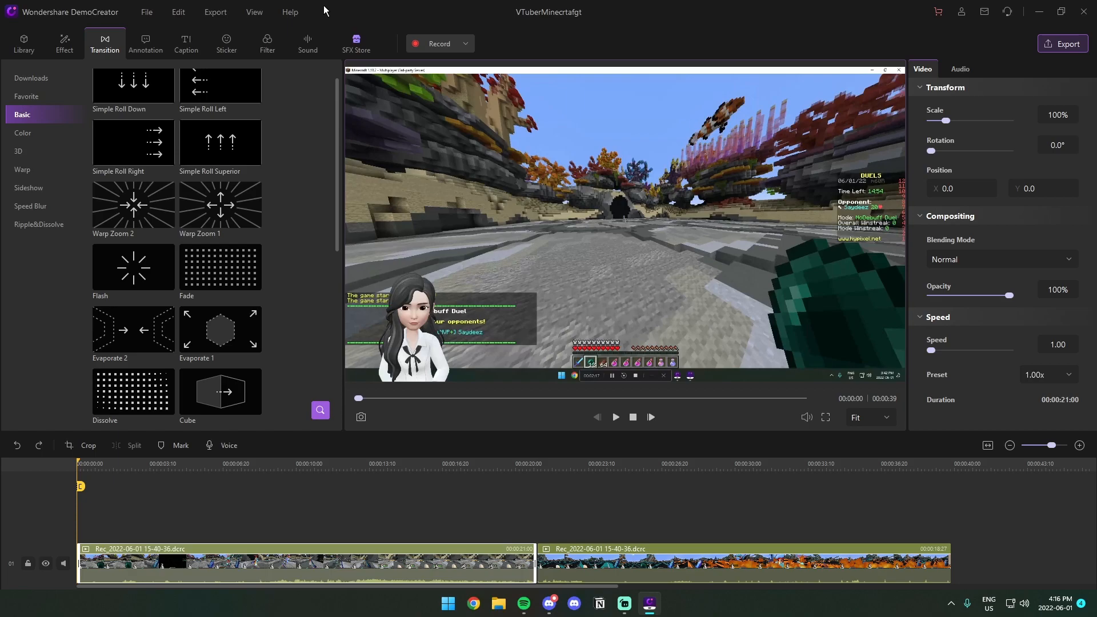
Step: Set the scale of the first recorded clip to 109%
{"action": "left_click_drag", "start_coordinate": [79, 467], "coordinate": [246, 493]}
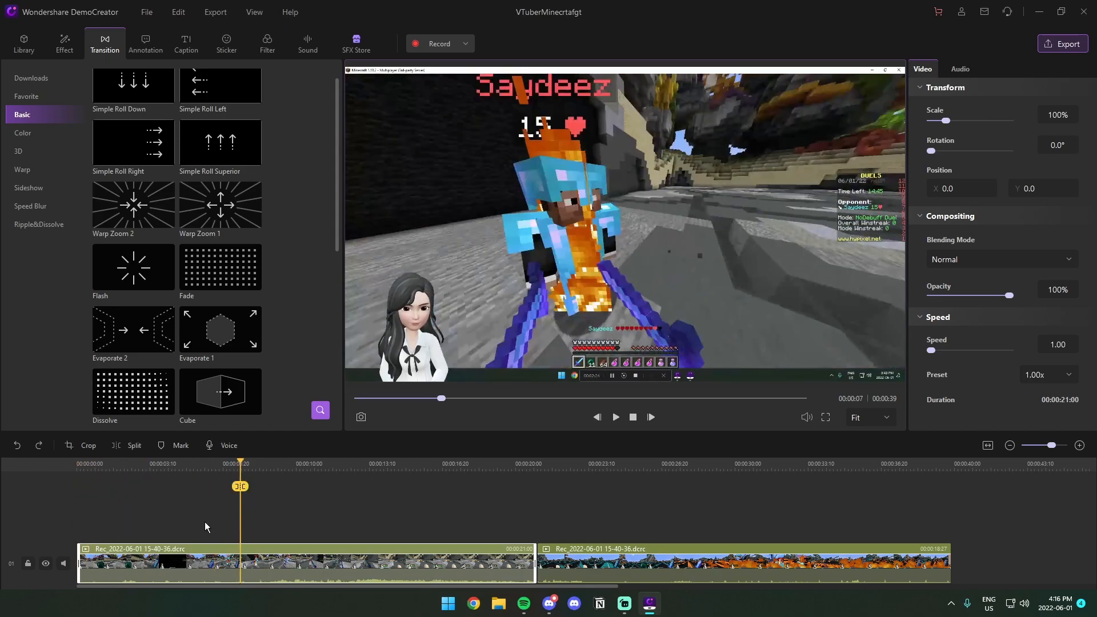
{"action": "left_click_drag", "start_coordinate": [248, 464], "coordinate": [63, 509]}
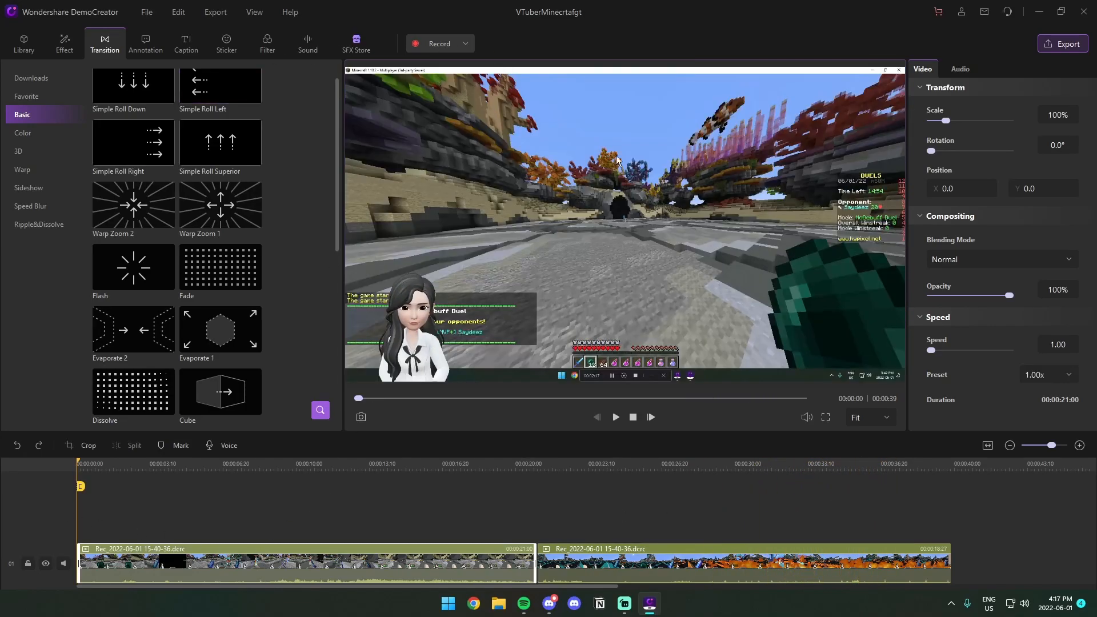
{"action": "left_click", "coordinate": [1063, 113]}
{"action": "type", "text": "109"}
{"action": "left_click", "coordinate": [1070, 117]}
{"action": "key", "text": "Return"}
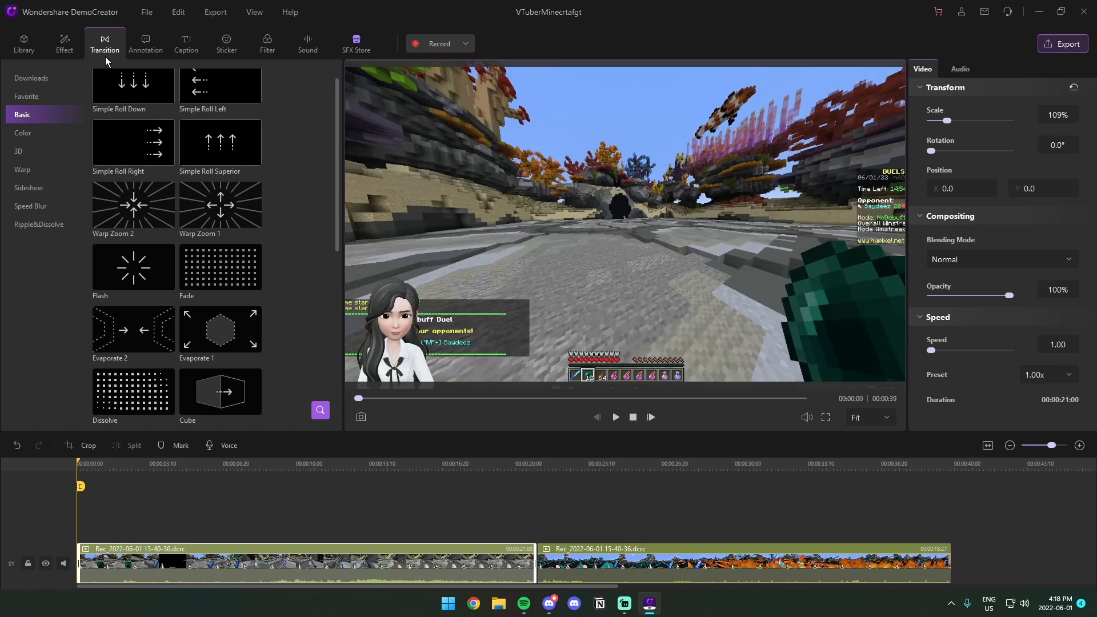
Step: Add the 3D transitions Orb Twist 4 at the first clip's start and Orb 1 between the two clips, and preview both
{"action": "left_click", "coordinate": [21, 152]}
{"action": "left_click_drag", "start_coordinate": [149, 187], "coordinate": [99, 564]}
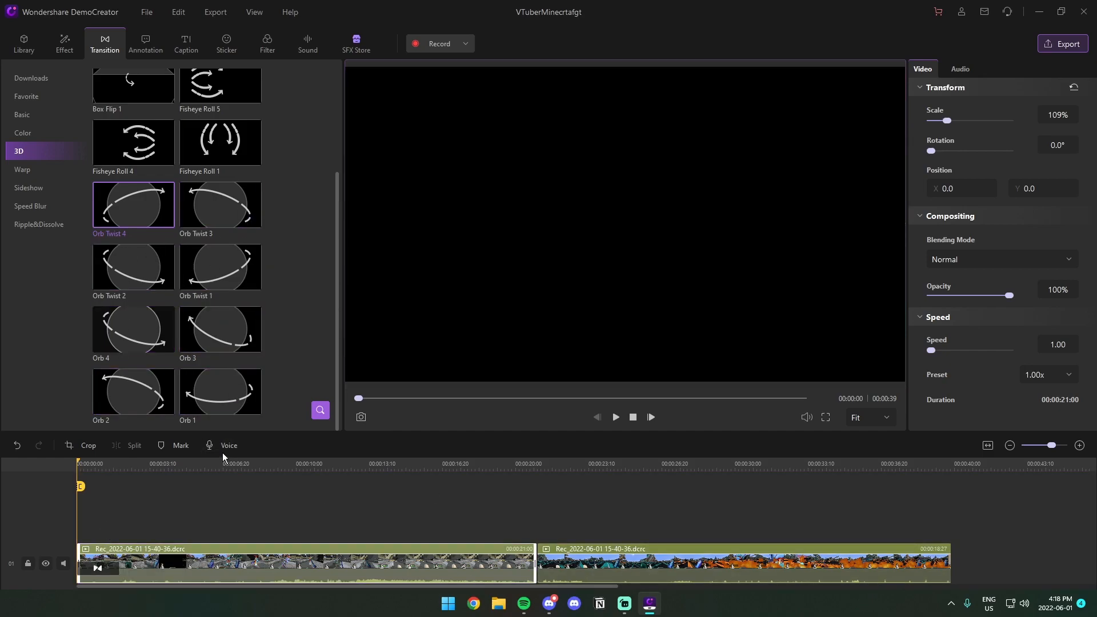
{"action": "left_click_drag", "start_coordinate": [212, 391], "coordinate": [533, 570]}
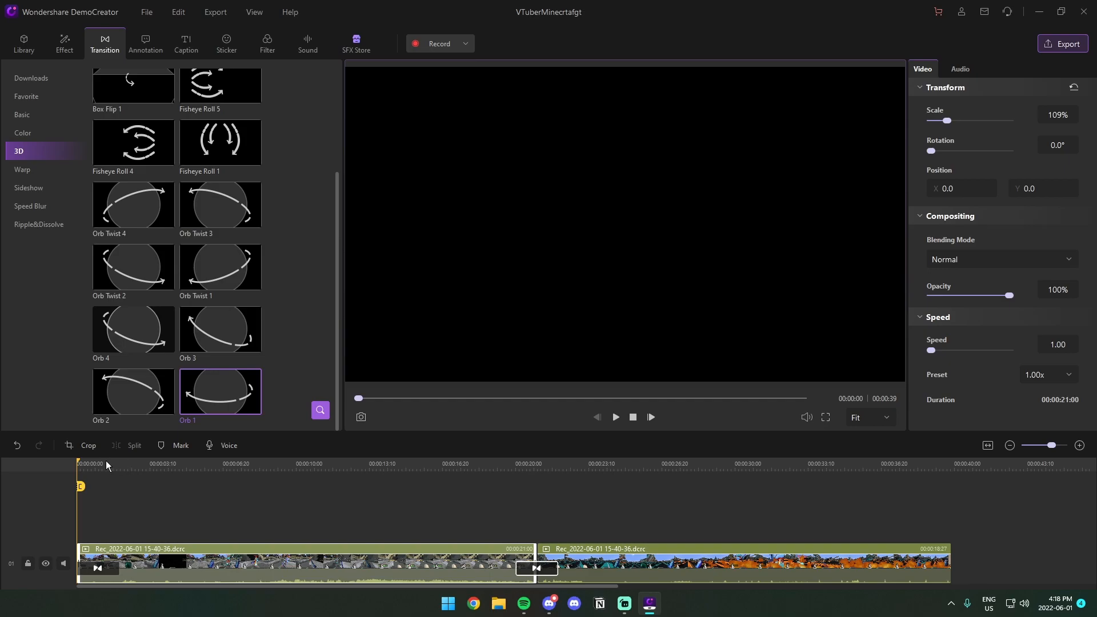
{"action": "key", "text": "space"}
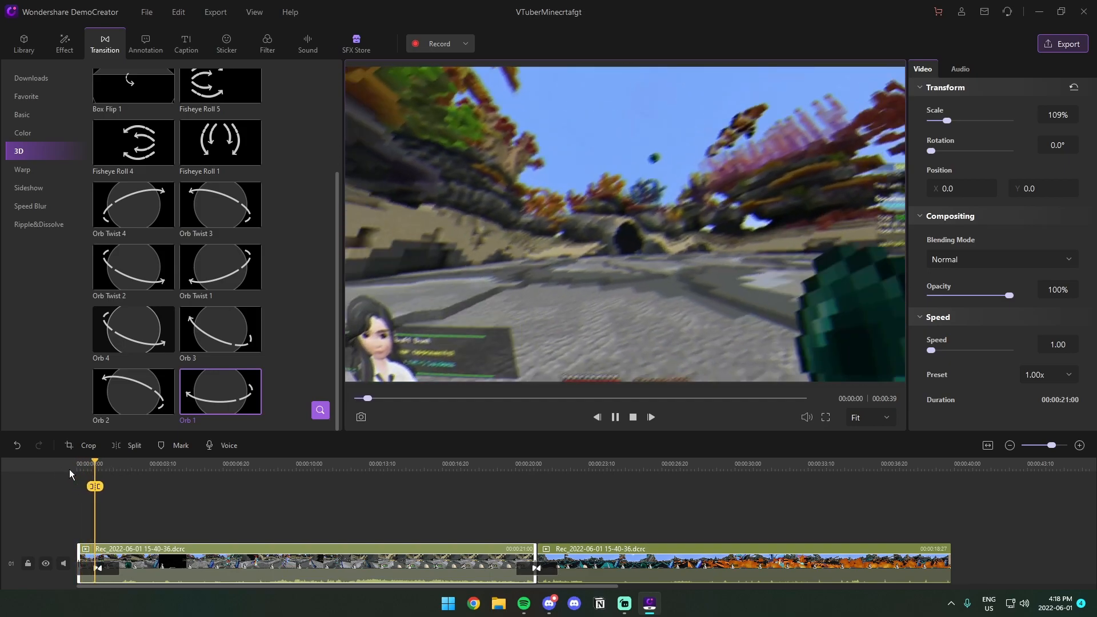
{"action": "left_click_drag", "start_coordinate": [506, 464], "coordinate": [513, 464]}
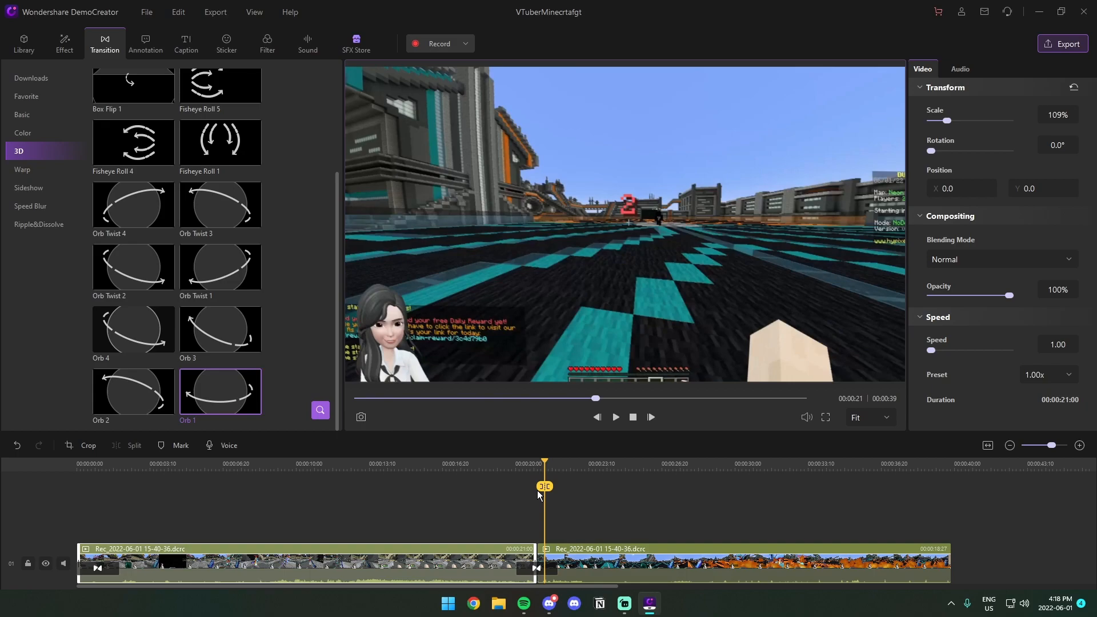
{"action": "left_click_drag", "start_coordinate": [538, 490], "coordinate": [8, 489]}
{"action": "mouse_move", "coordinate": [82, 465]}
{"action": "left_mouse_down"}
{"action": "mouse_move", "coordinate": [111, 466]}
{"action": "mouse_move", "coordinate": [95, 467]}
{"action": "left_mouse_up"}
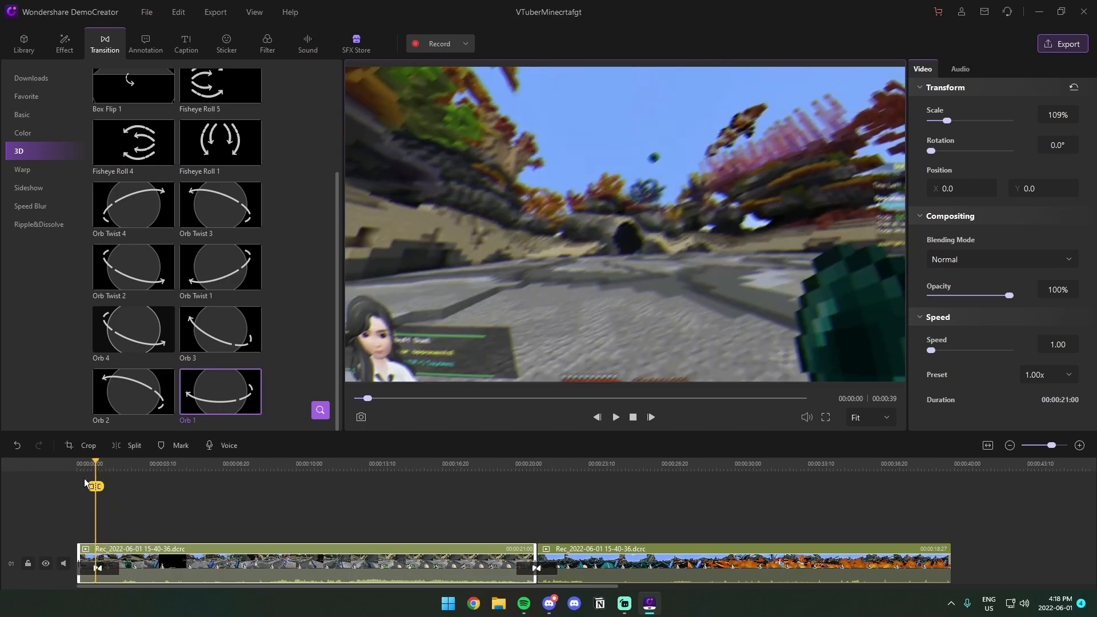
Step: Add the Opener 7 caption on a new track above the first clip, near its beginning
{"action": "left_click", "coordinate": [146, 47]}
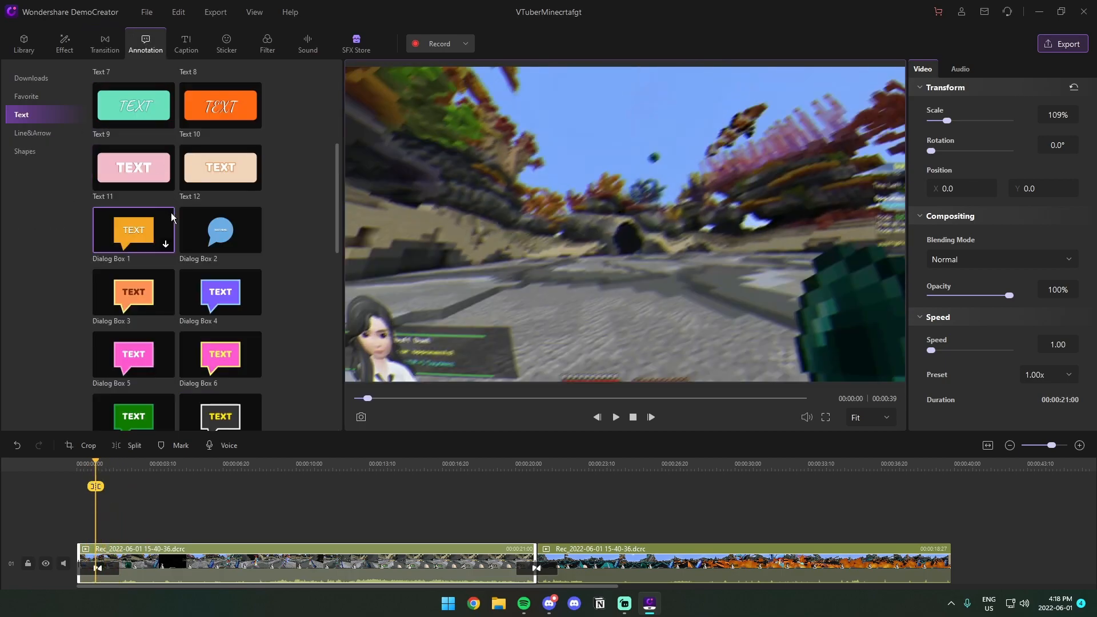
{"action": "scroll", "coordinate": [222, 349], "scroll_direction": "down", "scroll_amount": 10}
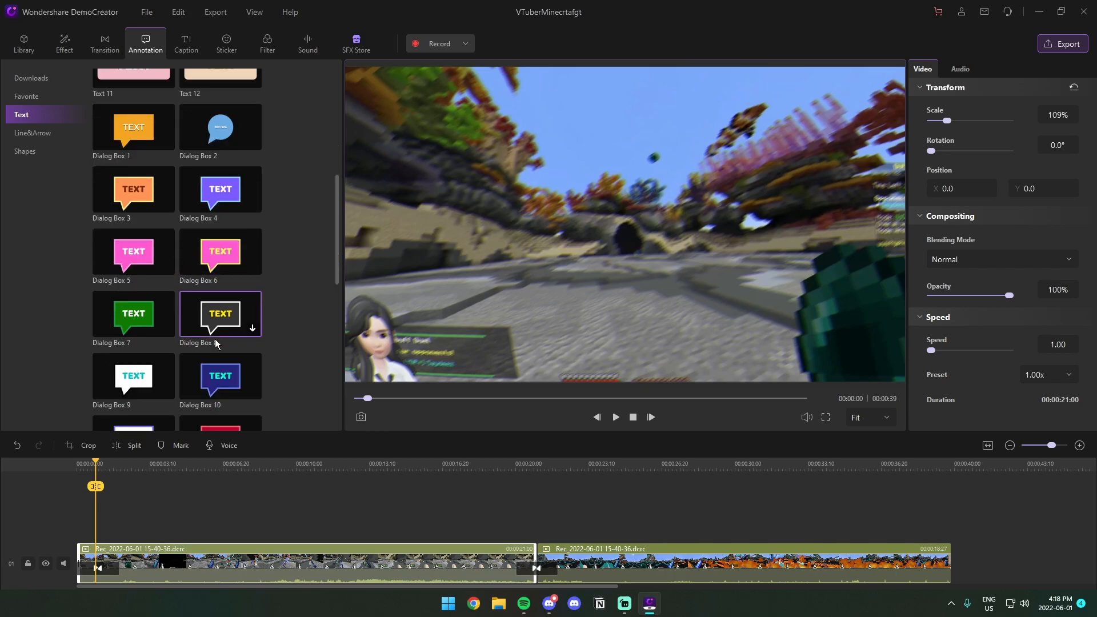
{"action": "left_click", "coordinate": [183, 46]}
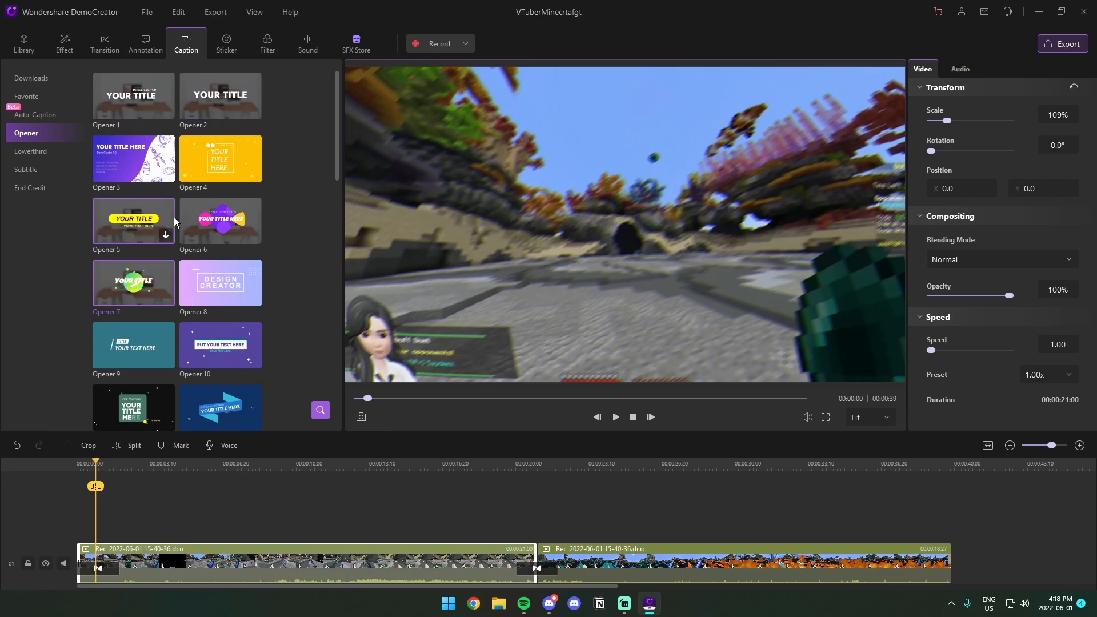
{"action": "mouse_move", "coordinate": [135, 282]}
{"action": "left_mouse_down"}
{"action": "mouse_move", "coordinate": [146, 330]}
{"action": "mouse_move", "coordinate": [139, 533]}
{"action": "left_mouse_up"}
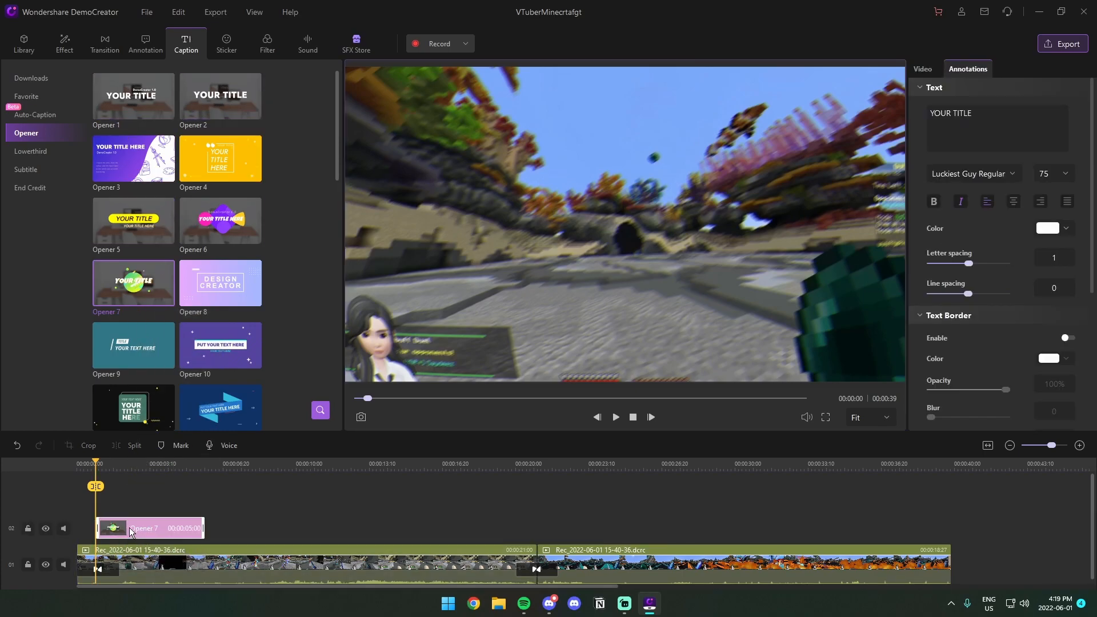
Step: Change the opener's text to "VTUBER MINECRAFT" and "GONE CRAZY BRO" on two lines and center-align it
{"action": "left_click_drag", "start_coordinate": [98, 465], "coordinate": [127, 466]}
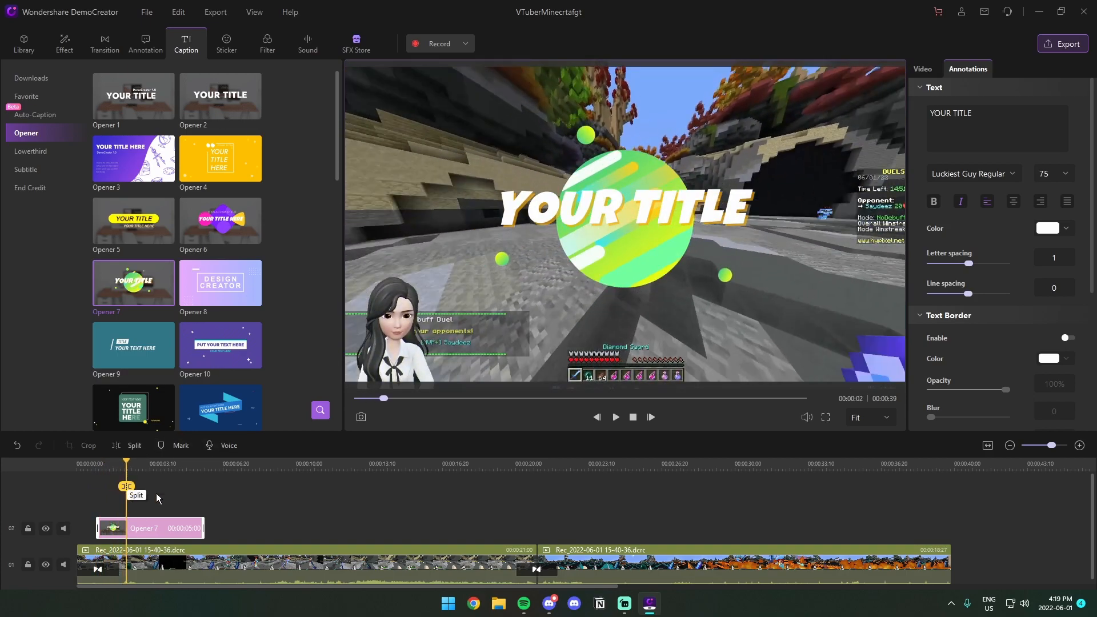
{"action": "triple_click", "coordinate": [989, 121]}
{"action": "type", "text": "VTUBER MINECRAFT GONE CRAZY BRO"}
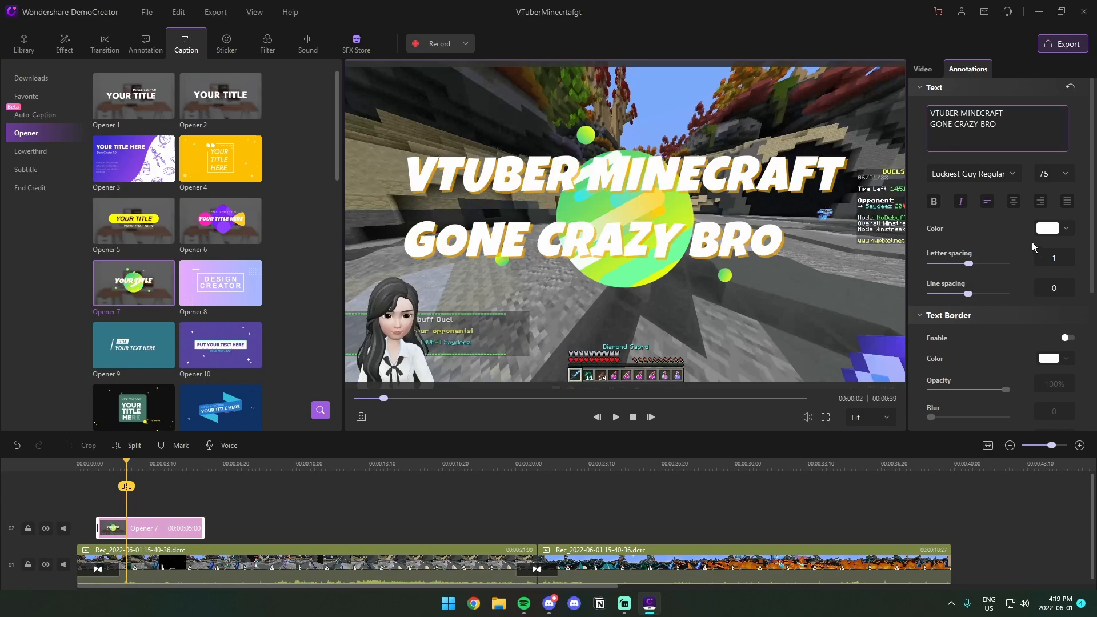
{"action": "left_click", "coordinate": [1014, 204]}
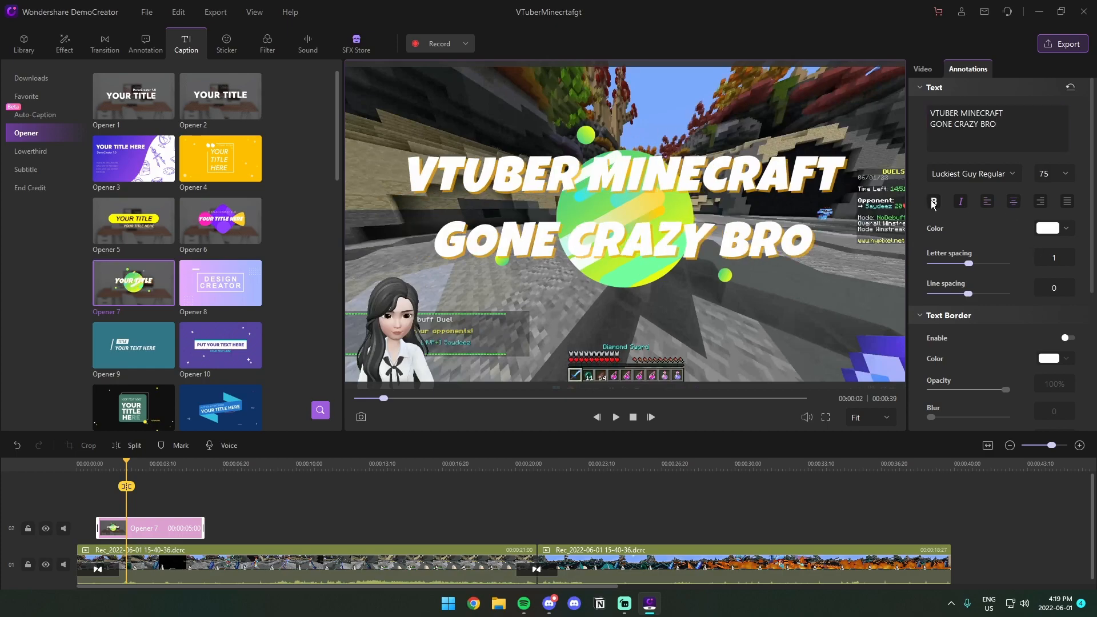
Step: Set the opener title's font size to 60 and play the video from the start of the timeline
{"action": "left_click", "coordinate": [1066, 174]}
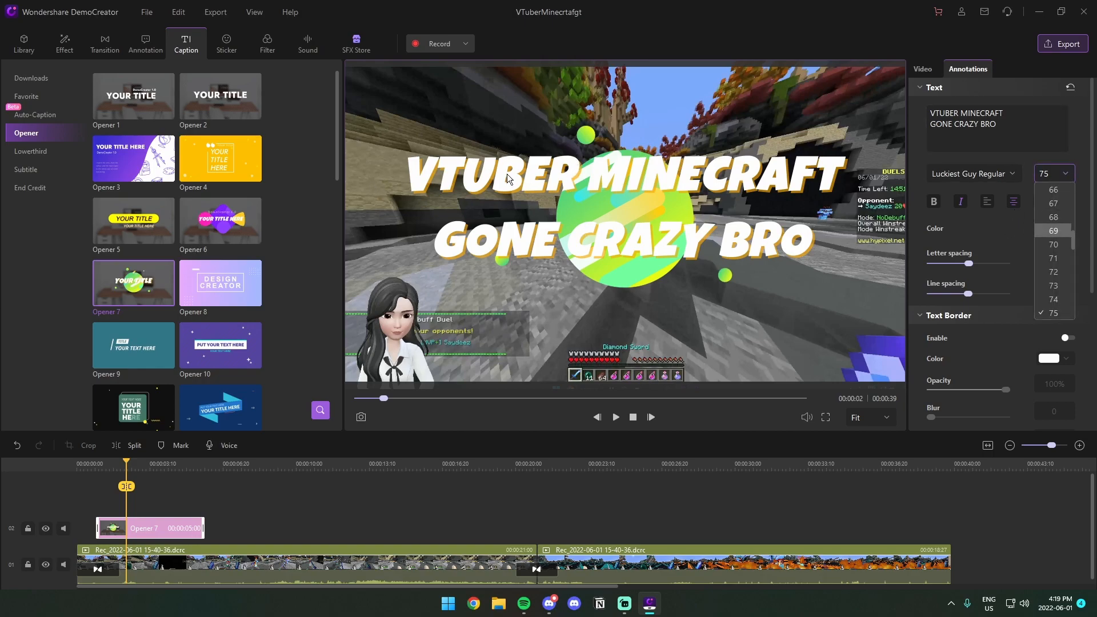
{"action": "scroll", "coordinate": [1053, 244], "scroll_direction": "up", "scroll_amount": 2}
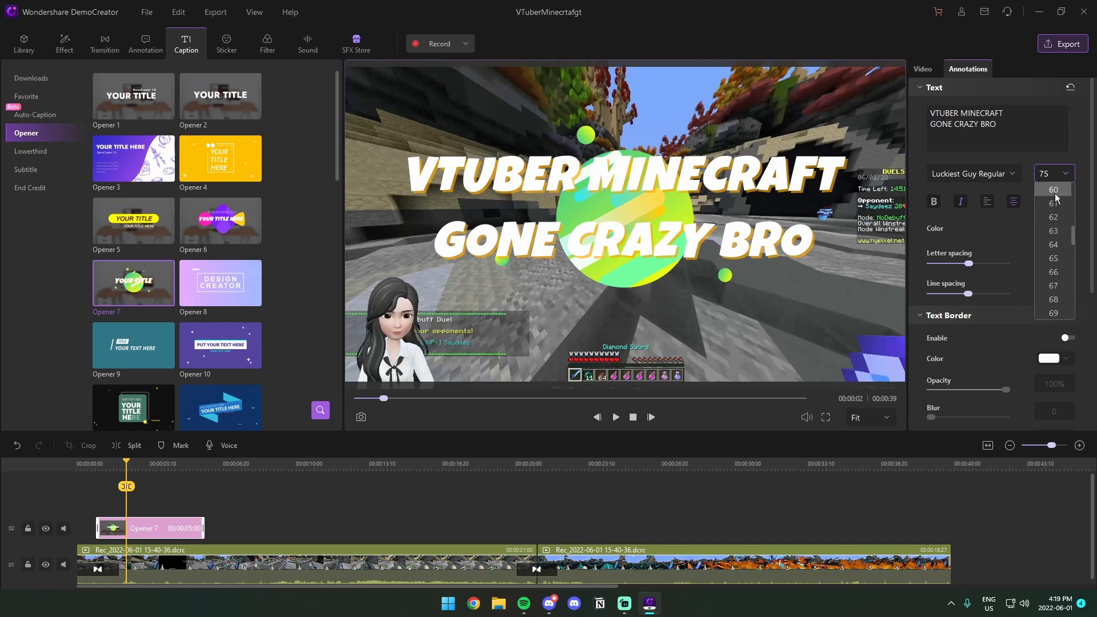
{"action": "left_click", "coordinate": [1054, 190]}
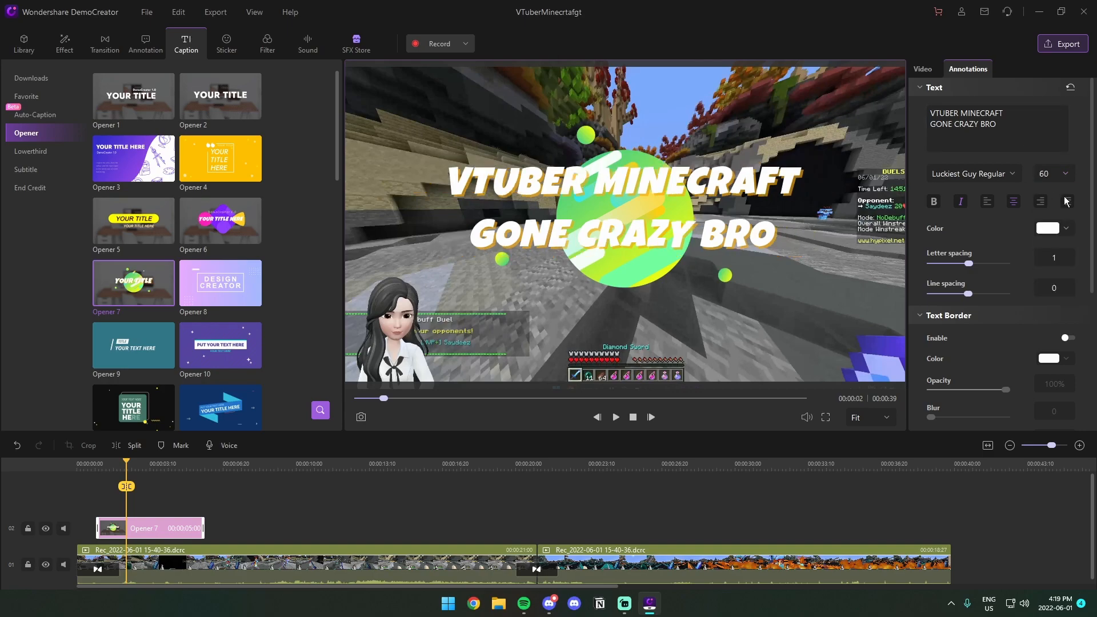
{"action": "scroll", "coordinate": [996, 281], "scroll_direction": "down", "scroll_amount": 3}
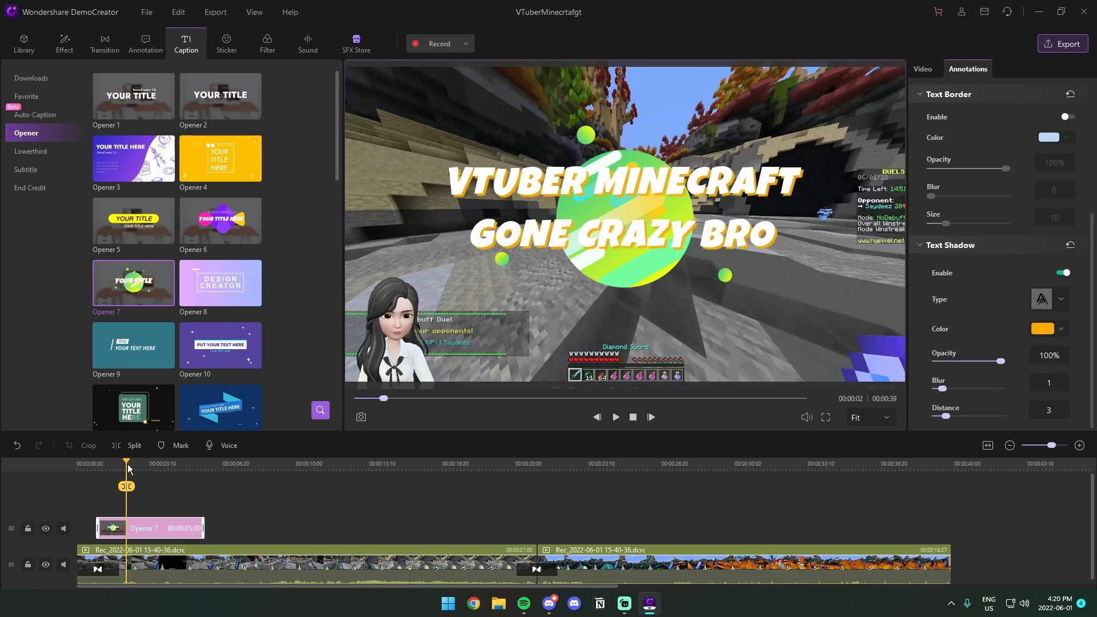
{"action": "left_click", "coordinate": [65, 472]}
{"action": "key", "text": "space"}
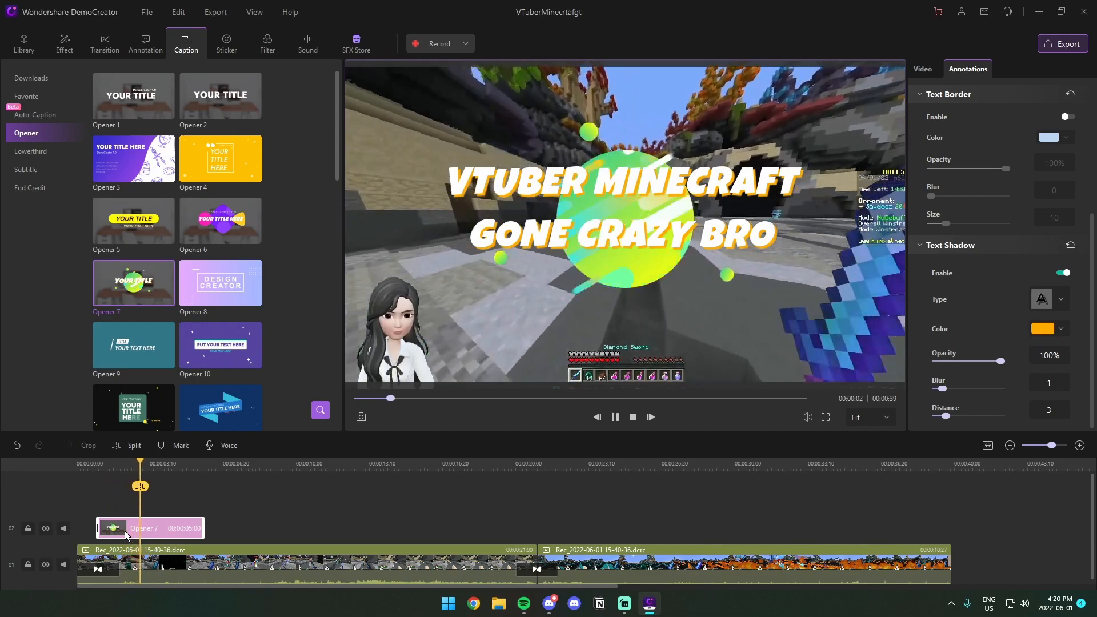
Step: Move the Opener 7 title near the very start of the timeline, shorten it to about 3 seconds and preview it
{"action": "left_click_drag", "start_coordinate": [161, 486], "coordinate": [87, 486]}
{"action": "left_click_drag", "start_coordinate": [127, 531], "coordinate": [125, 532]}
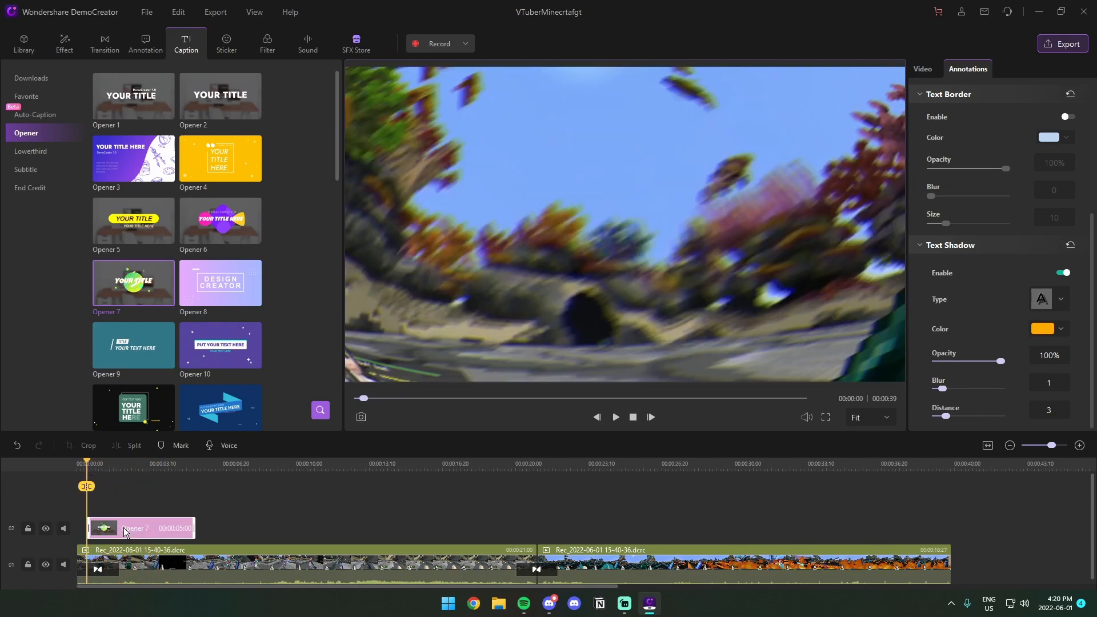
{"action": "left_click_drag", "start_coordinate": [195, 527], "coordinate": [146, 528]}
{"action": "left_click_drag", "start_coordinate": [128, 469], "coordinate": [132, 470]}
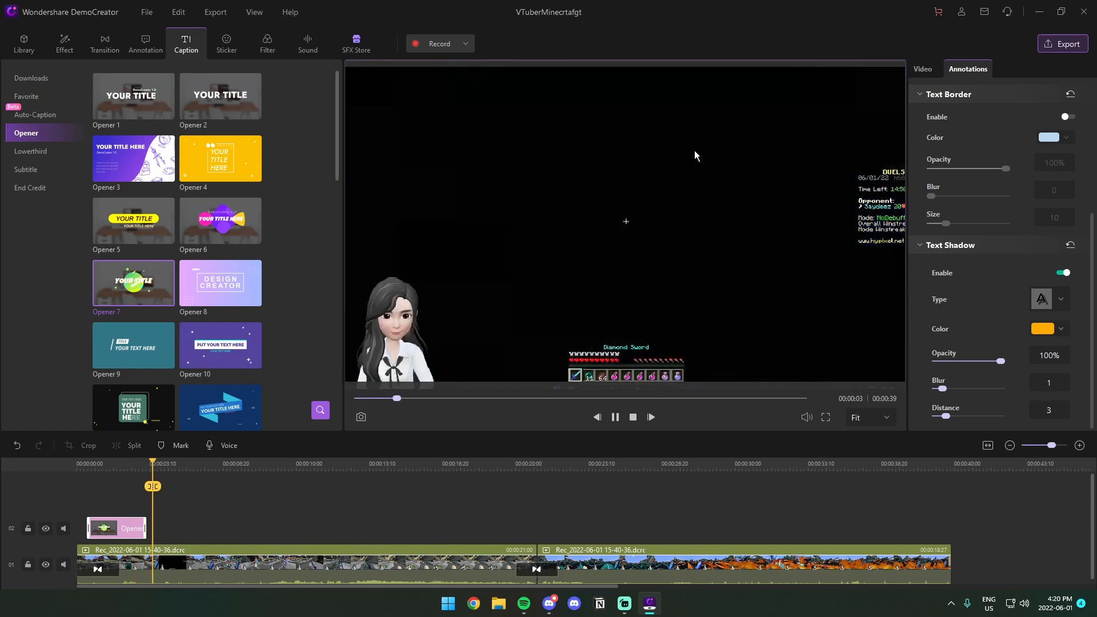
{"action": "left_click_drag", "start_coordinate": [161, 486], "coordinate": [132, 486]}
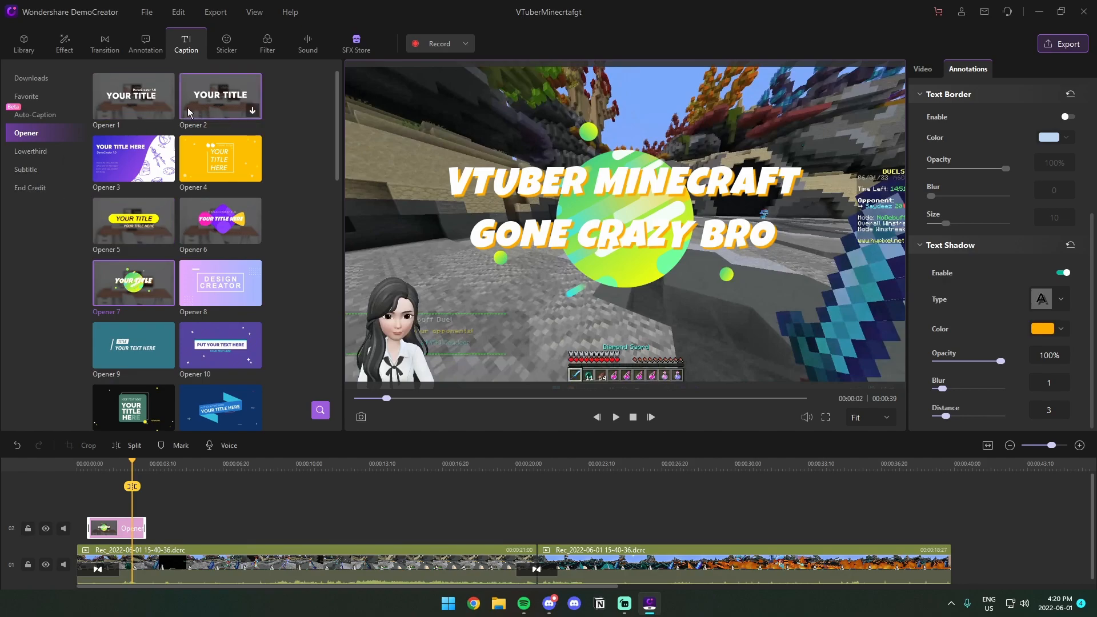
Step: Add the basic Dissolve transition to the end of the opener title and play it from the start of the timeline
{"action": "left_click", "coordinate": [105, 44]}
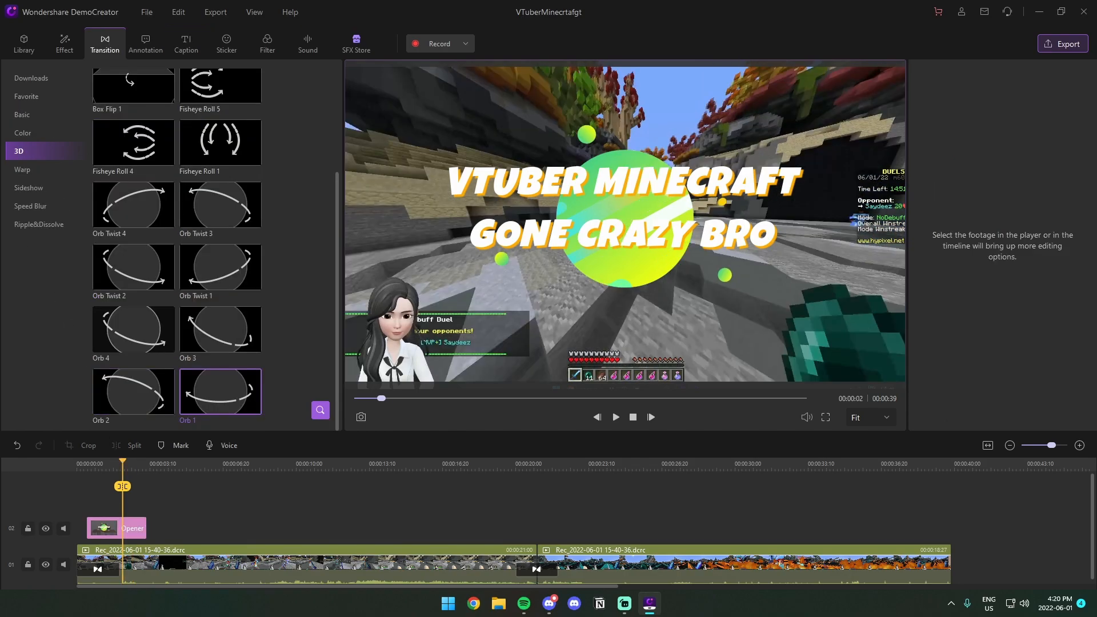
{"action": "left_click", "coordinate": [27, 112]}
{"action": "left_click_drag", "start_coordinate": [133, 392], "coordinate": [134, 528]}
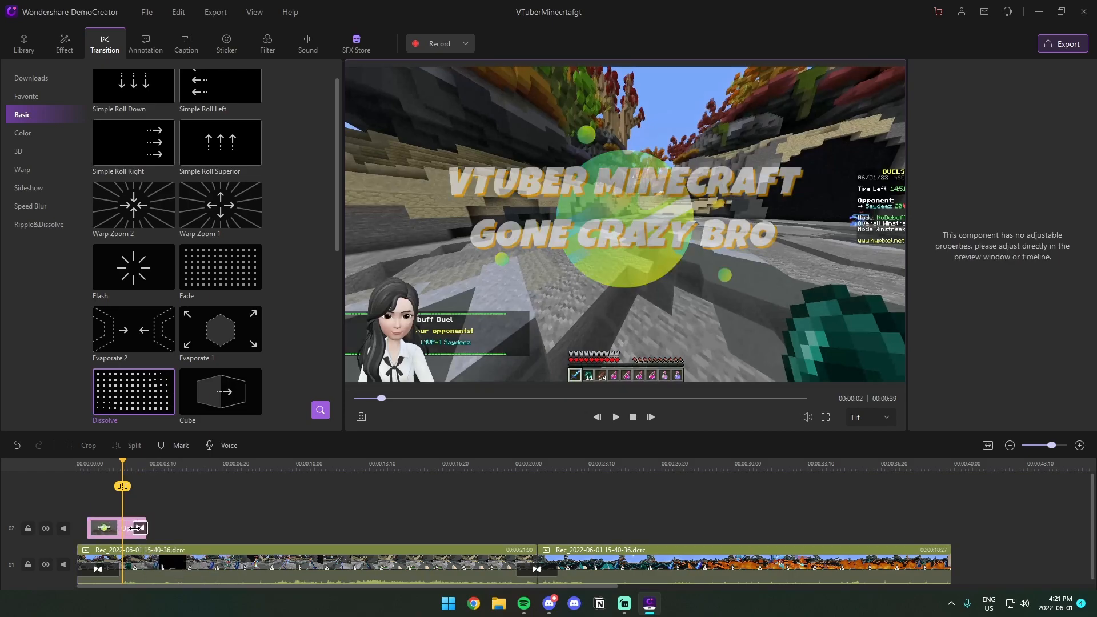
{"action": "left_click_drag", "start_coordinate": [124, 466], "coordinate": [80, 464]}
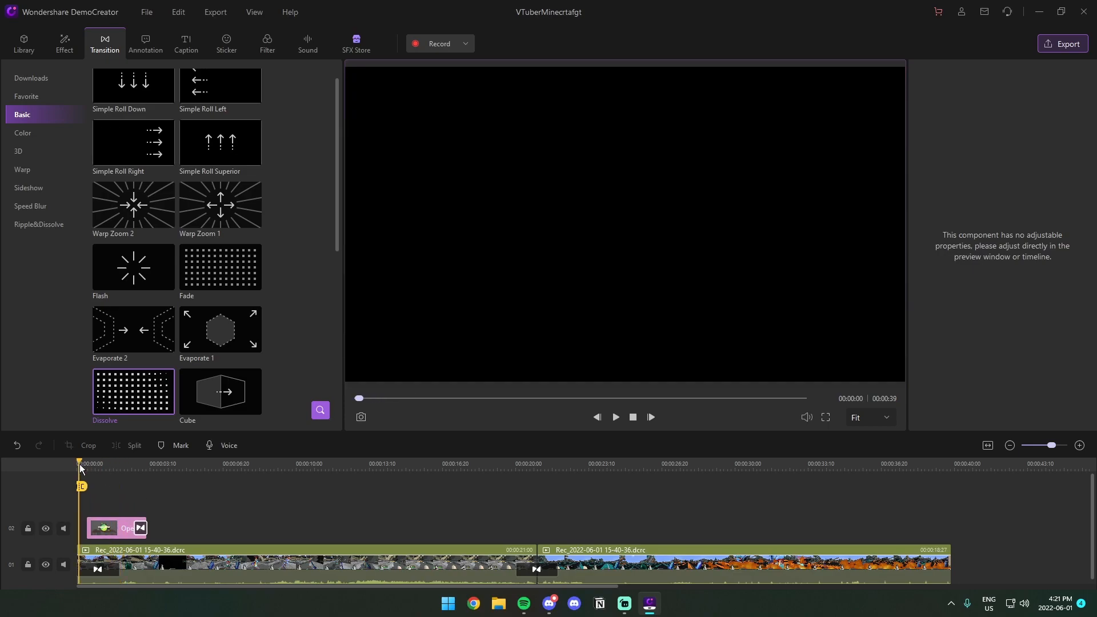
{"action": "key", "text": "space"}
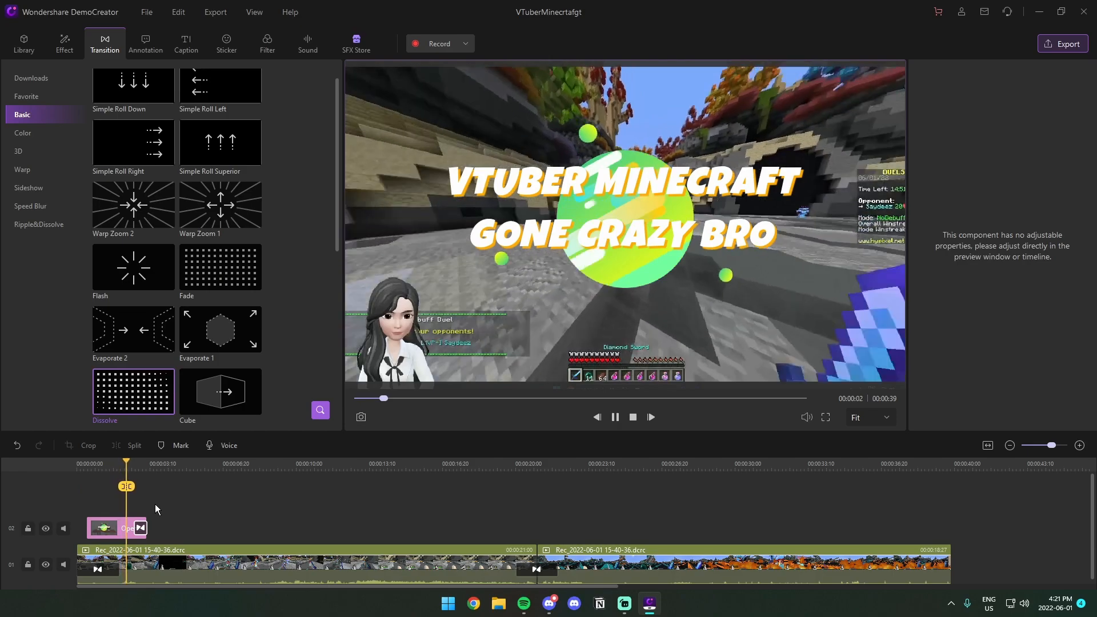
{"action": "key", "text": "space"}
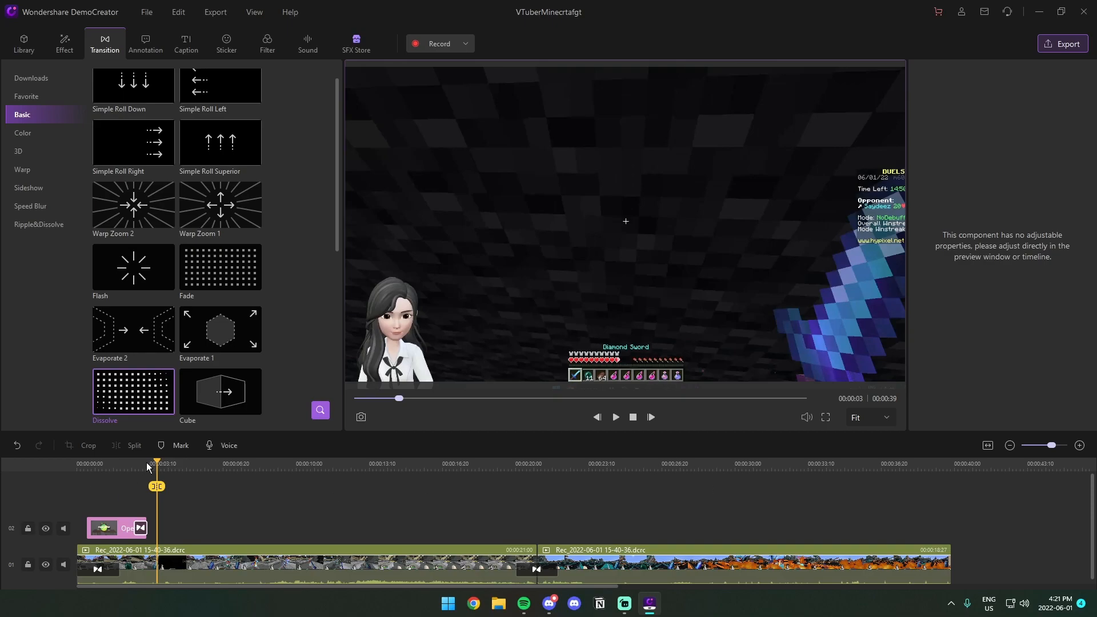
Step: Add the Laser Effects 05 GIF sticker on track 02, where the opponent comes into view, and play it back
{"action": "left_click_drag", "start_coordinate": [159, 466], "coordinate": [204, 459]}
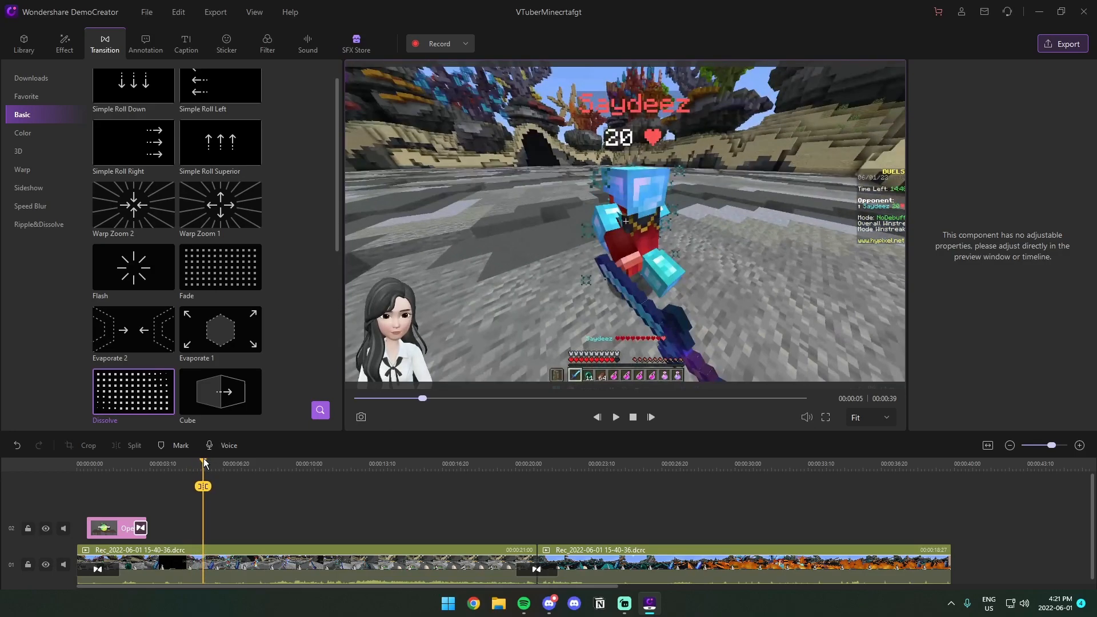
{"action": "left_click", "coordinate": [230, 41]}
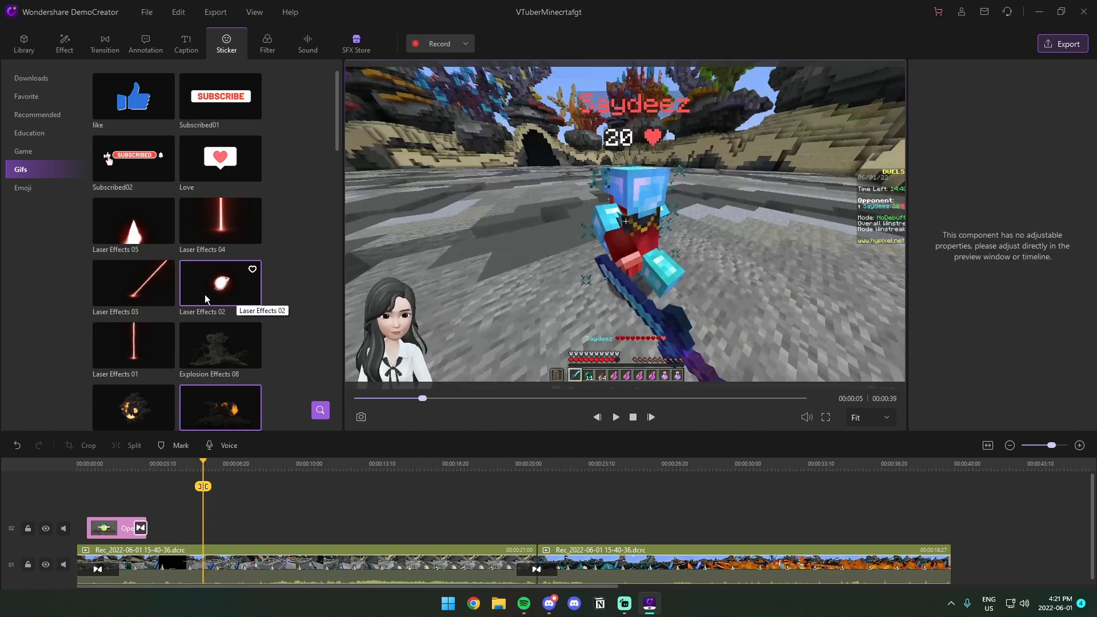
{"action": "left_click_drag", "start_coordinate": [133, 225], "coordinate": [194, 554]}
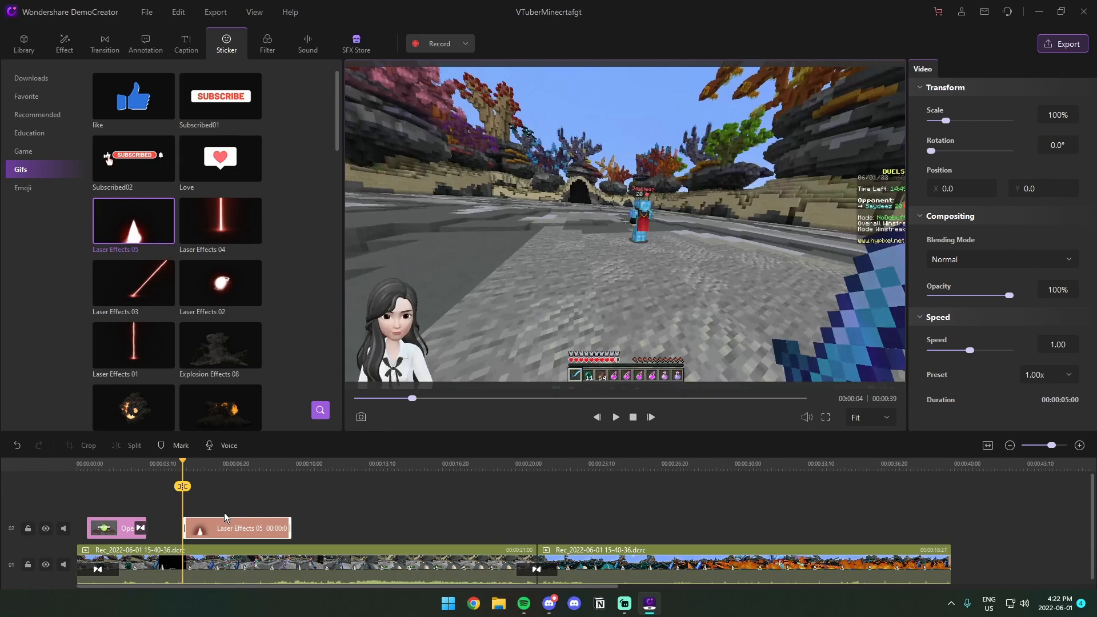
{"action": "key", "text": "space"}
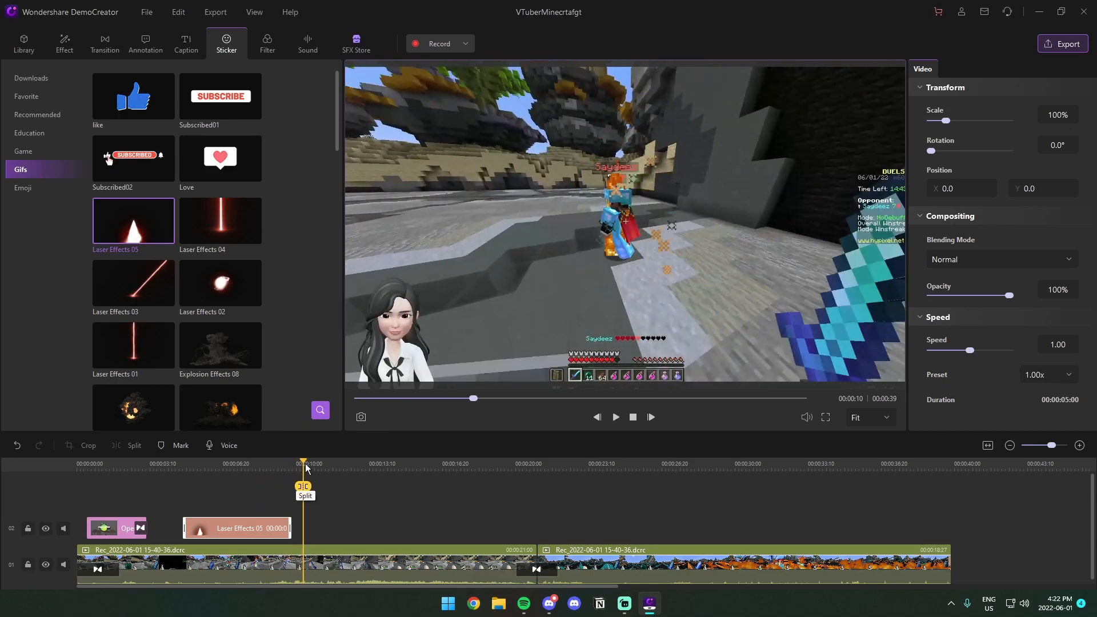
Step: Trim the end of the Laser Effects 05 sticker so it lasts about 1 second, checking the timing in the preview
{"action": "left_click", "coordinate": [223, 465]}
{"action": "left_click_drag", "start_coordinate": [223, 465], "coordinate": [219, 465]}
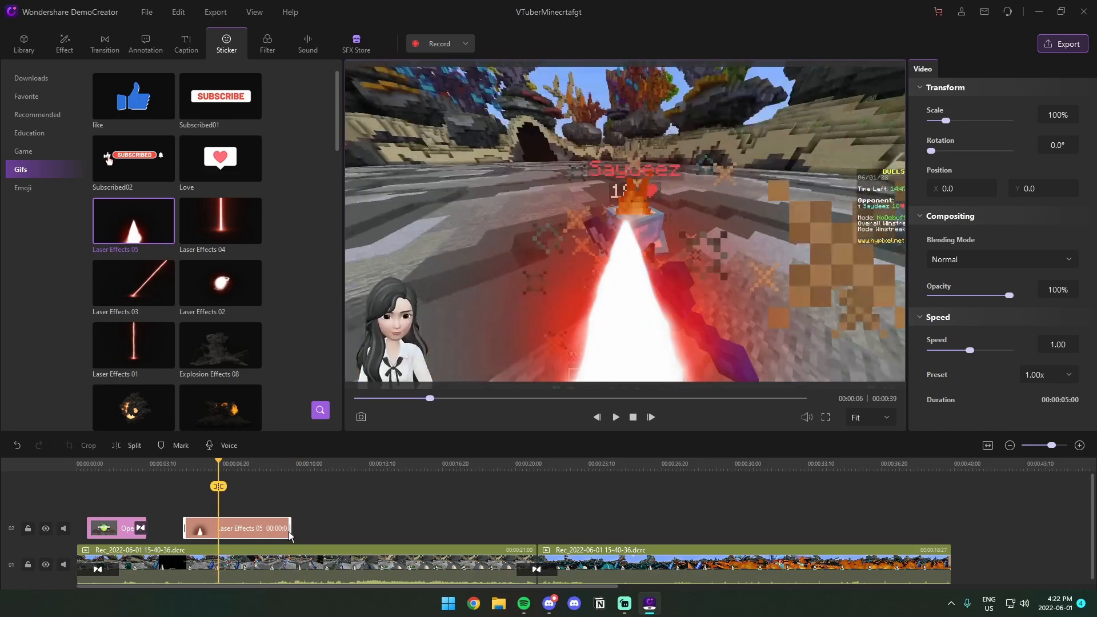
{"action": "left_click_drag", "start_coordinate": [291, 531], "coordinate": [216, 529]}
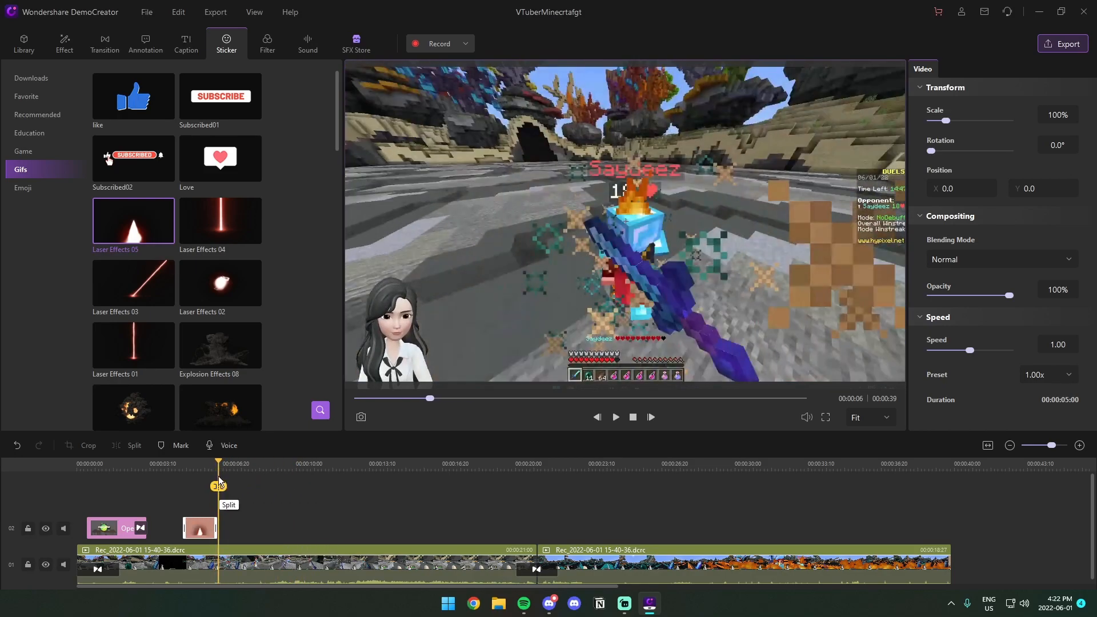
{"action": "left_click", "coordinate": [190, 464]}
{"action": "left_click", "coordinate": [179, 464]}
{"action": "key", "text": "space"}
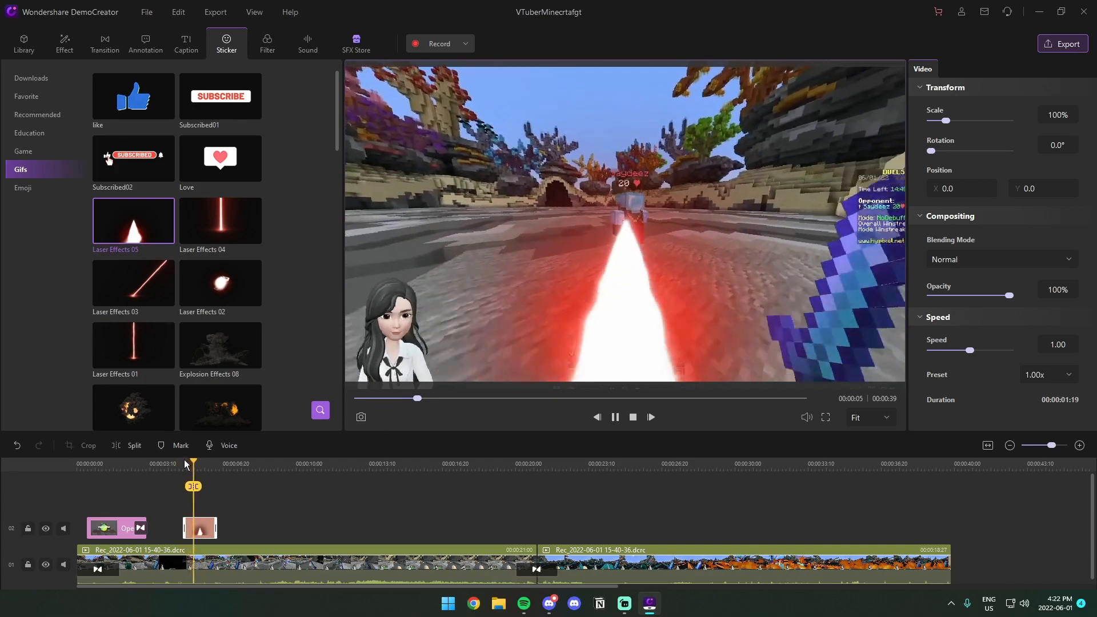
{"action": "key", "text": "space"}
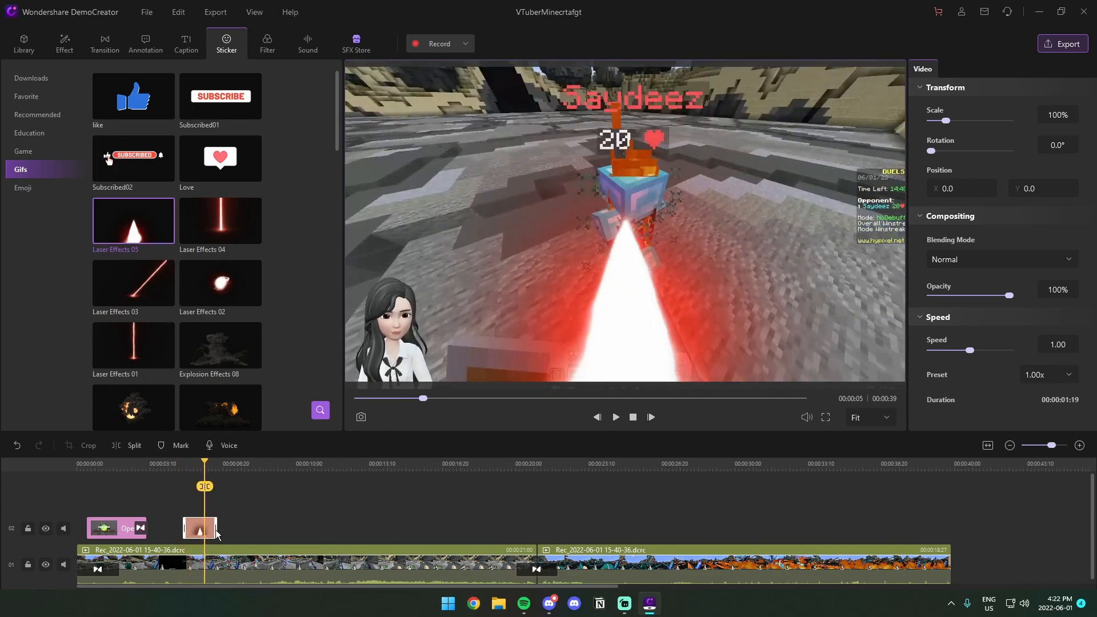
{"action": "left_click_drag", "start_coordinate": [217, 529], "coordinate": [203, 529]}
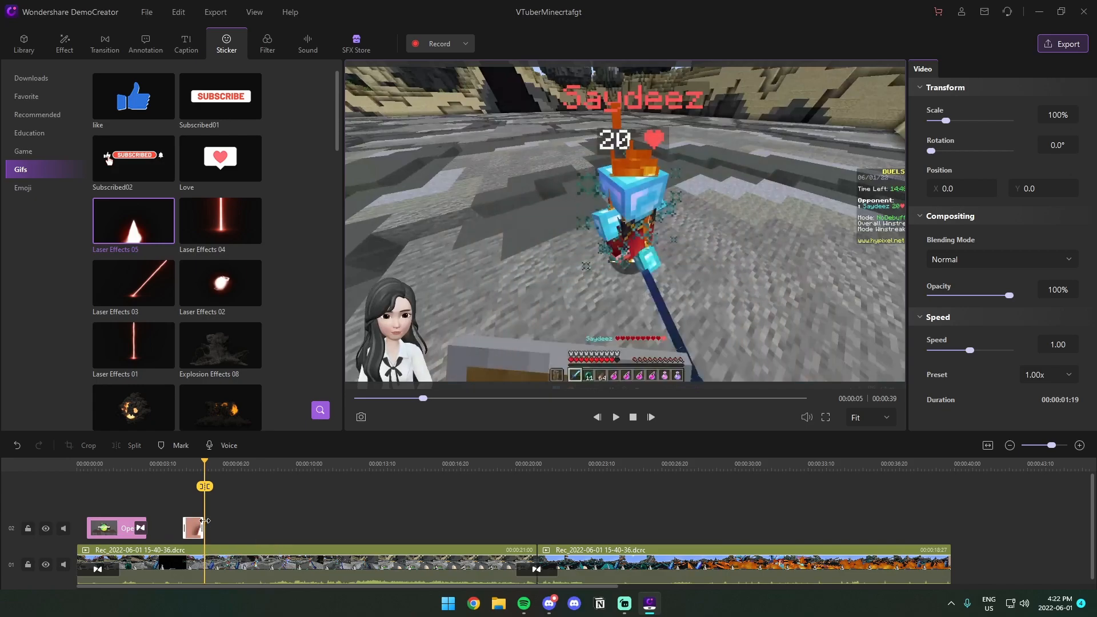
Step: Add the Flame Effect 02 GIF sticker directly after the laser sticker on track 02 and preview it
{"action": "scroll", "coordinate": [213, 347], "scroll_direction": "down", "scroll_amount": 3}
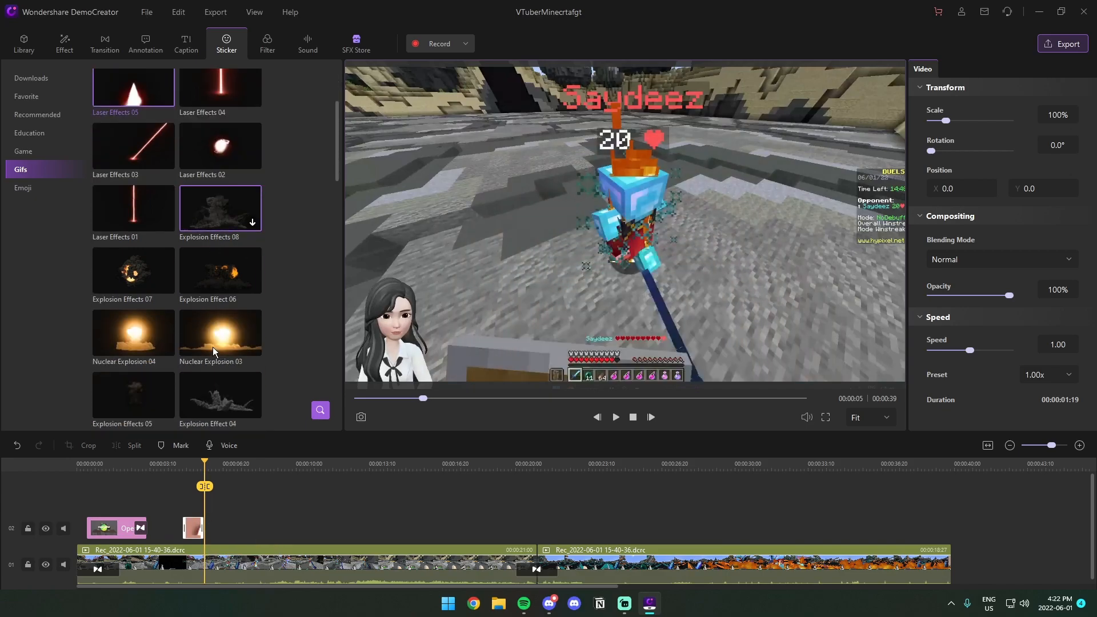
{"action": "scroll", "coordinate": [211, 346], "scroll_direction": "down", "scroll_amount": 4}
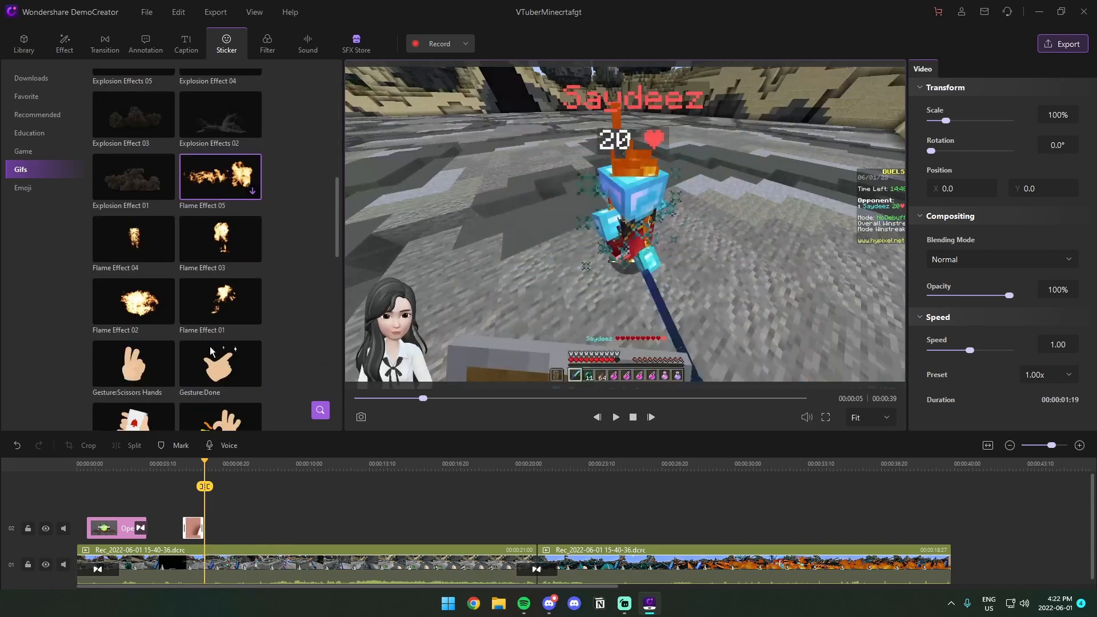
{"action": "left_click", "coordinate": [143, 307]}
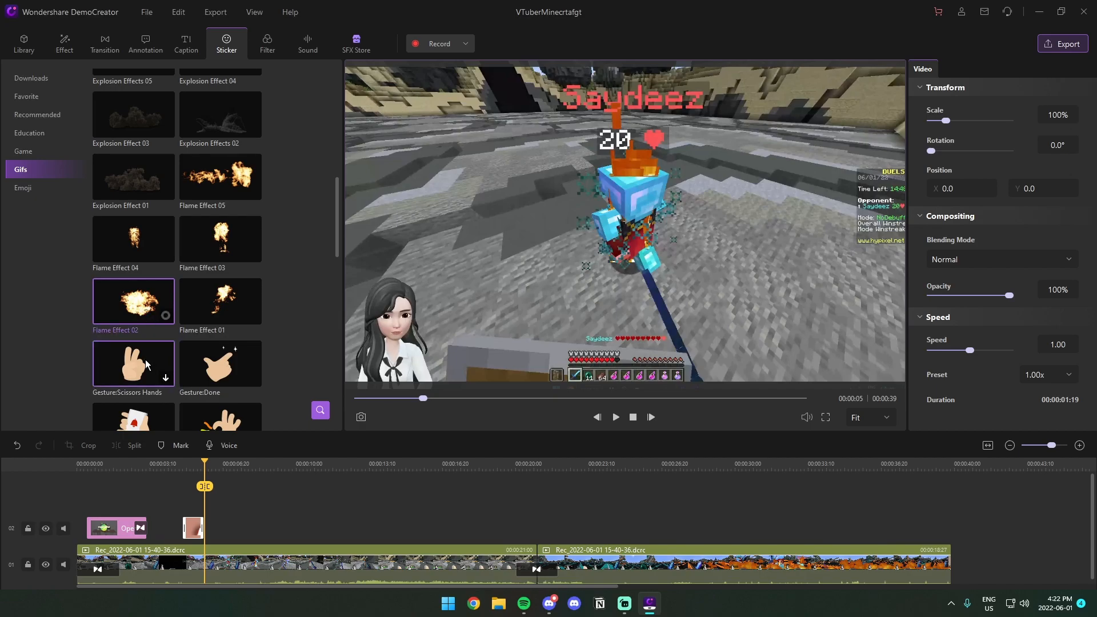
{"action": "left_click_drag", "start_coordinate": [133, 311], "coordinate": [241, 527]}
{"action": "key", "text": "space"}
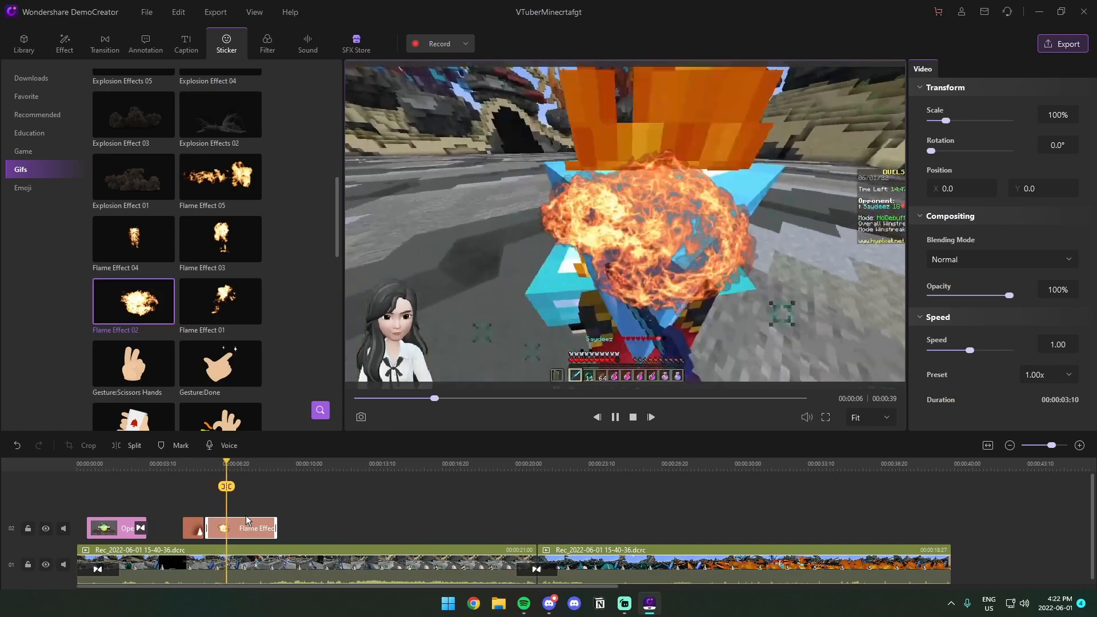
{"action": "left_click_drag", "start_coordinate": [249, 467], "coordinate": [229, 465]}
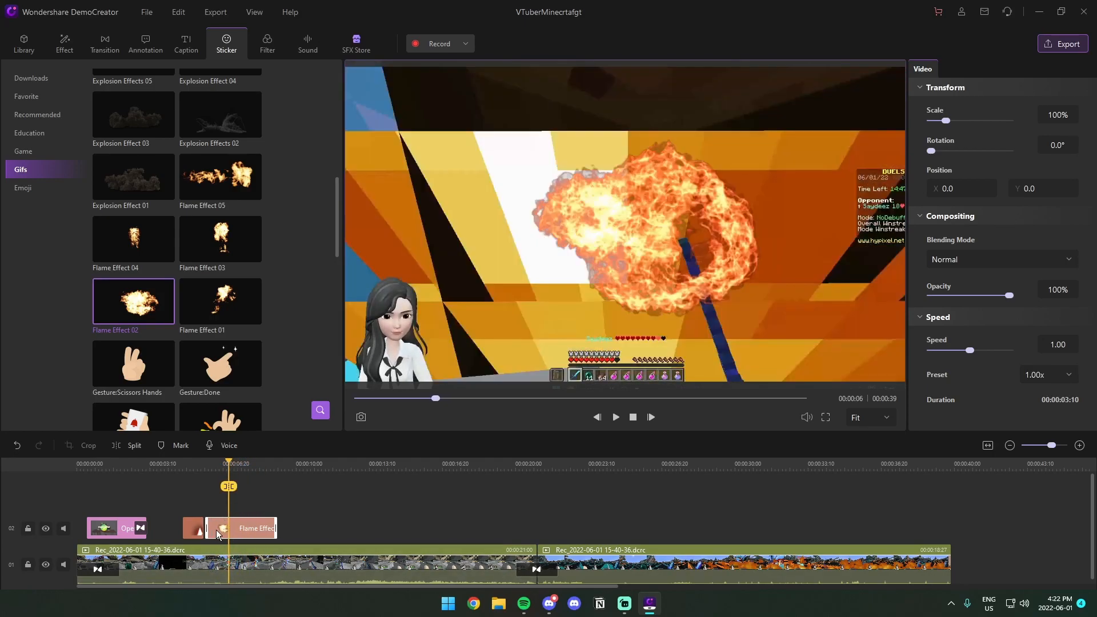
Step: Move the laser sticker up to track 03, align the flame sticker's start beneath it and preview the combined effect
{"action": "left_click_drag", "start_coordinate": [194, 526], "coordinate": [196, 506]}
{"action": "left_click_drag", "start_coordinate": [221, 563], "coordinate": [205, 560]}
{"action": "left_click_drag", "start_coordinate": [227, 464], "coordinate": [177, 465]}
{"action": "key", "text": "space"}
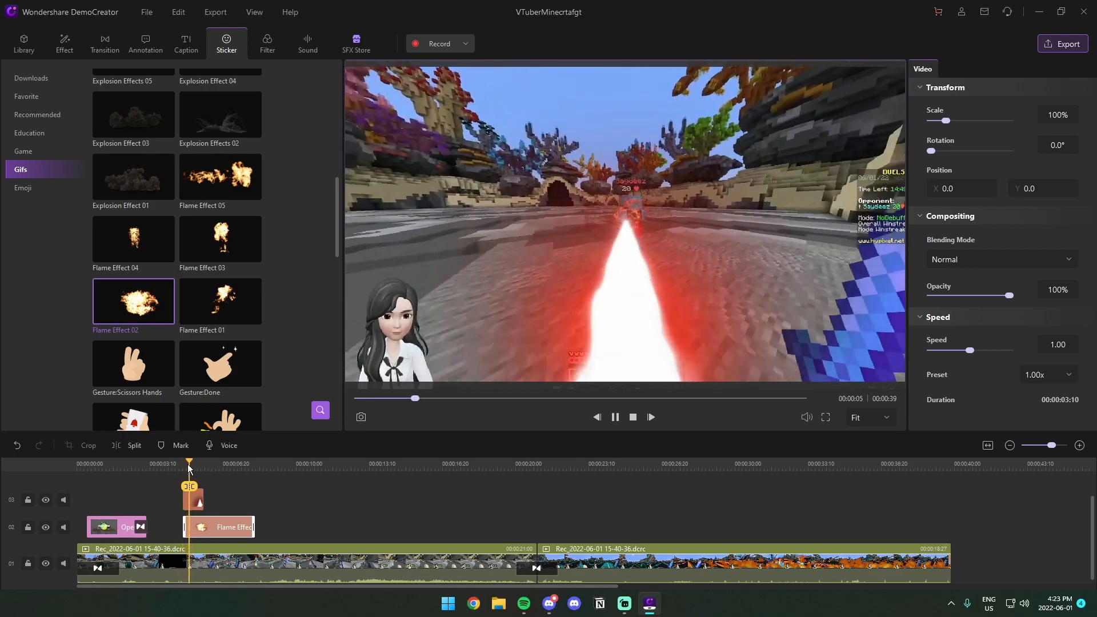
{"action": "left_click", "coordinate": [627, 191]}
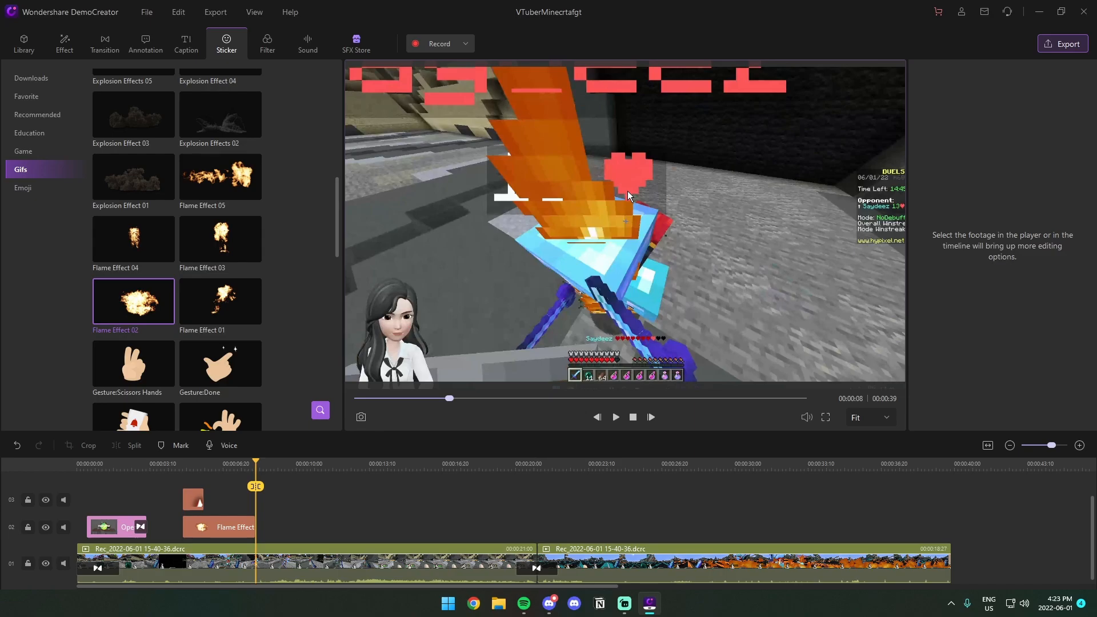
{"action": "left_click", "coordinate": [159, 461]}
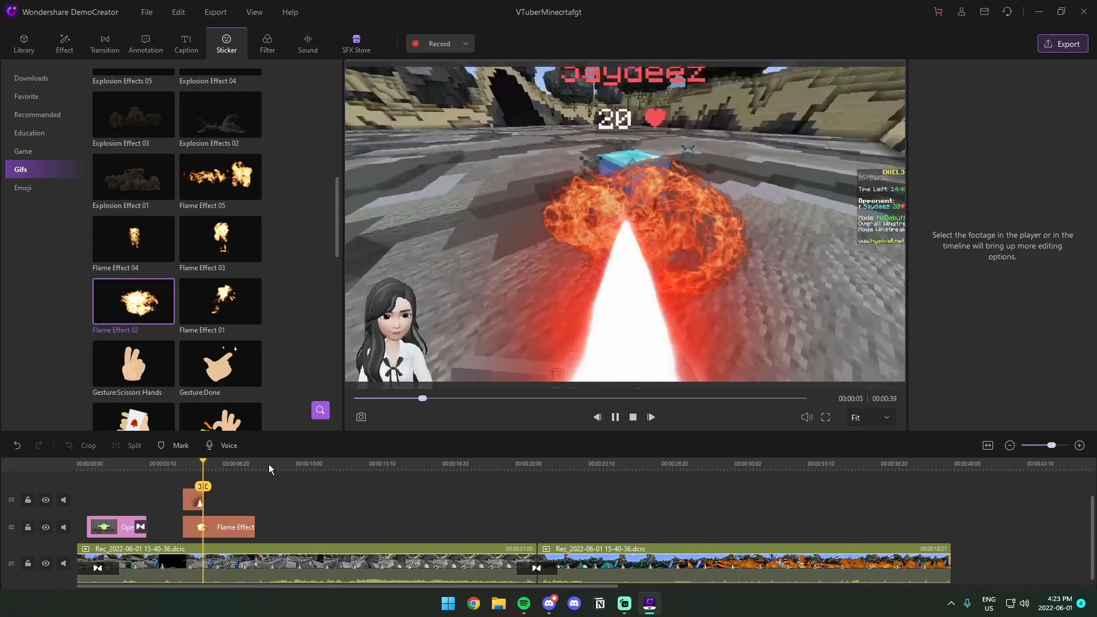
{"action": "left_click", "coordinate": [183, 464]}
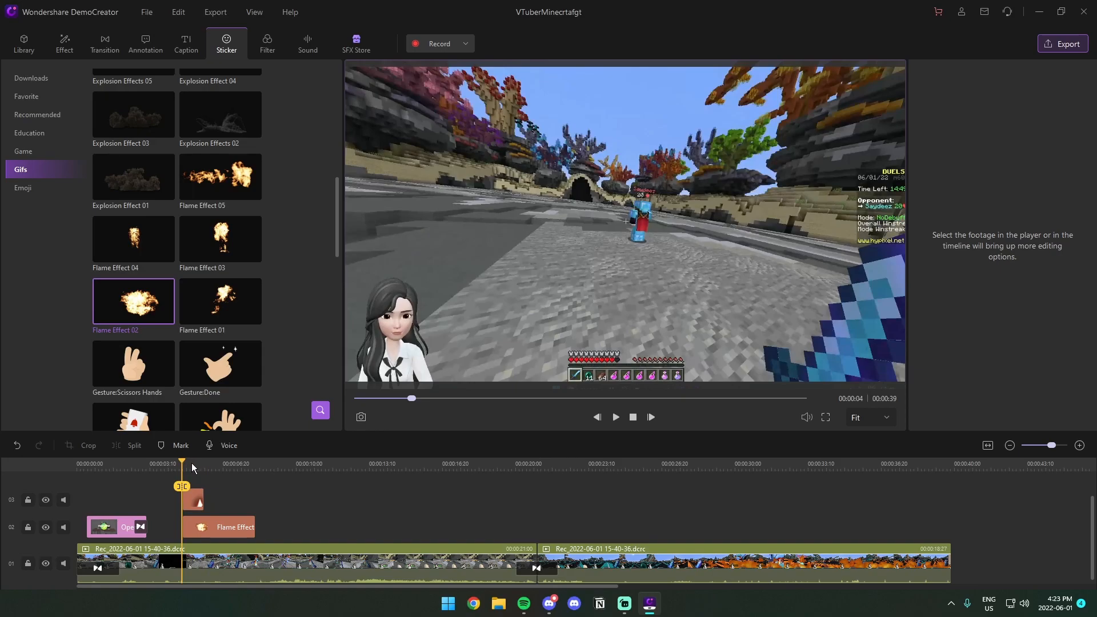
Step: Add the Nuclear Explosion 03 sticker on track 02 at the duel victory, about 13 seconds in, and preview it
{"action": "left_click_drag", "start_coordinate": [186, 464], "coordinate": [365, 495]}
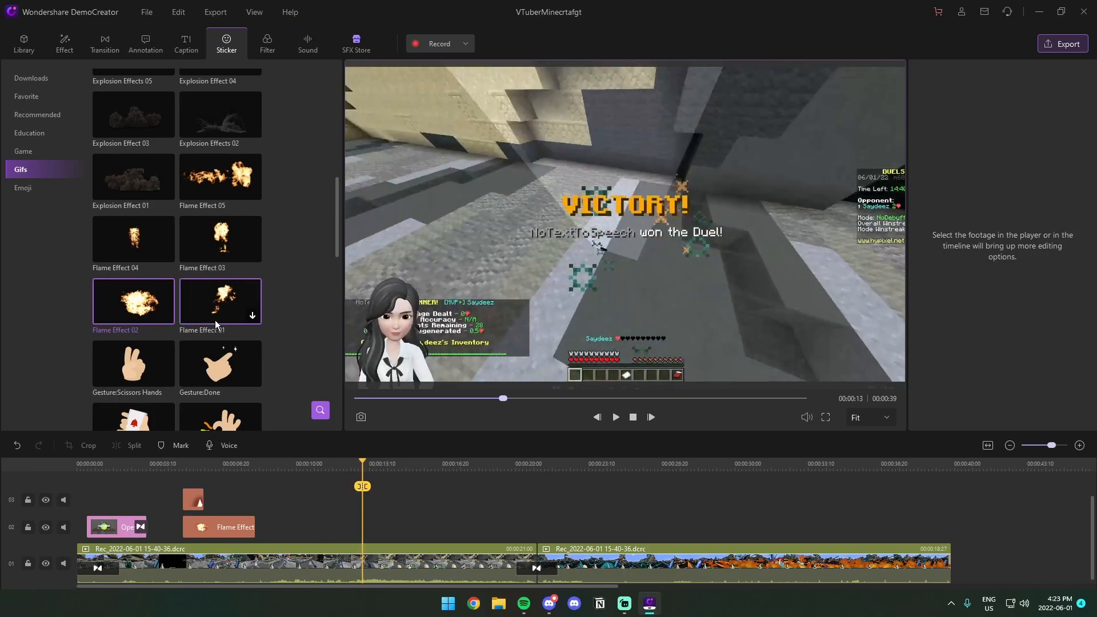
{"action": "scroll", "coordinate": [215, 320], "scroll_direction": "up", "scroll_amount": 3}
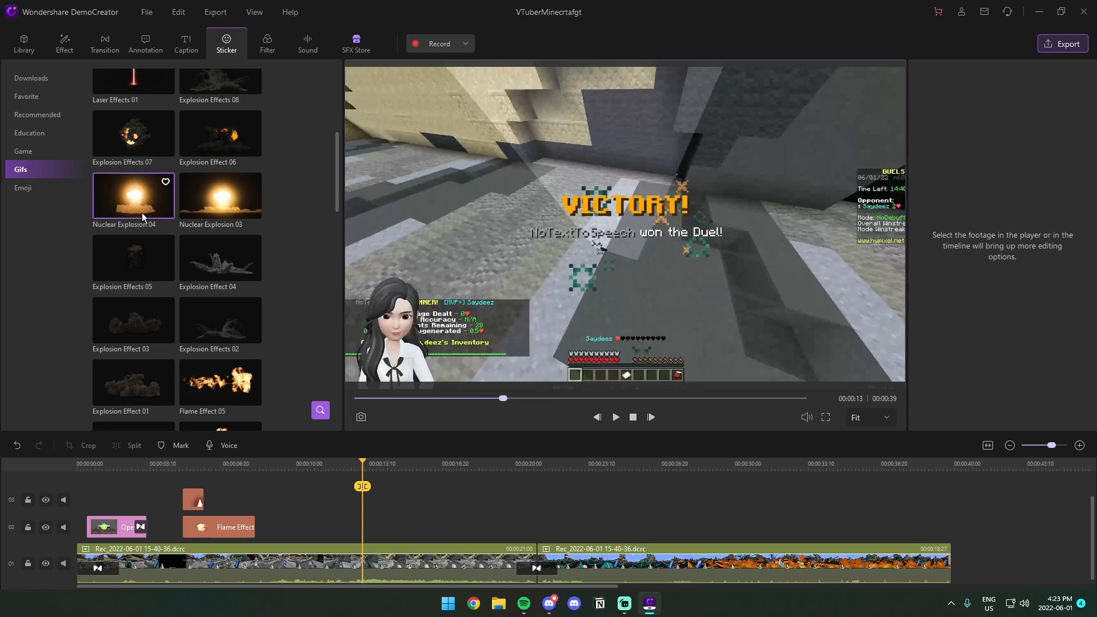
{"action": "scroll", "coordinate": [240, 286], "scroll_direction": "up", "scroll_amount": 1}
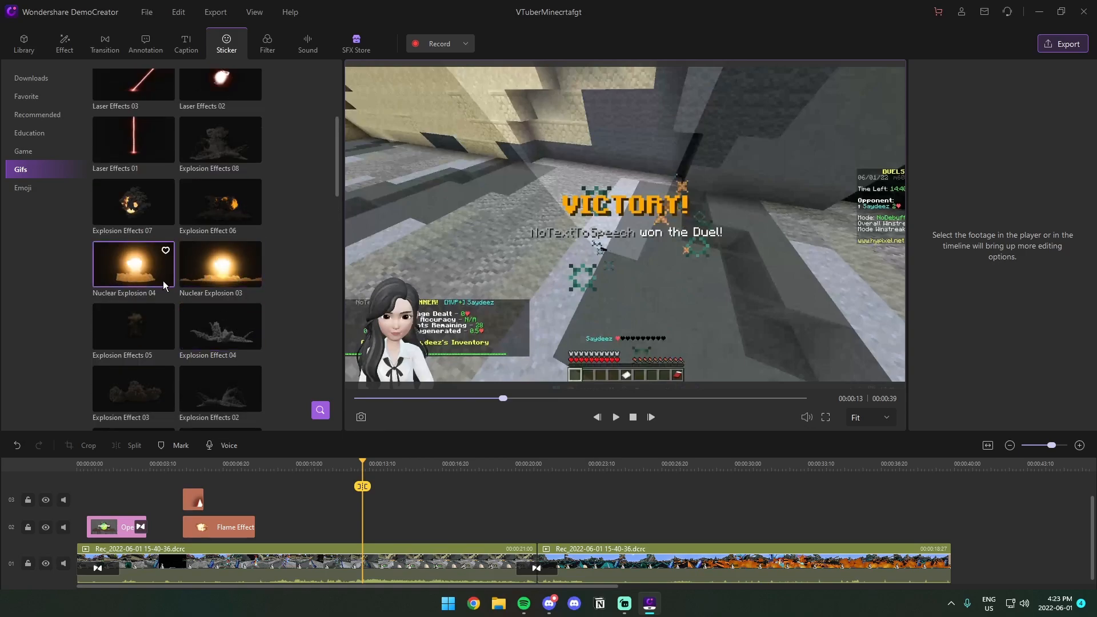
{"action": "left_click_drag", "start_coordinate": [225, 290], "coordinate": [348, 553]}
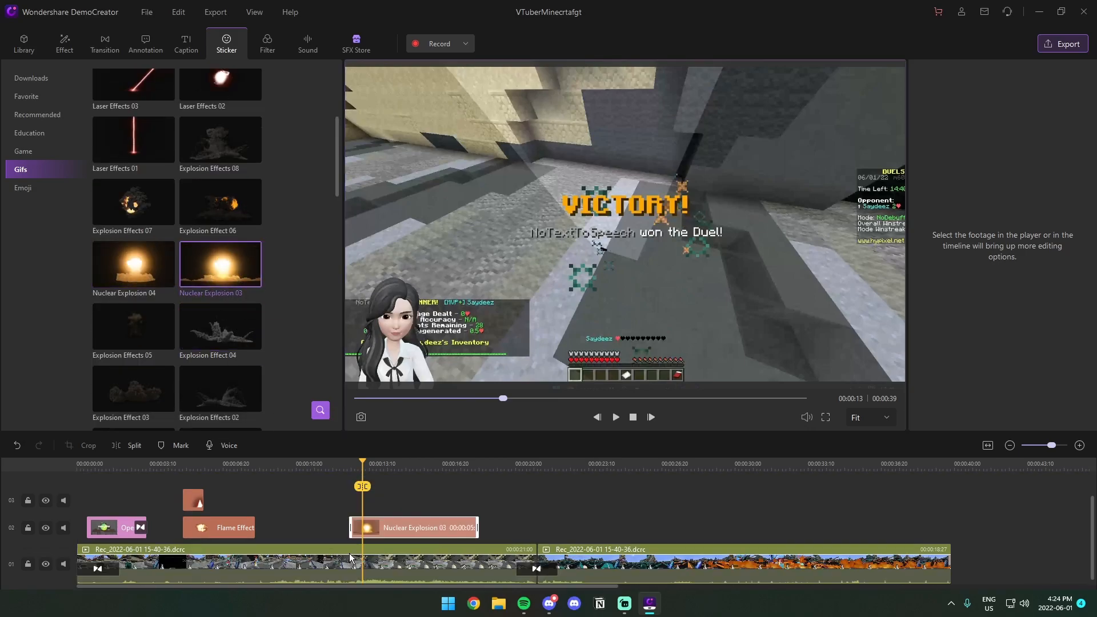
{"action": "left_click", "coordinate": [382, 480]}
{"action": "key", "text": "space"}
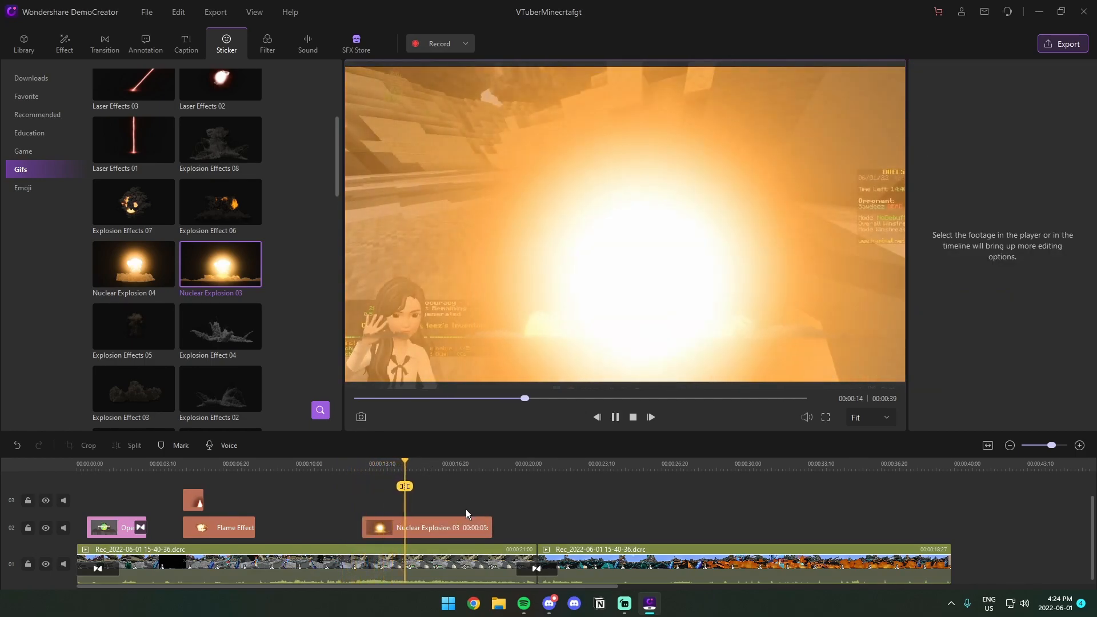
{"action": "key", "text": "space"}
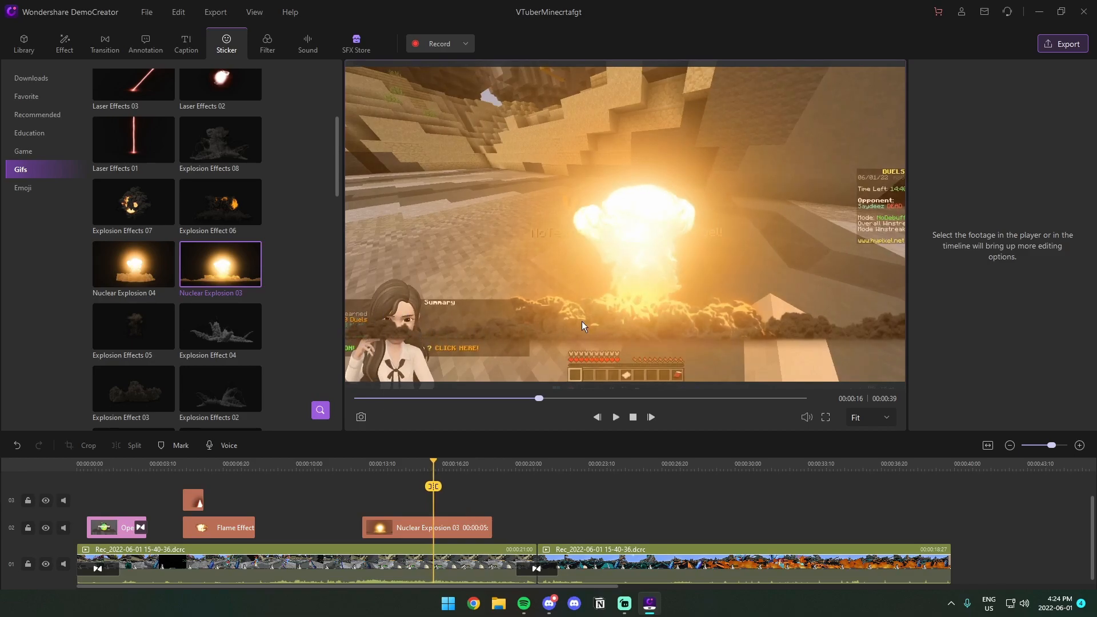
Step: Set the Nuclear Explosion 03 sticker's scale to 136% and its Y position to -26
{"action": "left_click", "coordinate": [451, 532]}
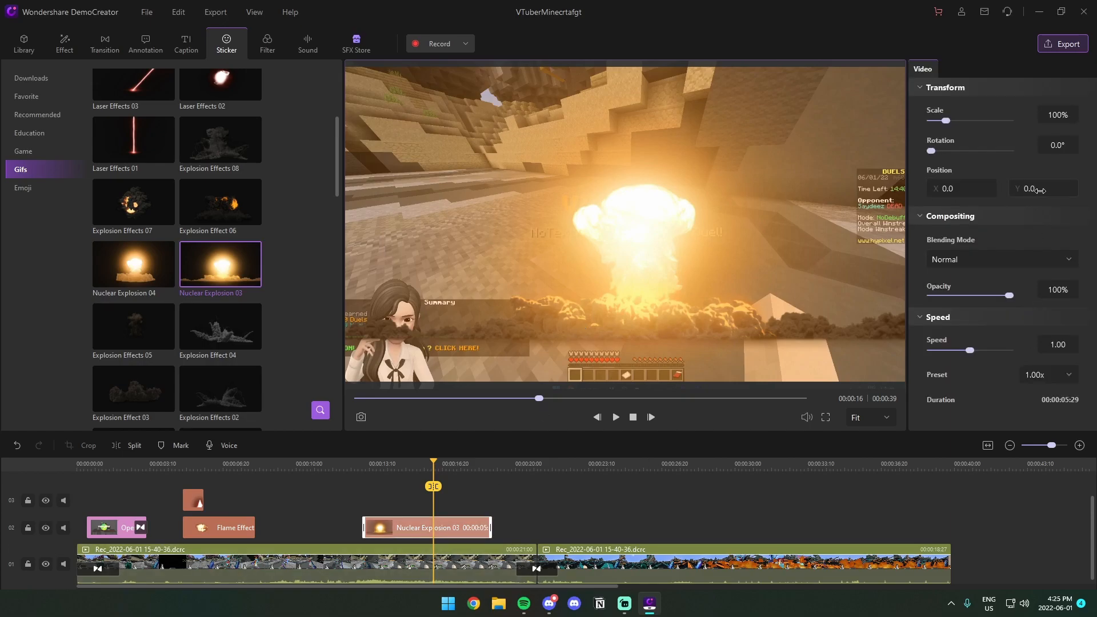
{"action": "left_click_drag", "start_coordinate": [1029, 189], "coordinate": [946, 189]}
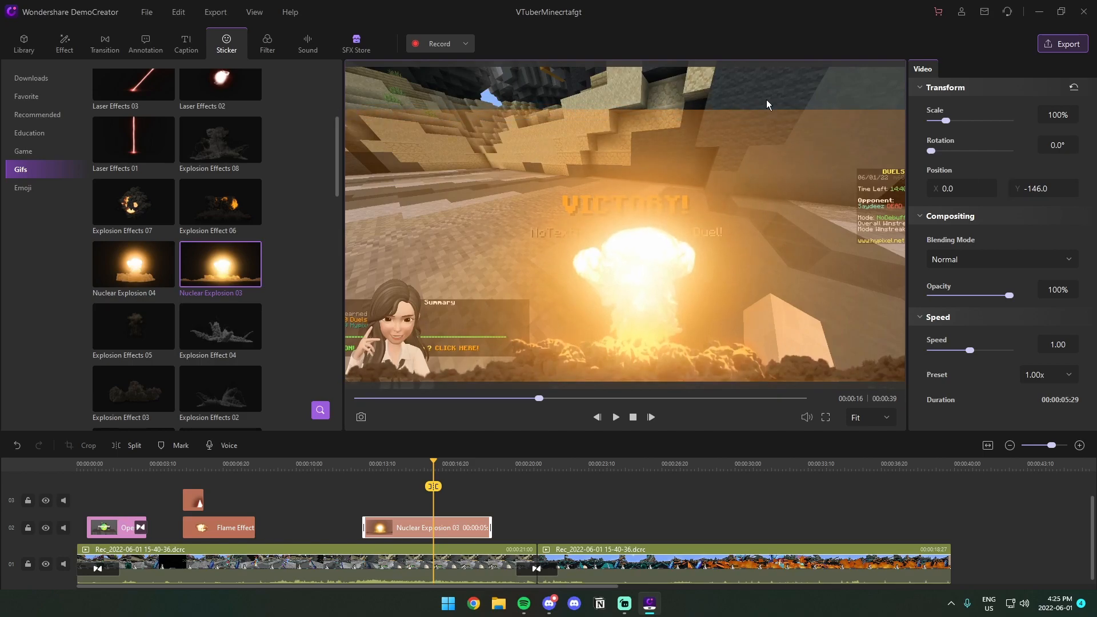
{"action": "left_click_drag", "start_coordinate": [1054, 116], "coordinate": [1075, 116]}
{"action": "left_click_drag", "start_coordinate": [1060, 183], "coordinate": [1086, 184]}
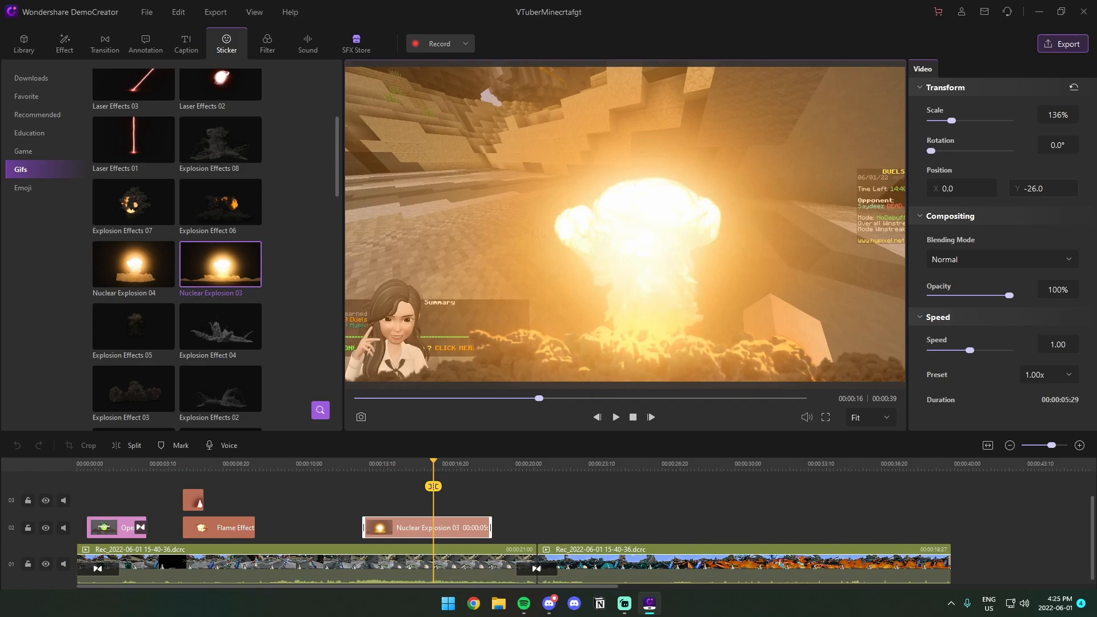
Step: Preview the Nuclear Explosion 03 effect in full screen, then return to the editing view
{"action": "left_click", "coordinate": [826, 418]}
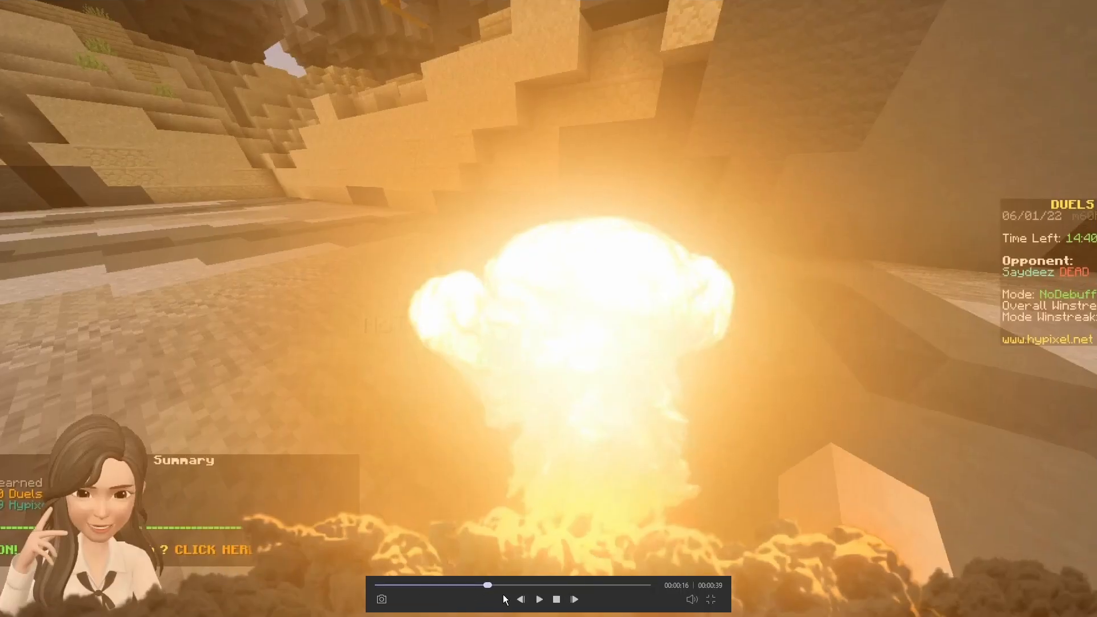
{"action": "left_click_drag", "start_coordinate": [489, 583], "coordinate": [460, 582]}
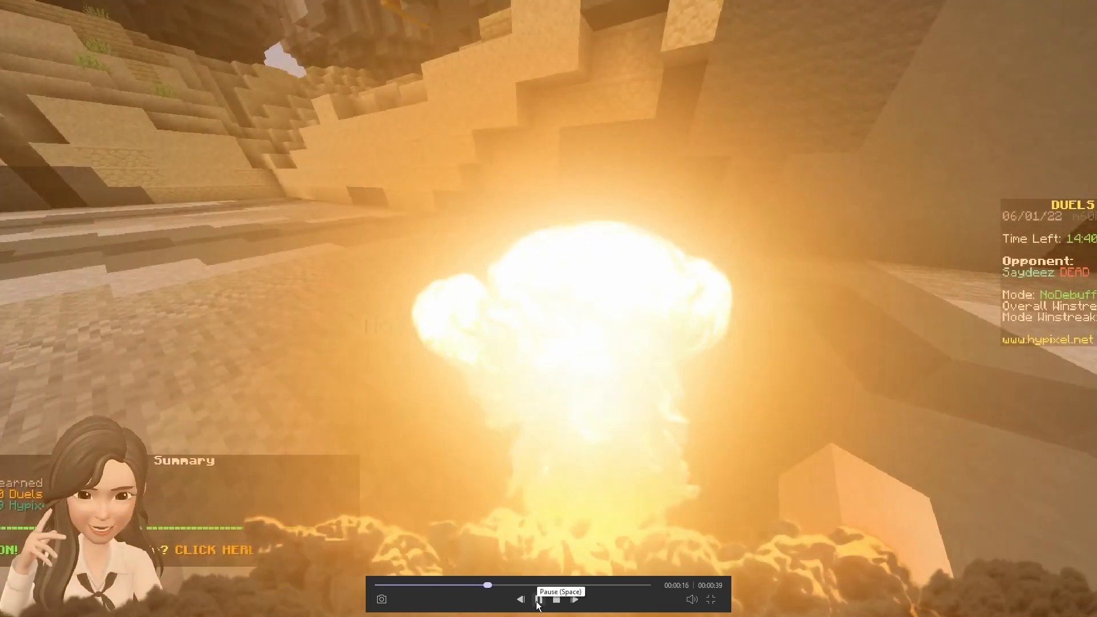
{"action": "left_click", "coordinate": [537, 601]}
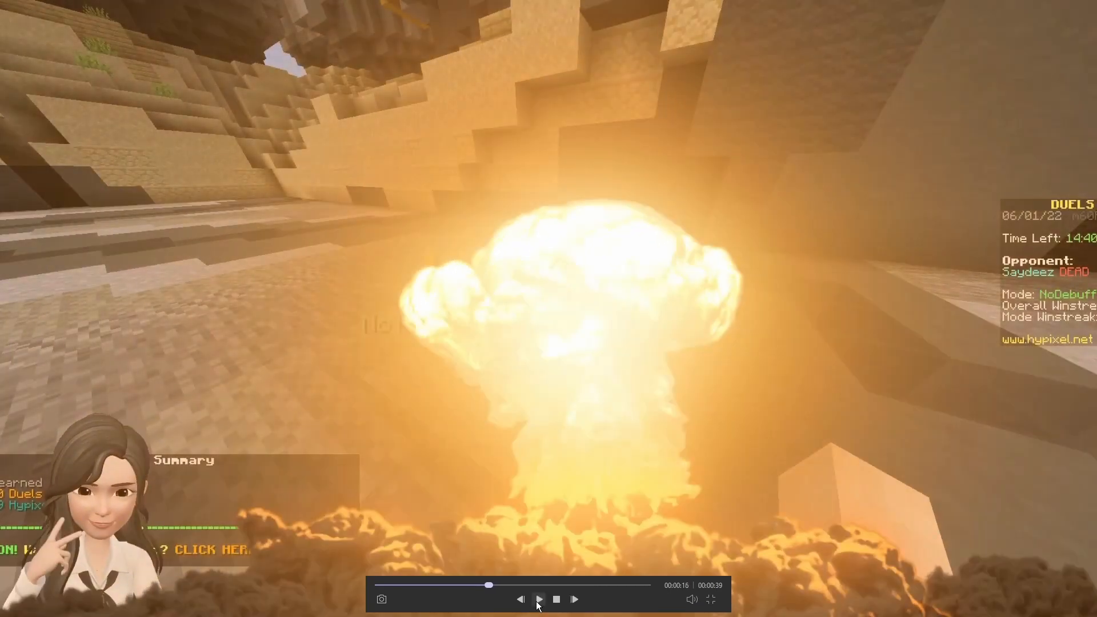
{"action": "left_click", "coordinate": [710, 599]}
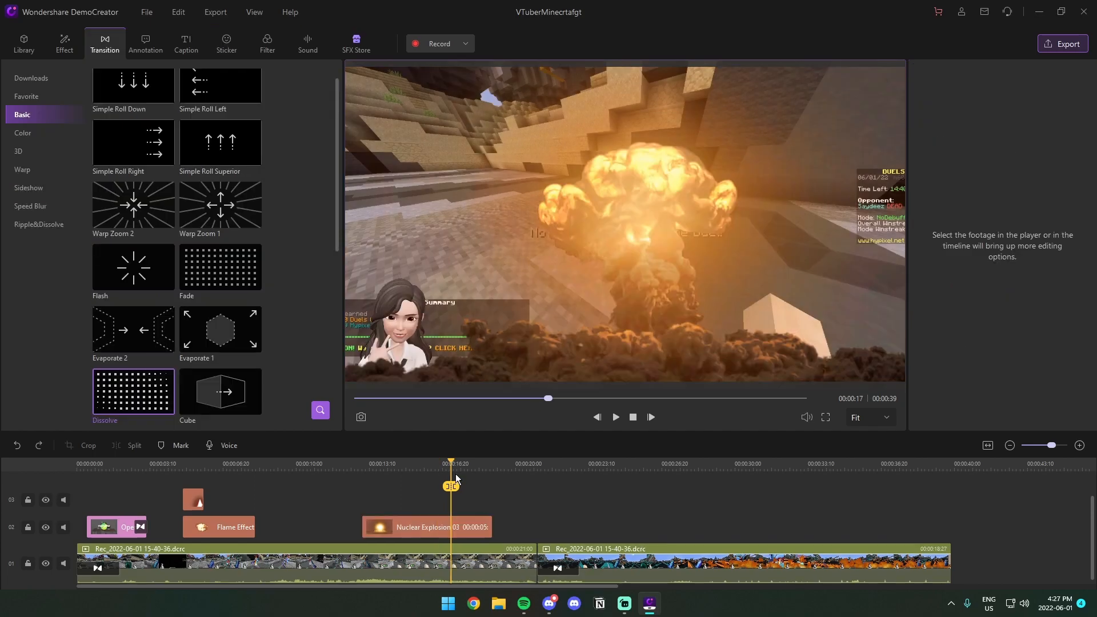
Step: Add a Dissolve transition to the end of the Nuclear Explosion 03 sticker and preview its fade-out
{"action": "left_click_drag", "start_coordinate": [455, 474], "coordinate": [474, 487]}
{"action": "key", "text": "space"}
{"action": "key", "text": "space"}
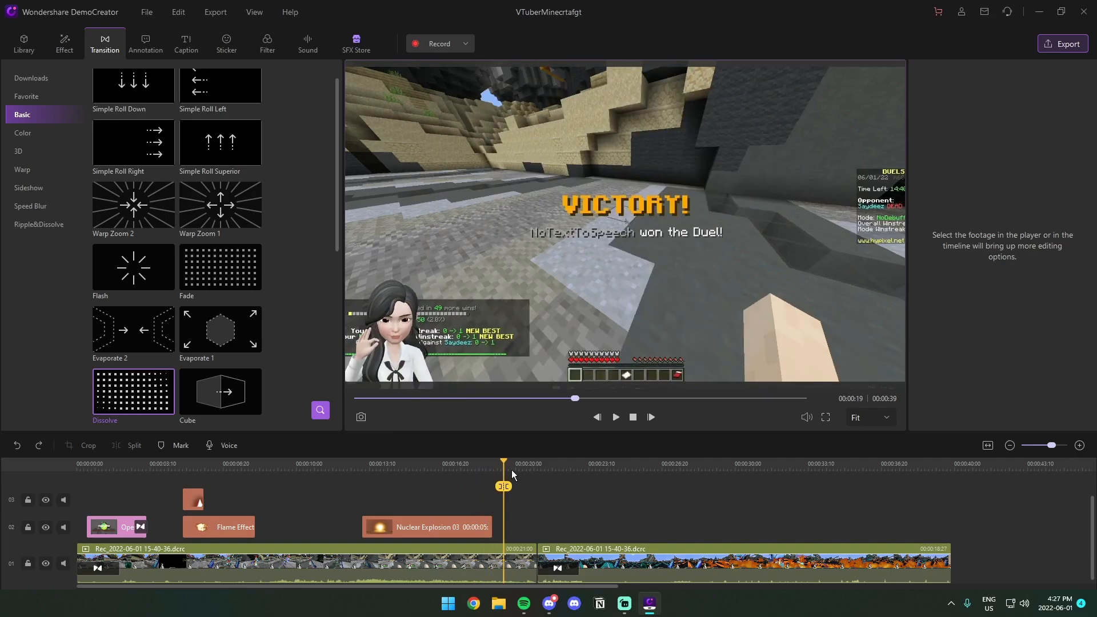
{"action": "left_click", "coordinate": [451, 471]}
{"action": "left_click_drag", "start_coordinate": [133, 391], "coordinate": [452, 534]}
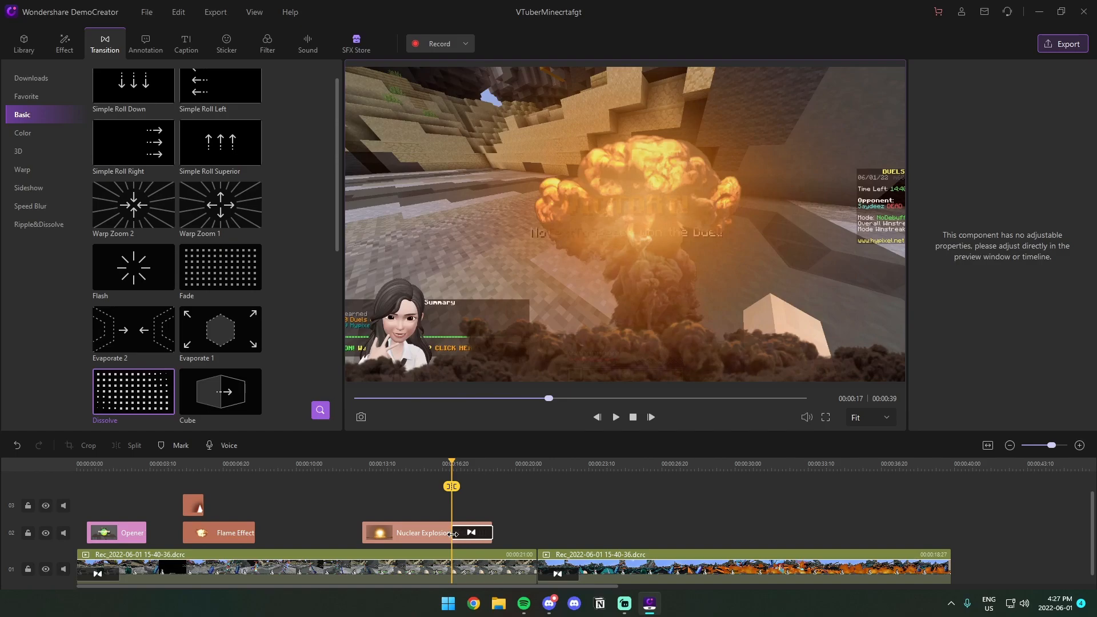
{"action": "left_click_drag", "start_coordinate": [453, 464], "coordinate": [406, 466]}
{"action": "key", "text": "space"}
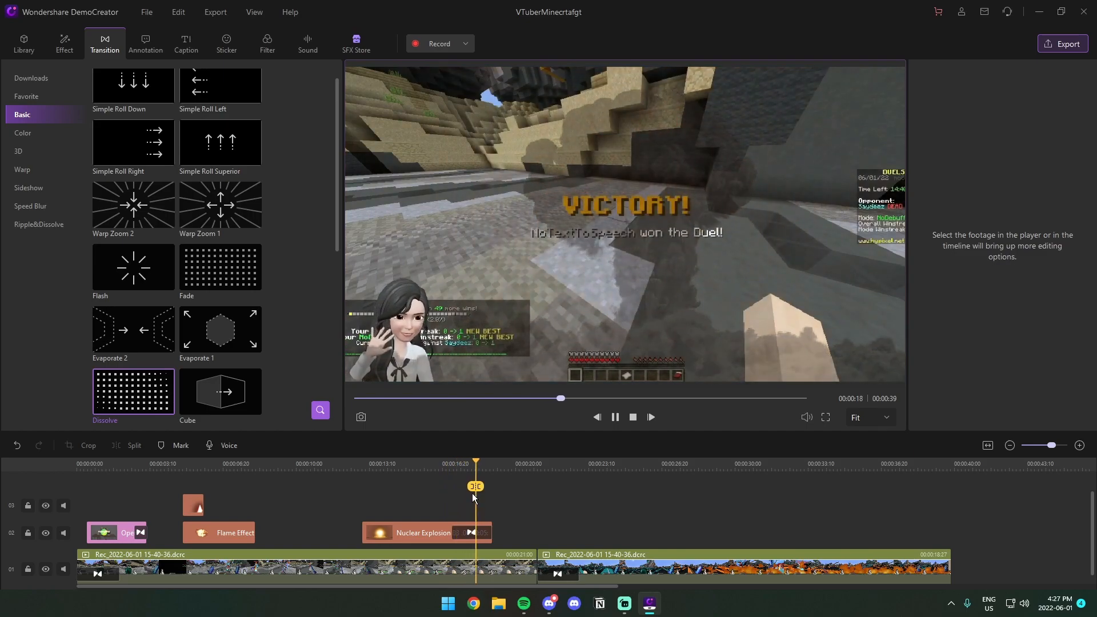
{"action": "key", "text": "space"}
Step: Split the first gameplay clip on track 01 where the Nuclear Explosion 03 sticker ends, about 18 seconds in
{"action": "scroll", "coordinate": [520, 512], "scroll_direction": "down", "scroll_amount": 1}
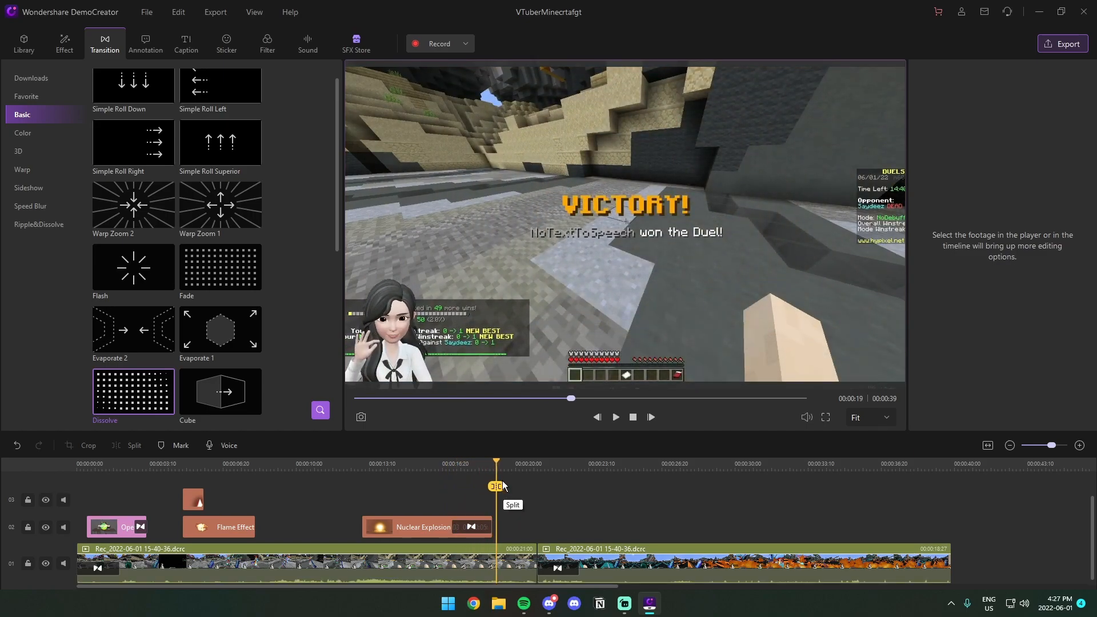
{"action": "left_click_drag", "start_coordinate": [495, 486], "coordinate": [492, 486]}
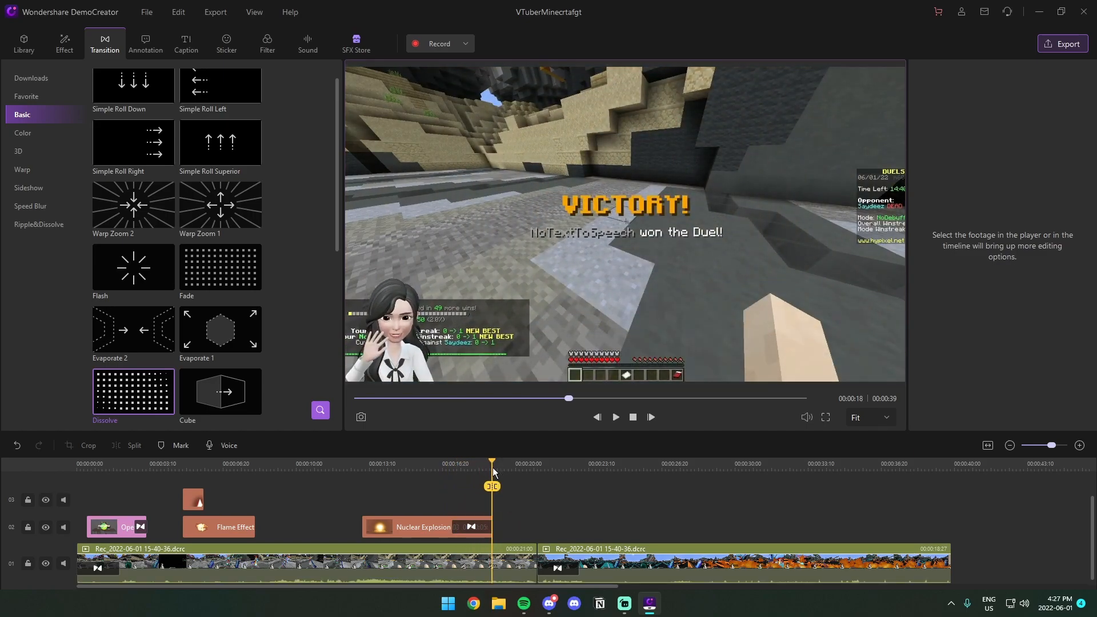
{"action": "left_click", "coordinate": [524, 561]}
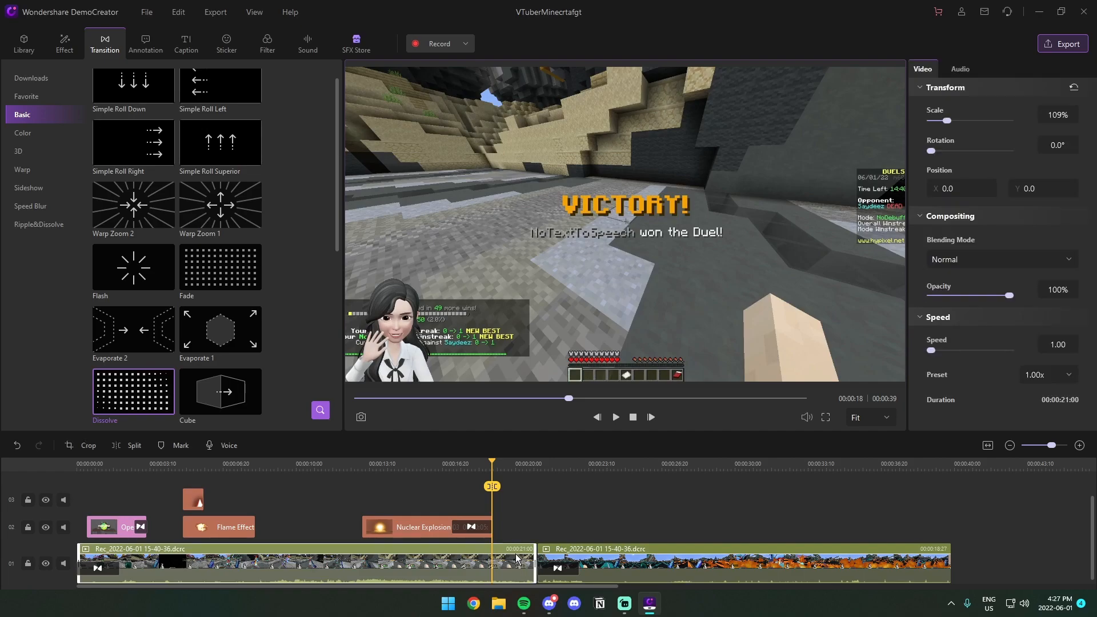
{"action": "left_click", "coordinate": [492, 486]}
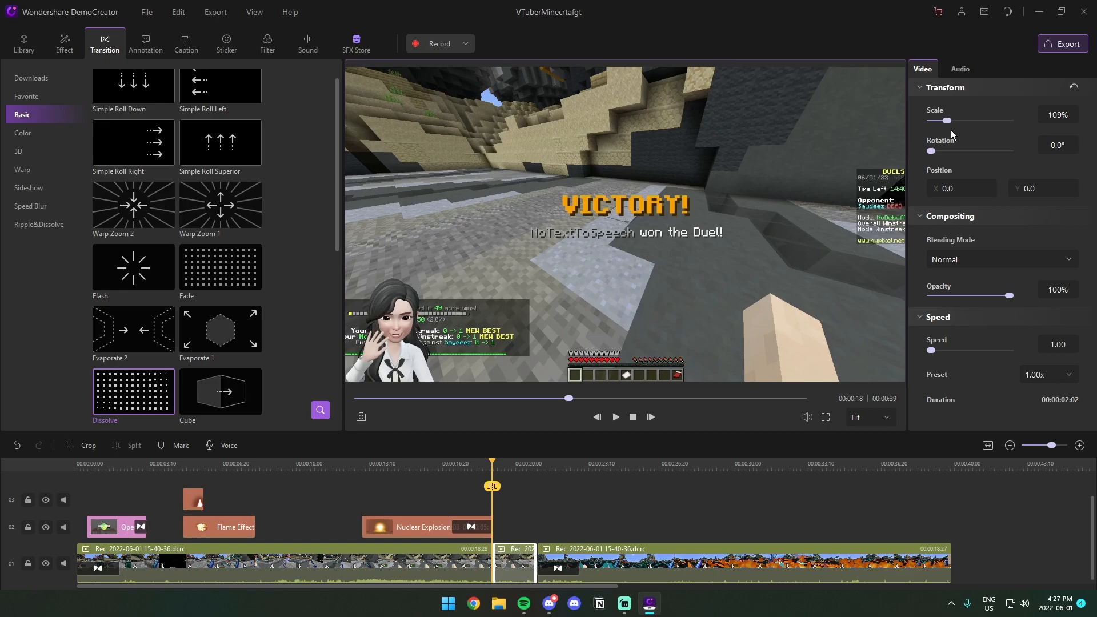
Step: Scale the short split-off victory clip up past 281% and shift its position so the avatar's face fills the frame as a close-up
{"action": "left_click_drag", "start_coordinate": [1050, 115], "coordinate": [1050, 116]}
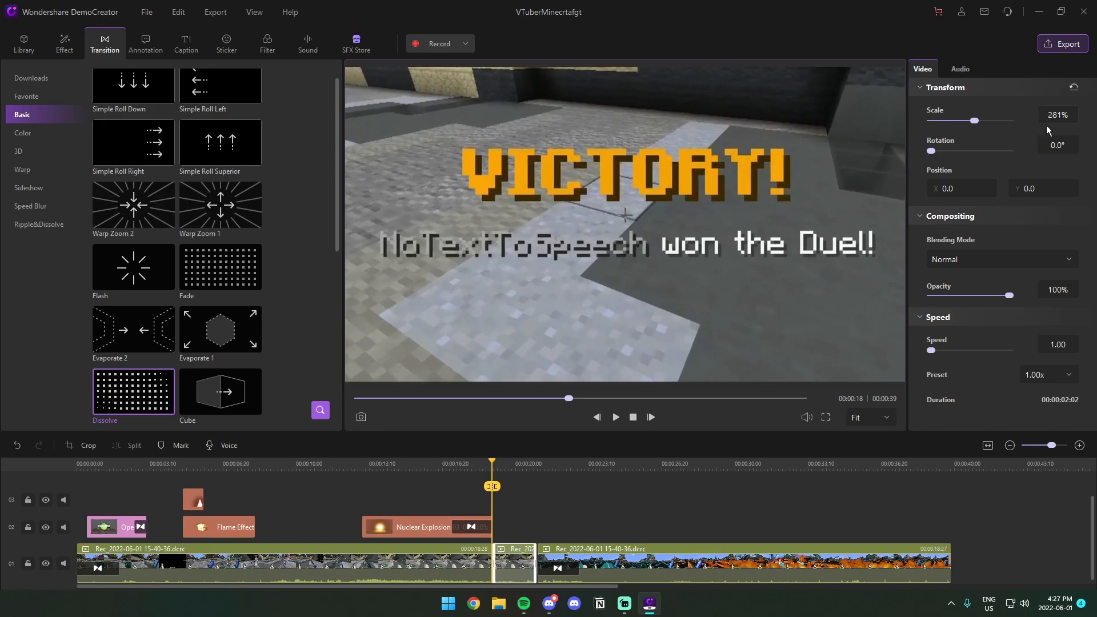
{"action": "mouse_move", "coordinate": [947, 189]}
{"action": "left_mouse_down"}
{"action": "mouse_move", "coordinate": [971, 189]}
{"action": "mouse_move", "coordinate": [952, 189]}
{"action": "left_mouse_up"}
{"action": "left_click_drag", "start_coordinate": [1029, 189], "coordinate": [1034, 189]}
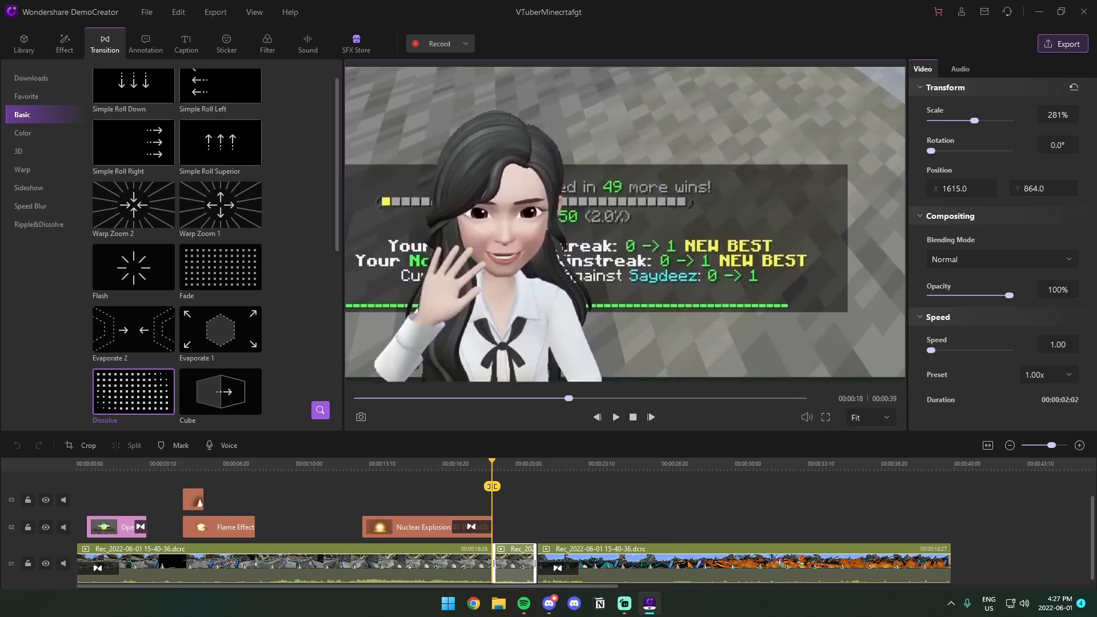
{"action": "left_click_drag", "start_coordinate": [974, 120], "coordinate": [996, 120]}
{"action": "left_click_drag", "start_coordinate": [955, 189], "coordinate": [1020, 188]}
Step: Try the Flash transition at the cut before the avatar close-up and preview it
{"action": "left_click_drag", "start_coordinate": [492, 472], "coordinate": [464, 480]}
{"action": "key", "text": "space"}
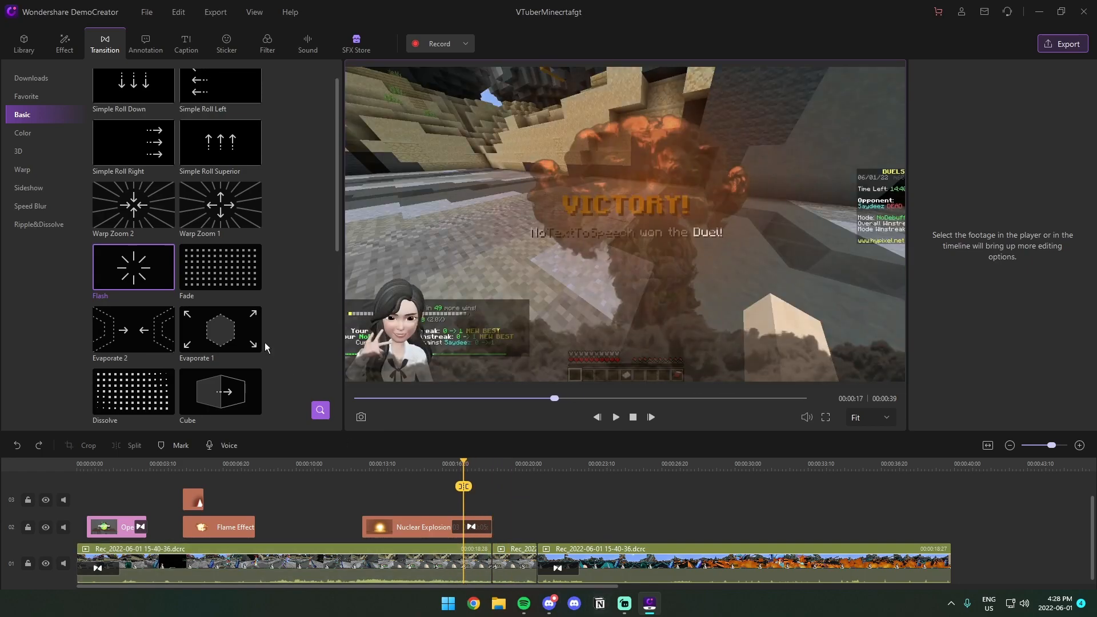
{"action": "left_click_drag", "start_coordinate": [127, 268], "coordinate": [473, 567]}
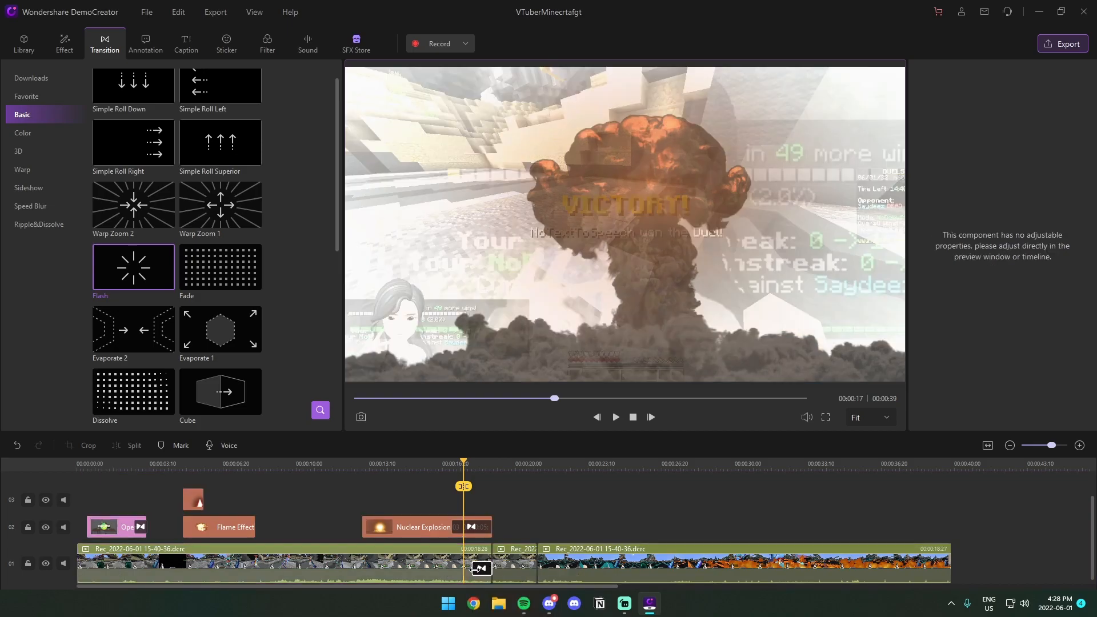
{"action": "key", "text": "space"}
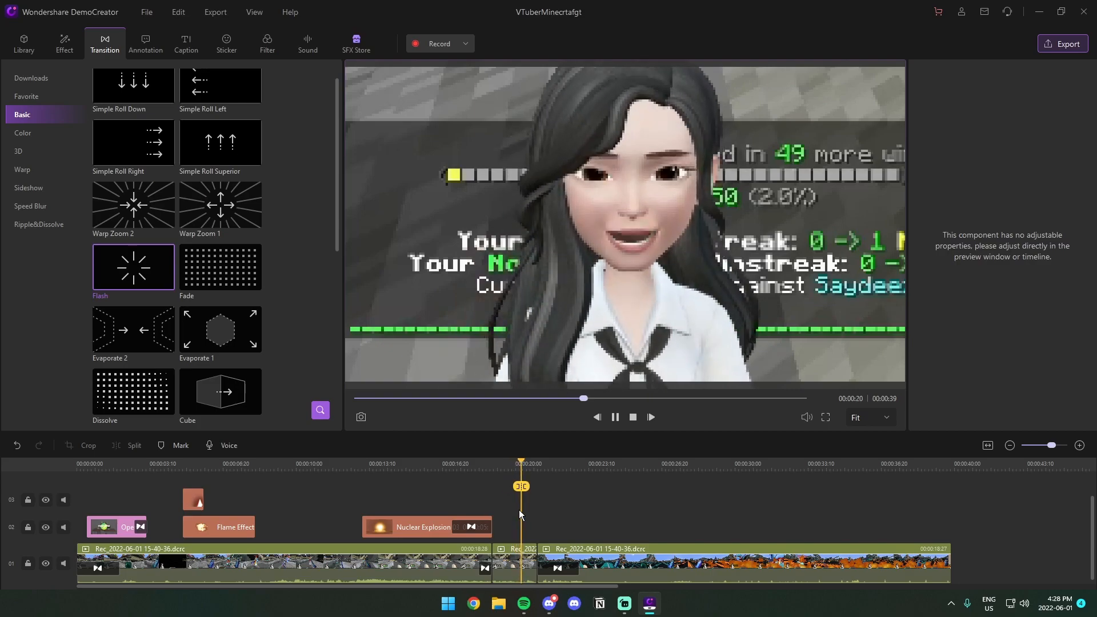
{"action": "key", "text": "space"}
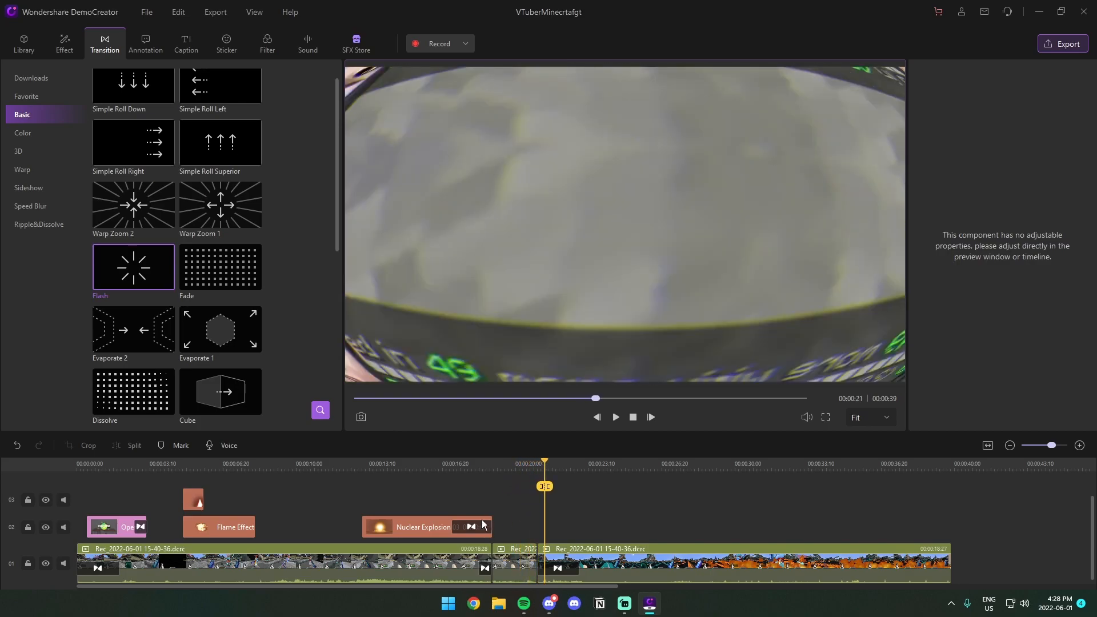
Step: Replace the Flash transition before the avatar close-up with the 3D transition Box Turn 2 and preview the cut
{"action": "scroll", "coordinate": [173, 241], "scroll_direction": "up", "scroll_amount": 1}
{"action": "left_click_drag", "start_coordinate": [544, 465], "coordinate": [477, 466]}
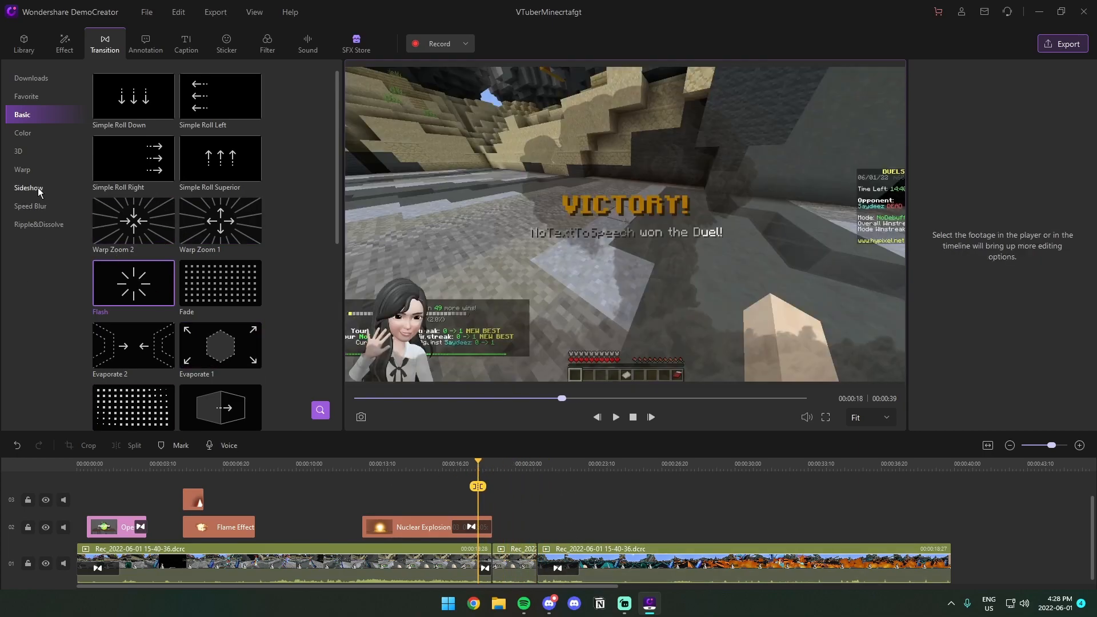
{"action": "left_click", "coordinate": [23, 152]}
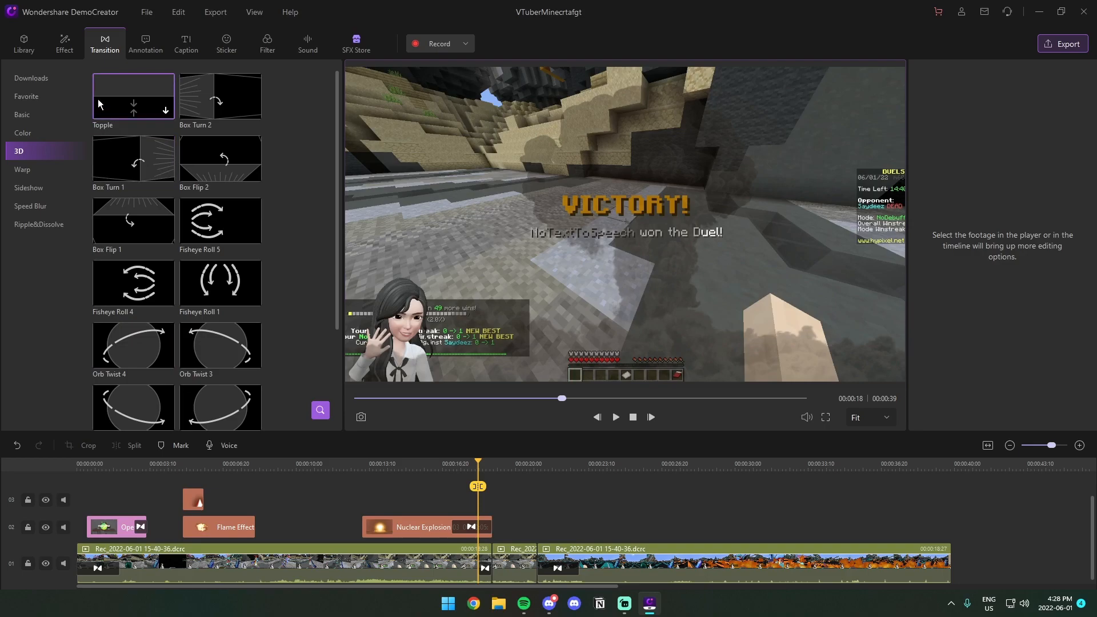
{"action": "left_click", "coordinate": [236, 96]}
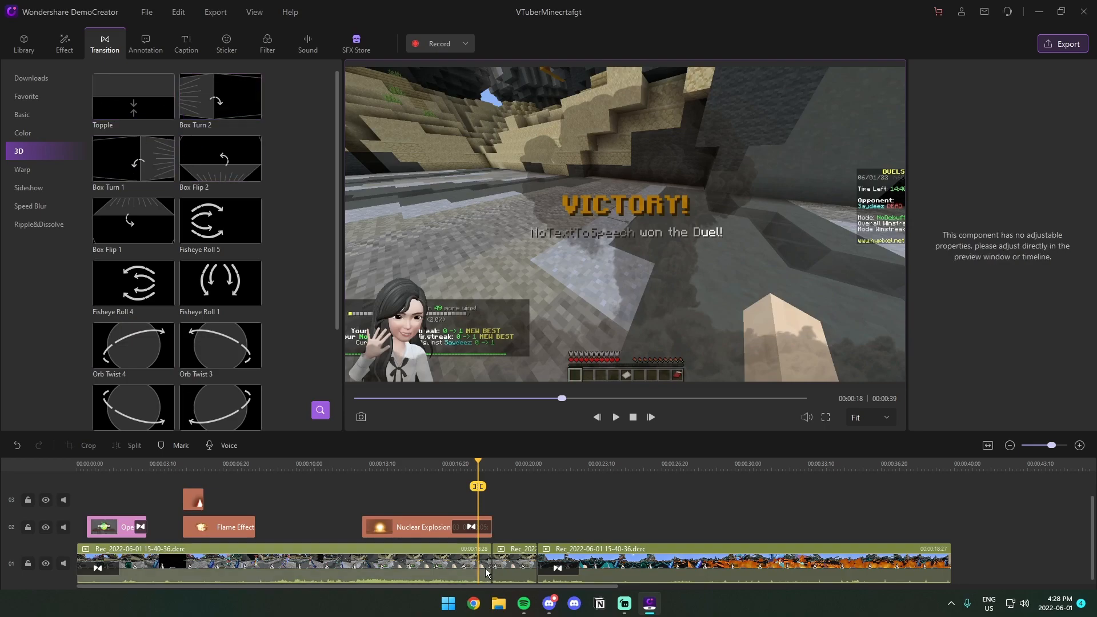
{"action": "left_click", "coordinate": [466, 472]}
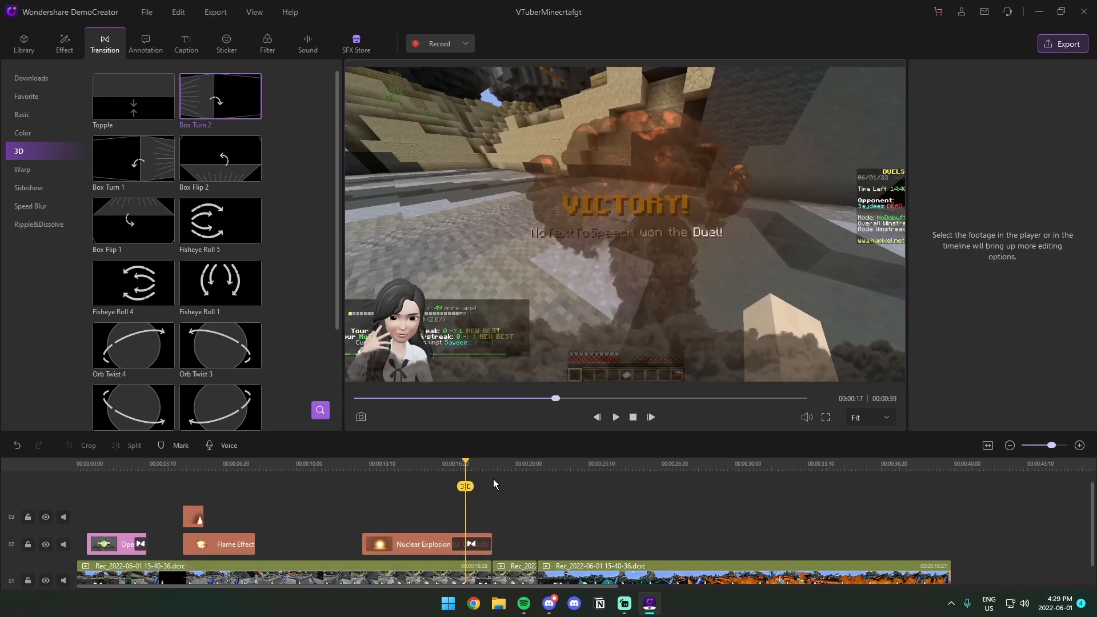
{"action": "key", "text": "space"}
{"action": "key", "text": "space"}
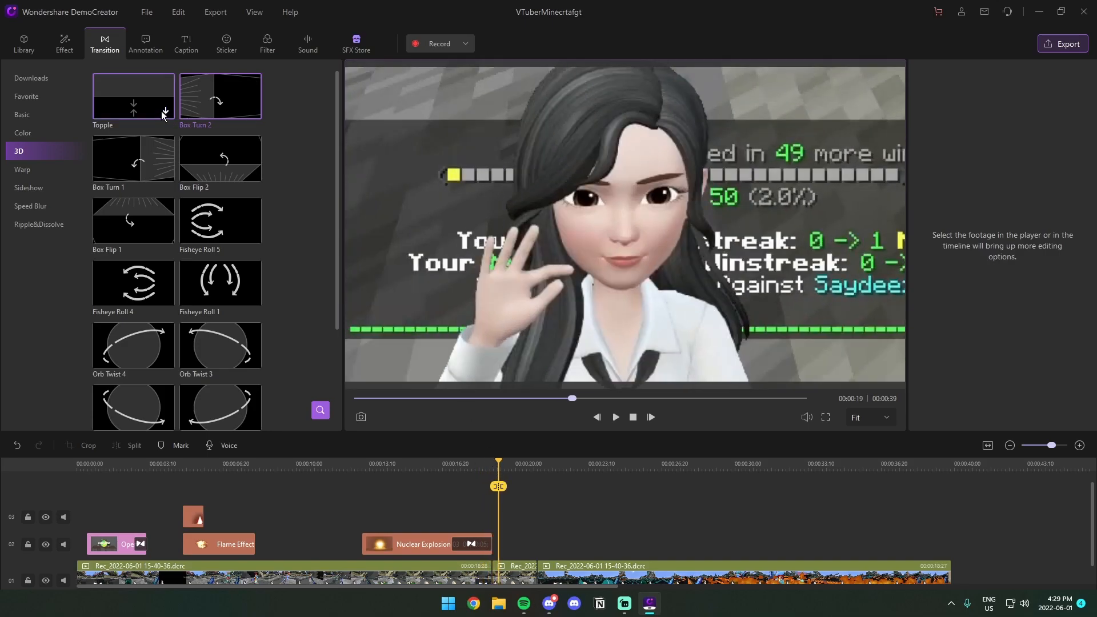
{"action": "left_click", "coordinate": [472, 470]}
{"action": "left_click_drag", "start_coordinate": [472, 469], "coordinate": [516, 464]}
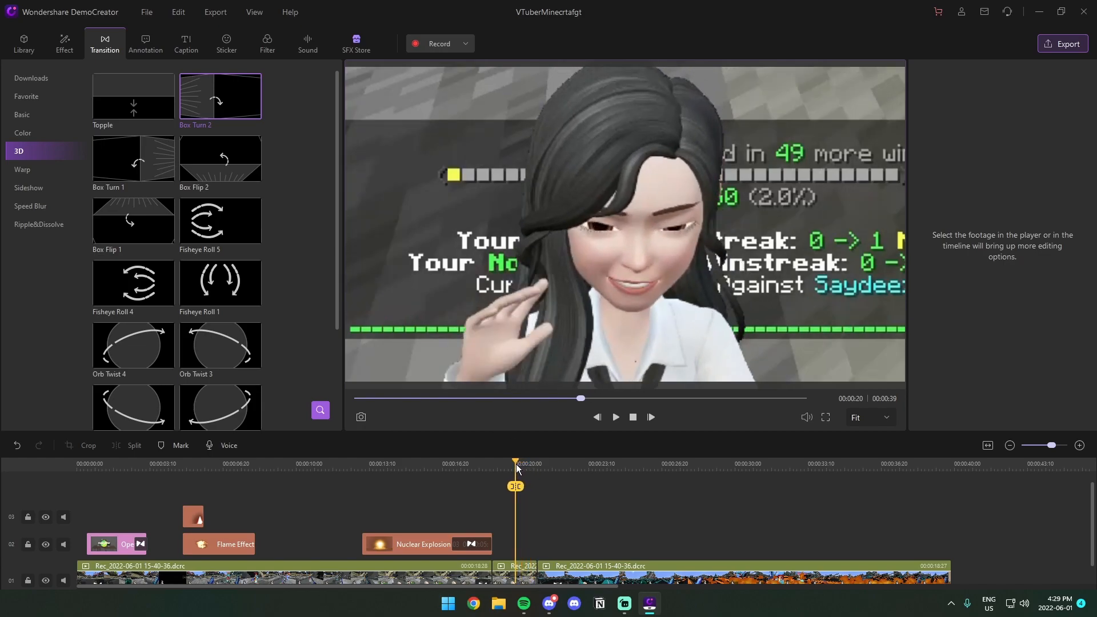
Step: Add the Nothing To Say emoji sticker on track 03 above the avatar close-up clip
{"action": "key", "text": "space"}
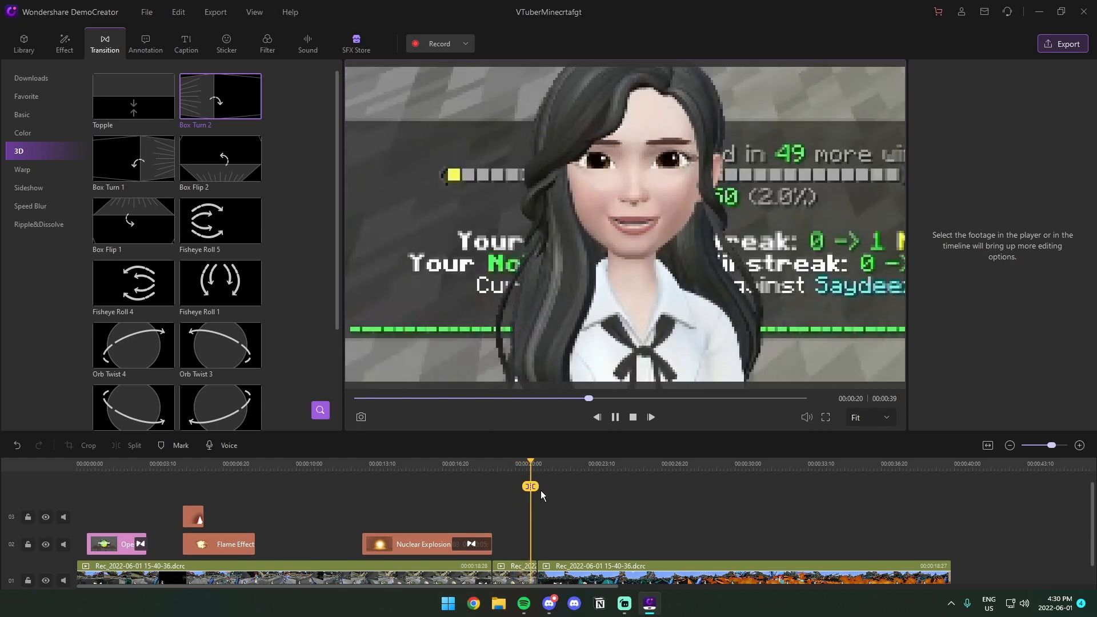
{"action": "key", "text": "space"}
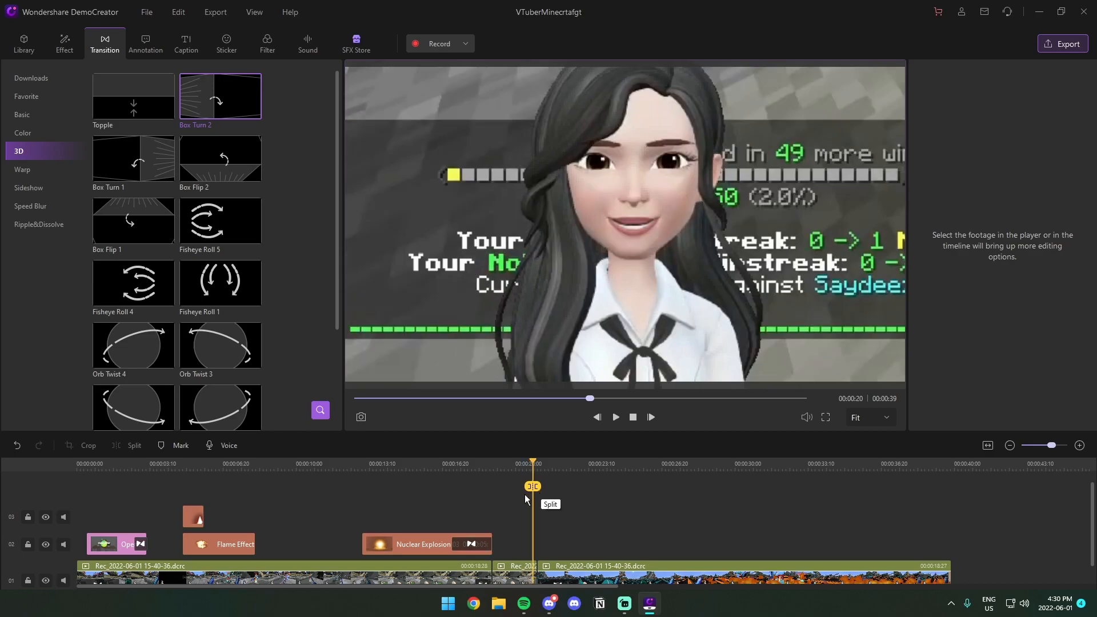
{"action": "left_click", "coordinate": [223, 56]}
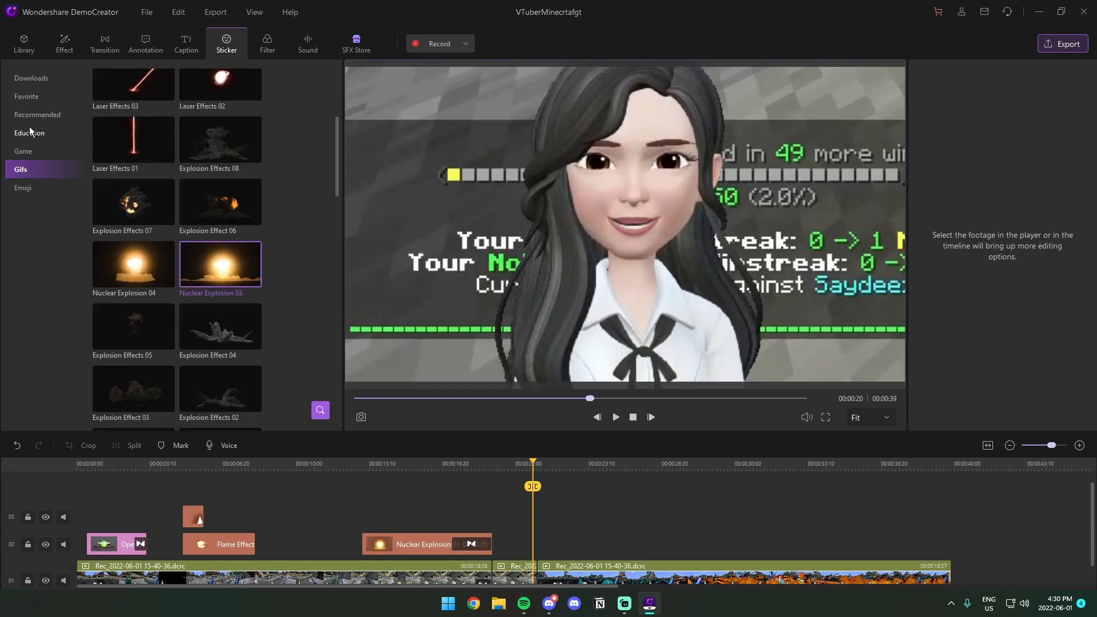
{"action": "left_click", "coordinate": [32, 186]}
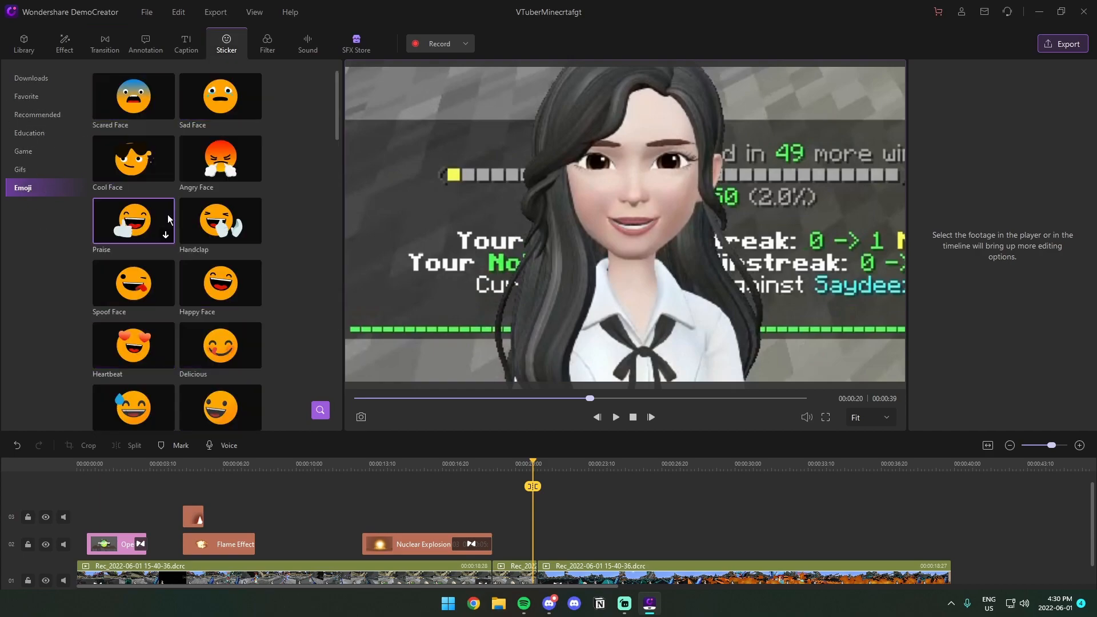
{"action": "scroll", "coordinate": [289, 193], "scroll_direction": "down", "scroll_amount": 3}
{"action": "scroll", "coordinate": [289, 194], "scroll_direction": "down", "scroll_amount": 1}
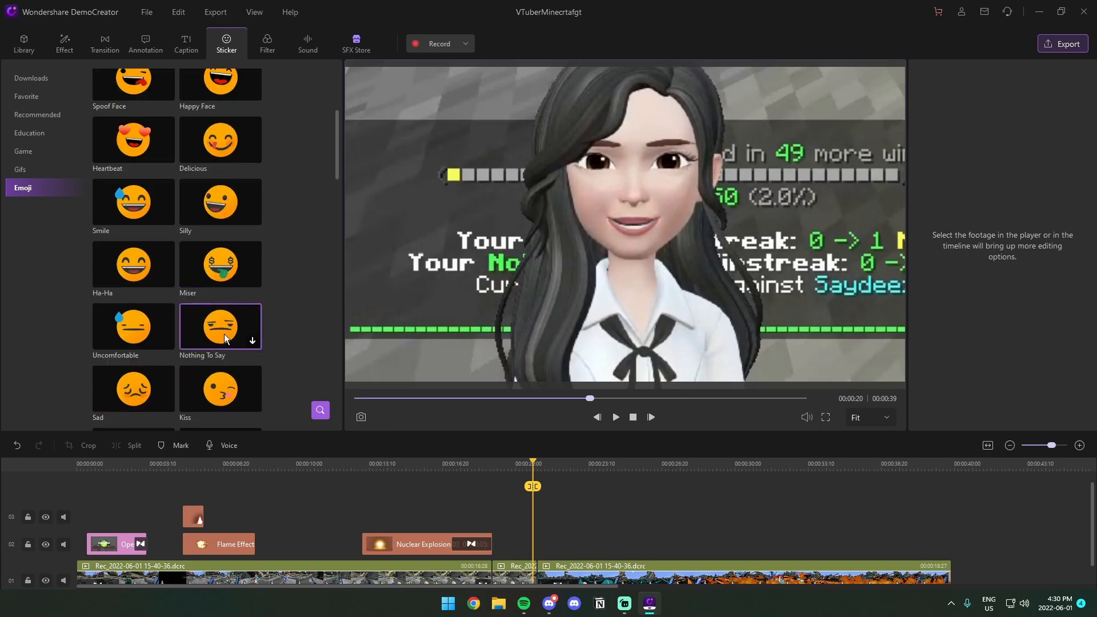
{"action": "left_click_drag", "start_coordinate": [225, 334], "coordinate": [549, 548]}
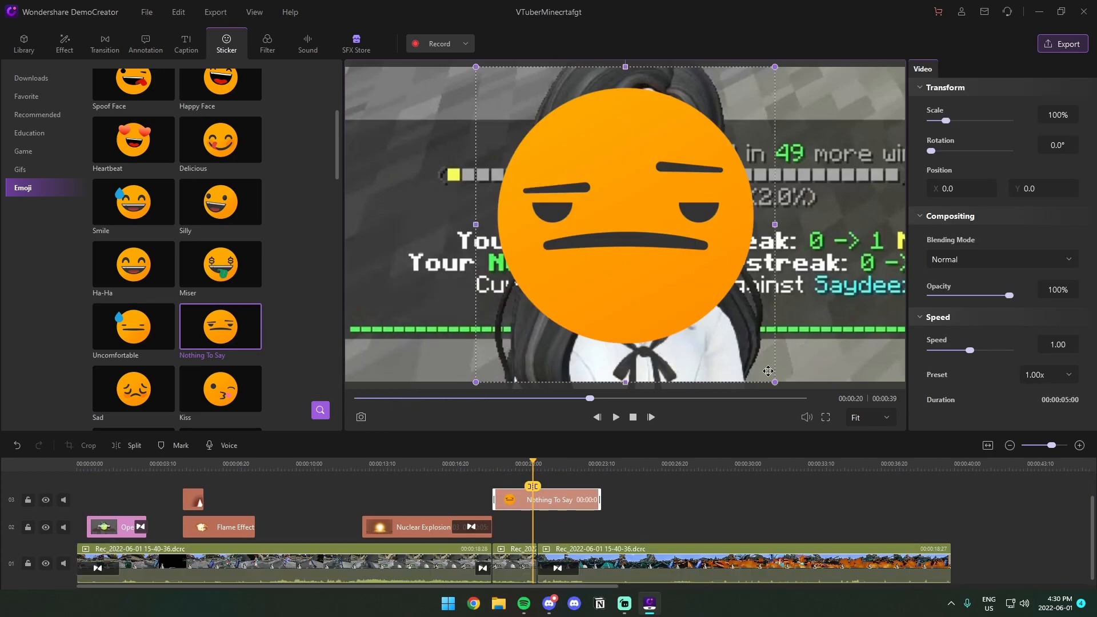
Step: Shrink the Nothing To Say sticker to 68% and place it over the avatar's face at X 45.5, Y 152.7
{"action": "left_click_drag", "start_coordinate": [773, 382], "coordinate": [679, 281]}
{"action": "left_click_drag", "start_coordinate": [585, 217], "coordinate": [647, 221]}
{"action": "left_click", "coordinate": [637, 501]}
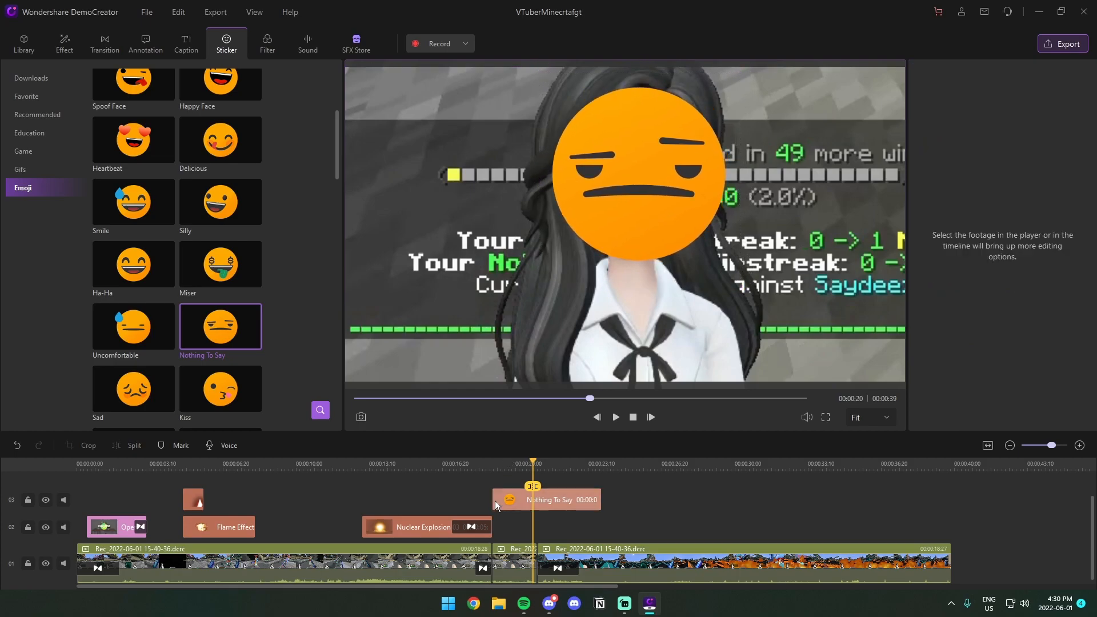
Step: Trim the Nothing To Say sticker to the last moment of the close-up, starting about 20 seconds in, and preview it
{"action": "left_click_drag", "start_coordinate": [525, 499], "coordinate": [535, 540]}
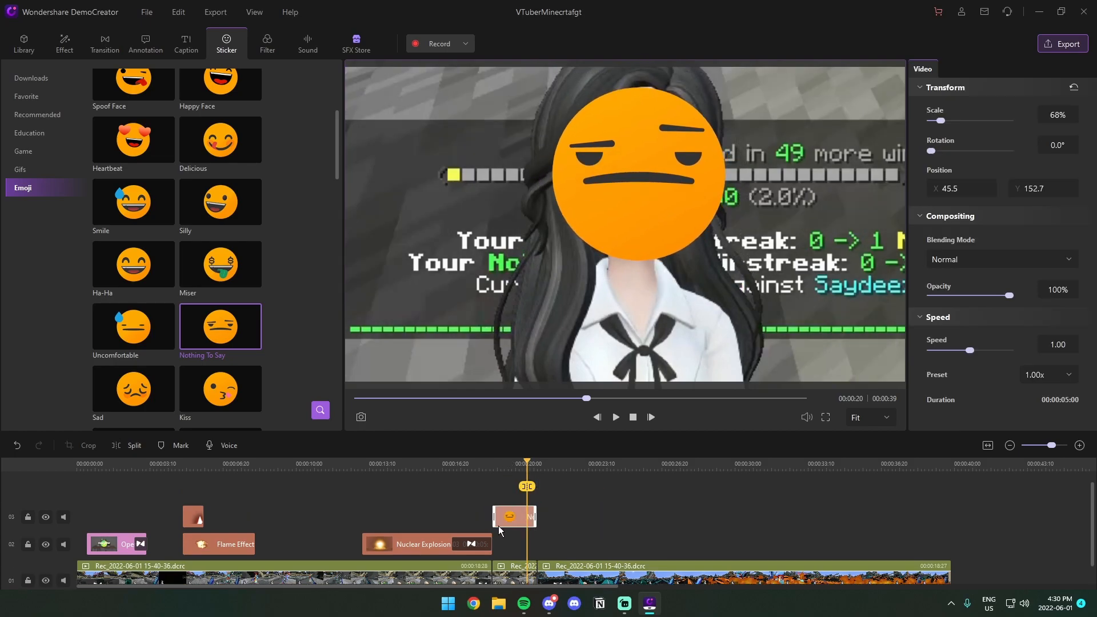
{"action": "left_click_drag", "start_coordinate": [493, 515], "coordinate": [527, 516]}
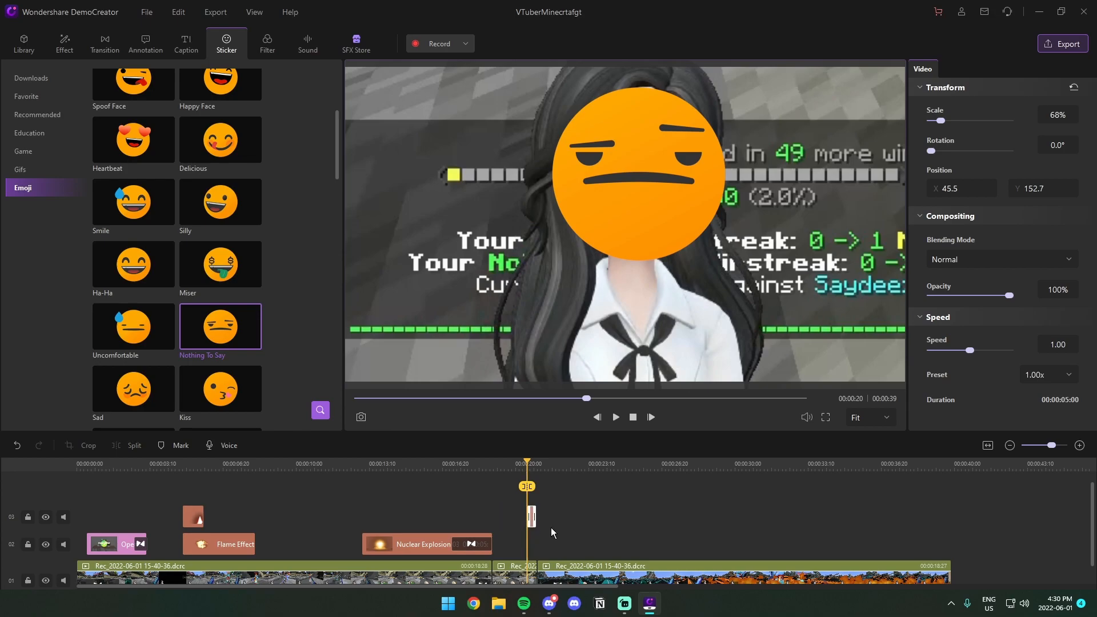
{"action": "left_click", "coordinate": [533, 493]}
{"action": "left_click", "coordinate": [516, 466]}
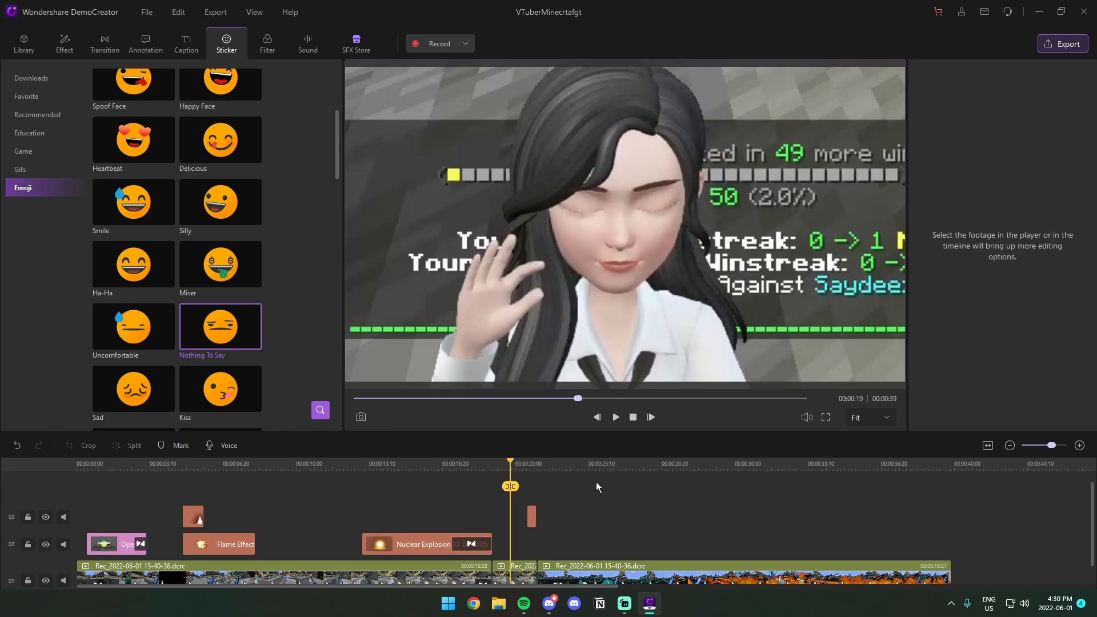
{"action": "key", "text": "space"}
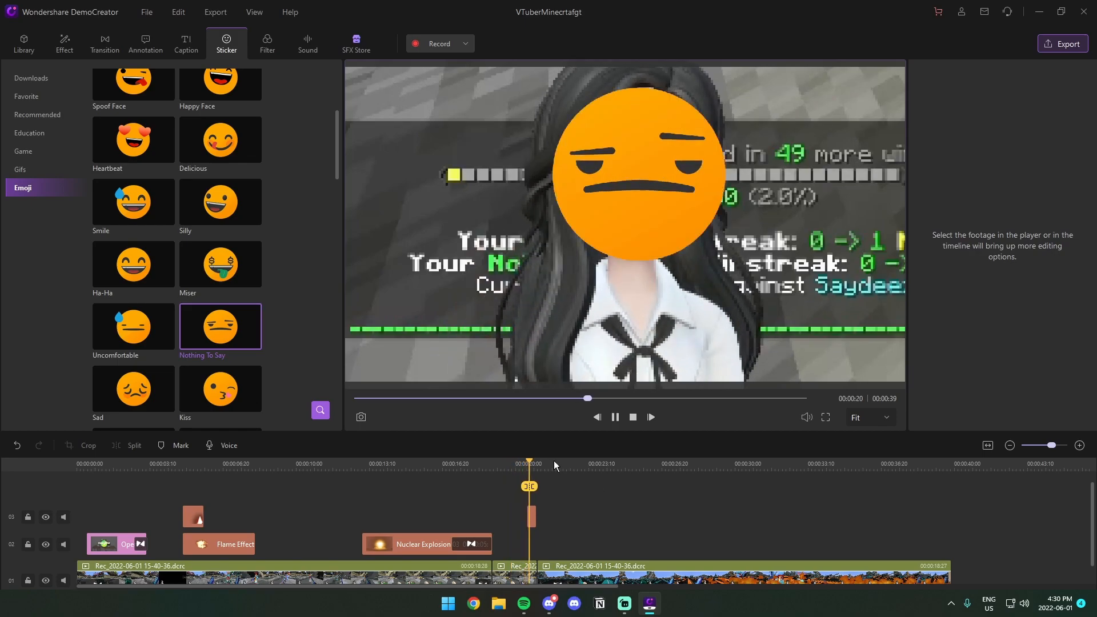
{"action": "key", "text": "space"}
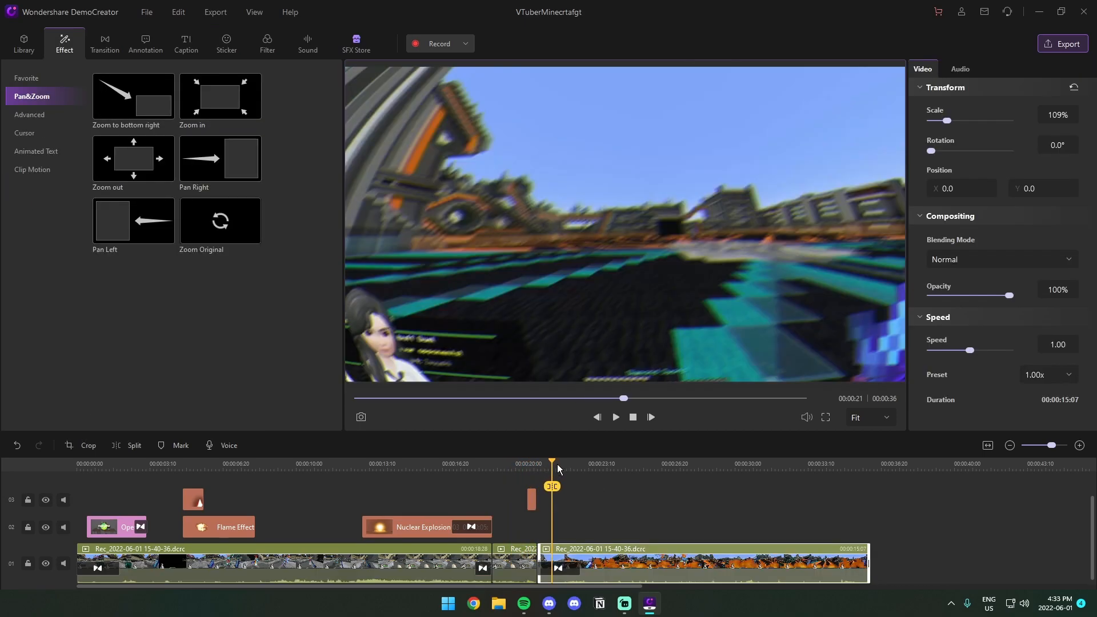
Step: Apply the Zoom in pan-and-zoom effect to the last gameplay clip at about 23 seconds
{"action": "left_click", "coordinate": [595, 464]}
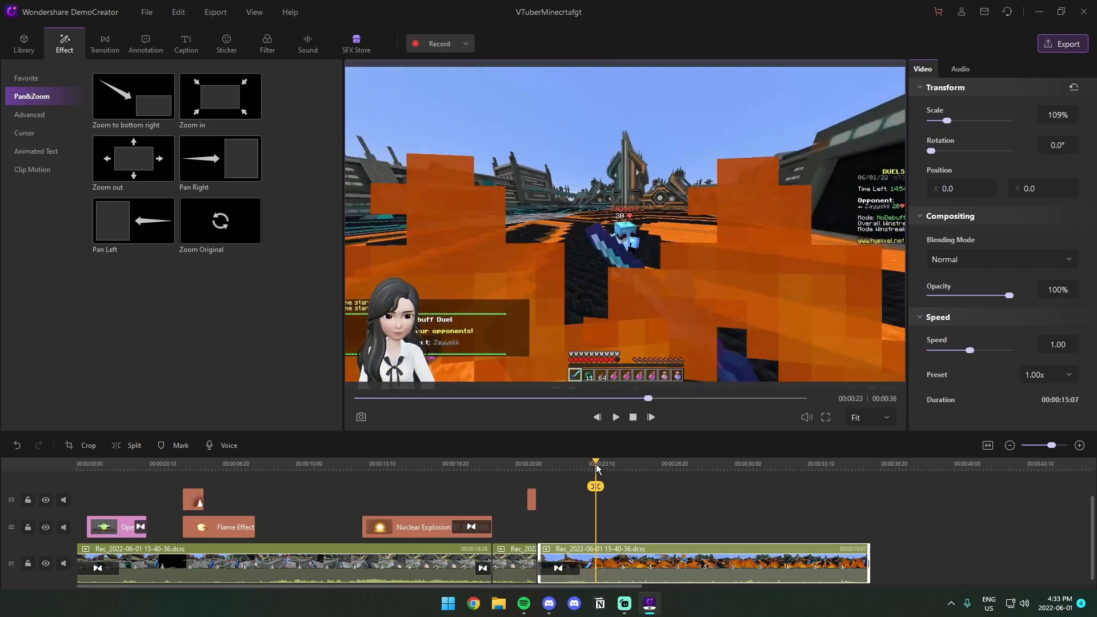
{"action": "key", "text": "space"}
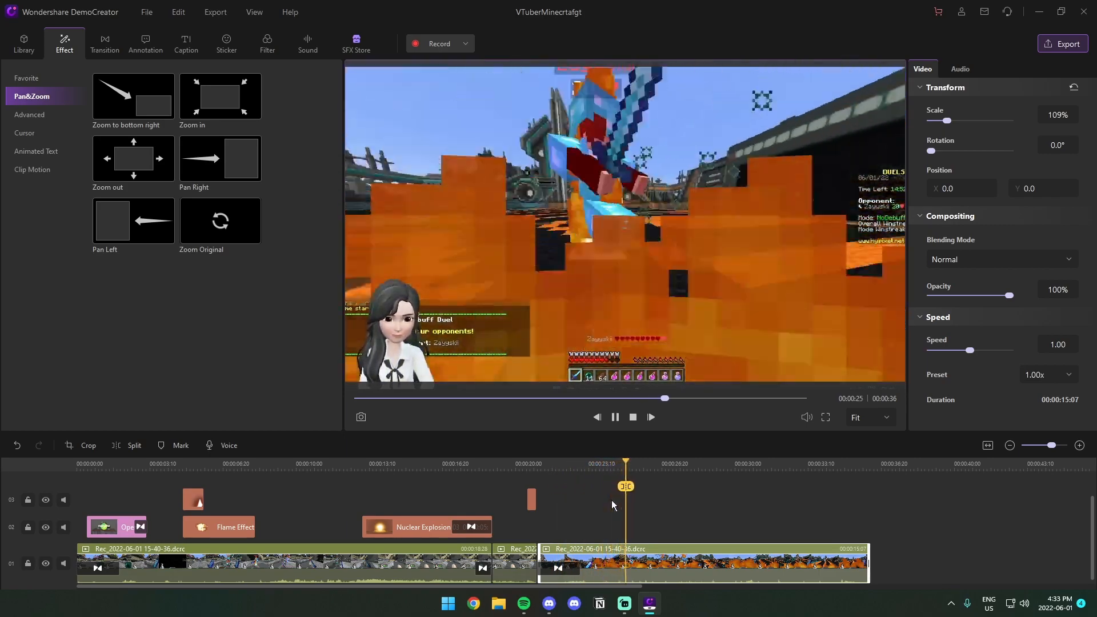
{"action": "key", "text": "space"}
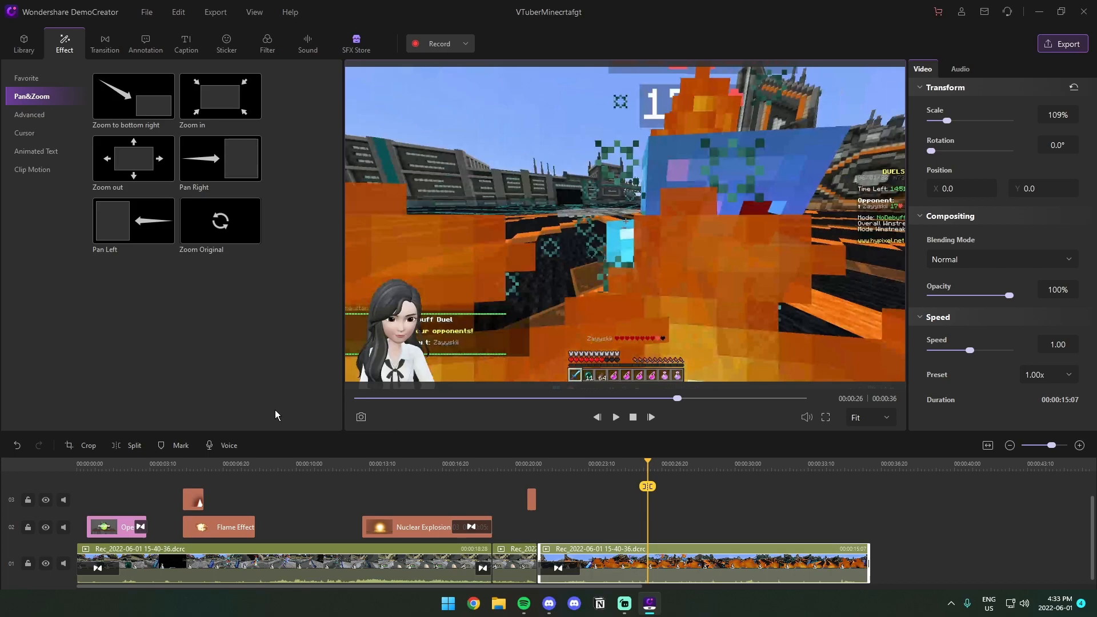
{"action": "left_click_drag", "start_coordinate": [220, 96], "coordinate": [628, 563]}
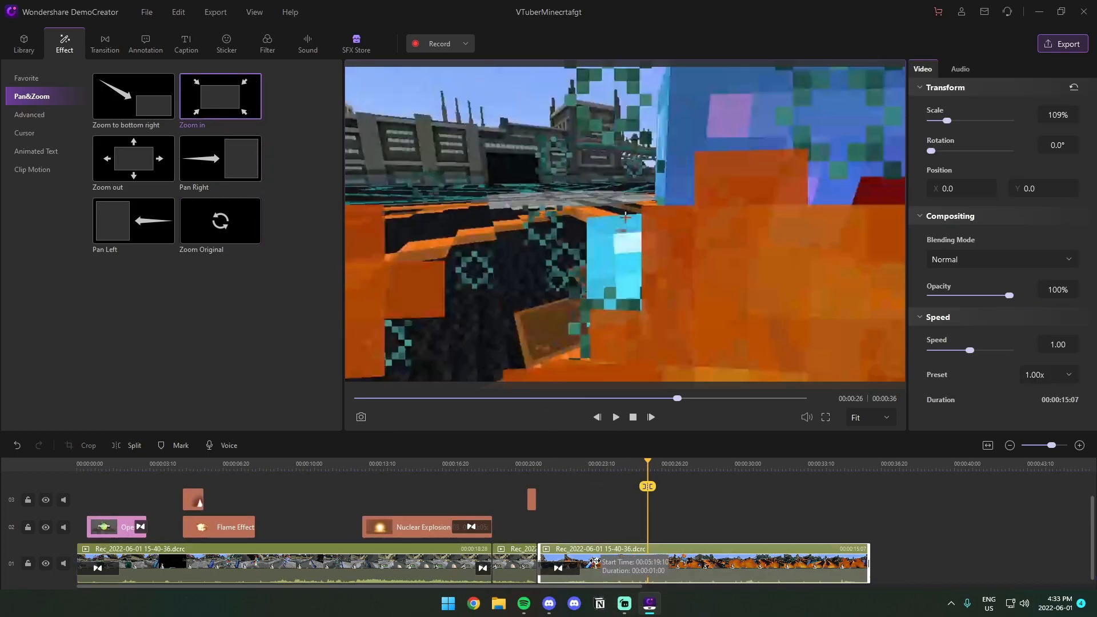
{"action": "left_click", "coordinate": [1079, 445]}
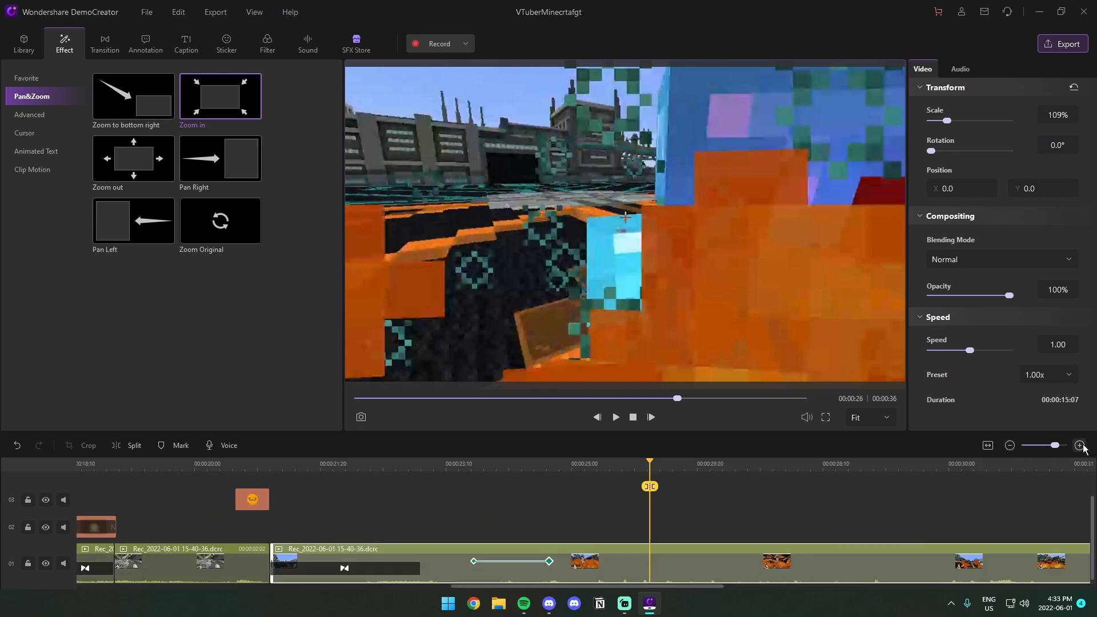
{"action": "left_click_drag", "start_coordinate": [547, 337], "coordinate": [547, 245]}
{"action": "left_click", "coordinate": [1009, 329]}
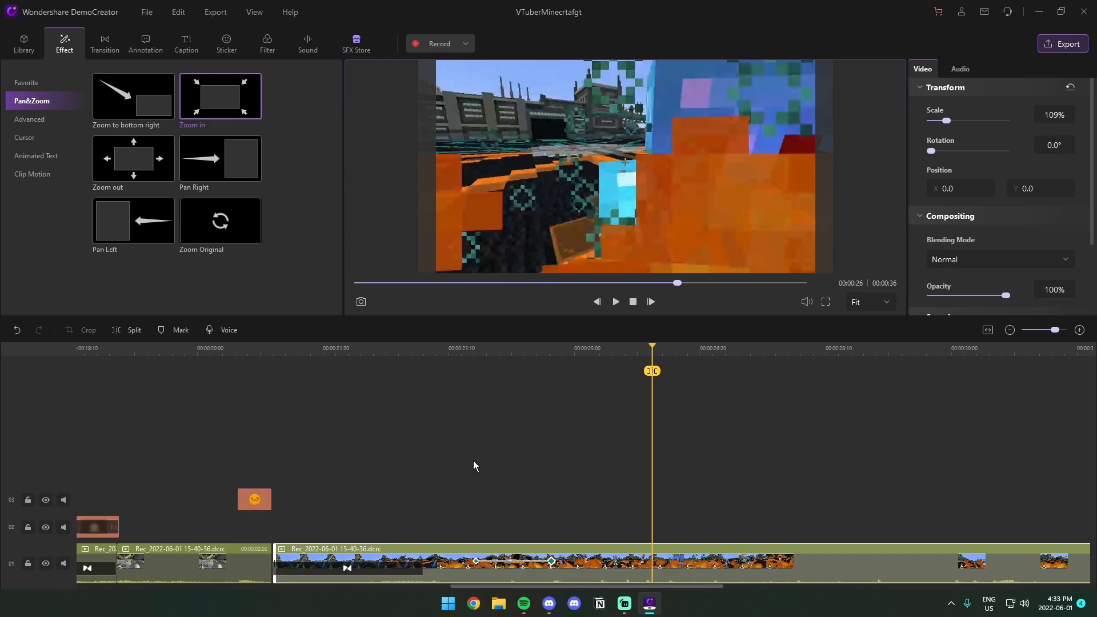
{"action": "scroll", "coordinate": [456, 478], "scroll_direction": "down", "scroll_amount": 2}
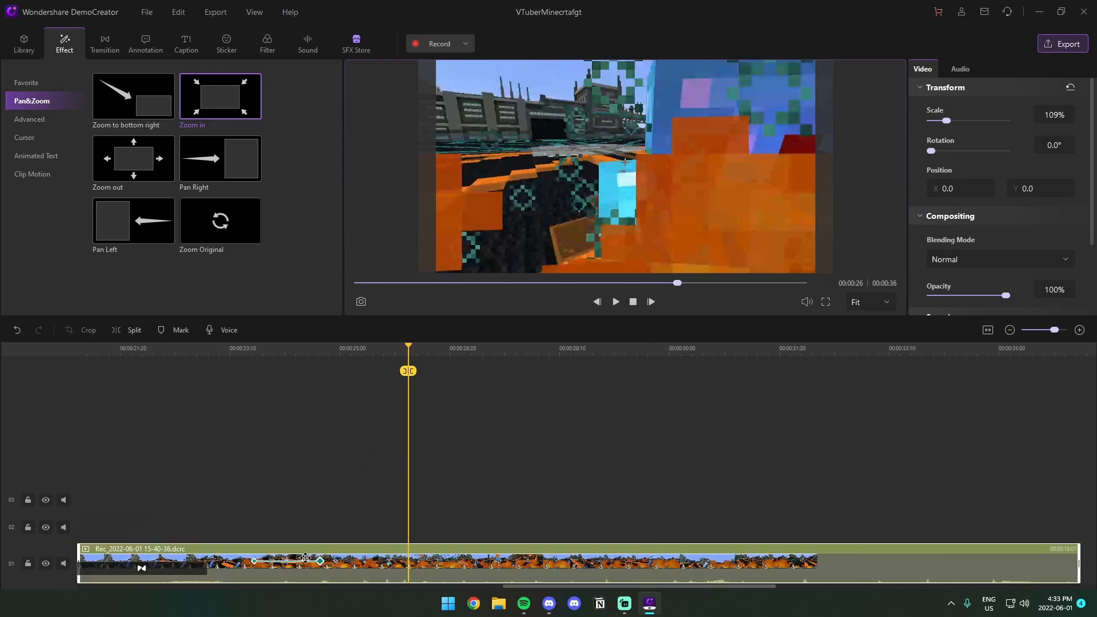
{"action": "left_click_drag", "start_coordinate": [519, 315], "coordinate": [522, 395]}
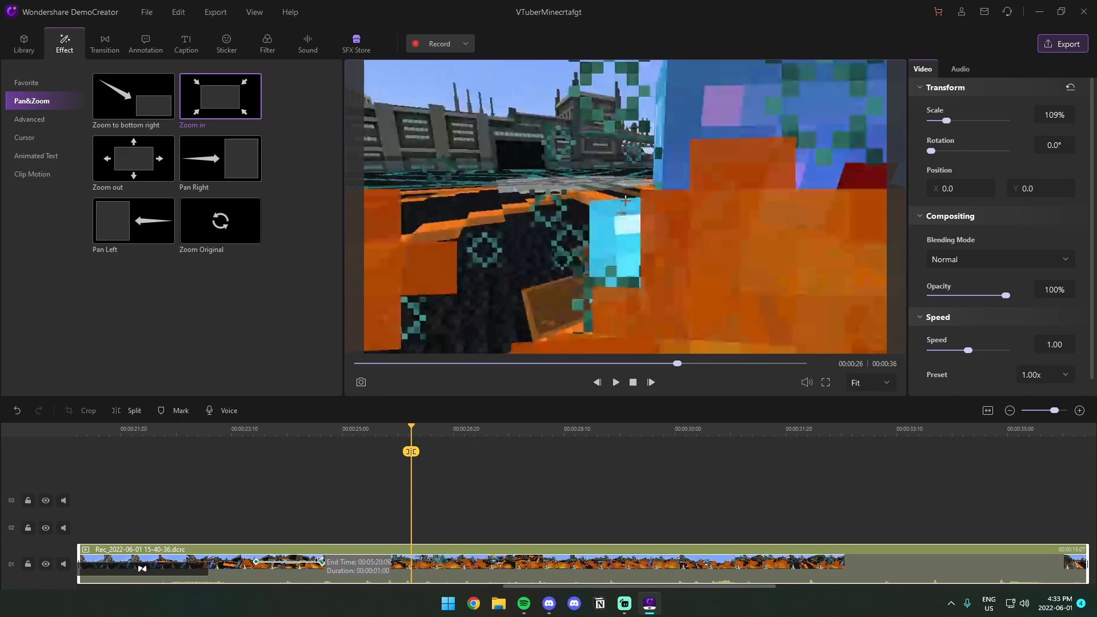
Step: Preview the last gameplay clip's Zoom in effect from where it starts
{"action": "left_click_drag", "start_coordinate": [410, 452], "coordinate": [255, 454]}
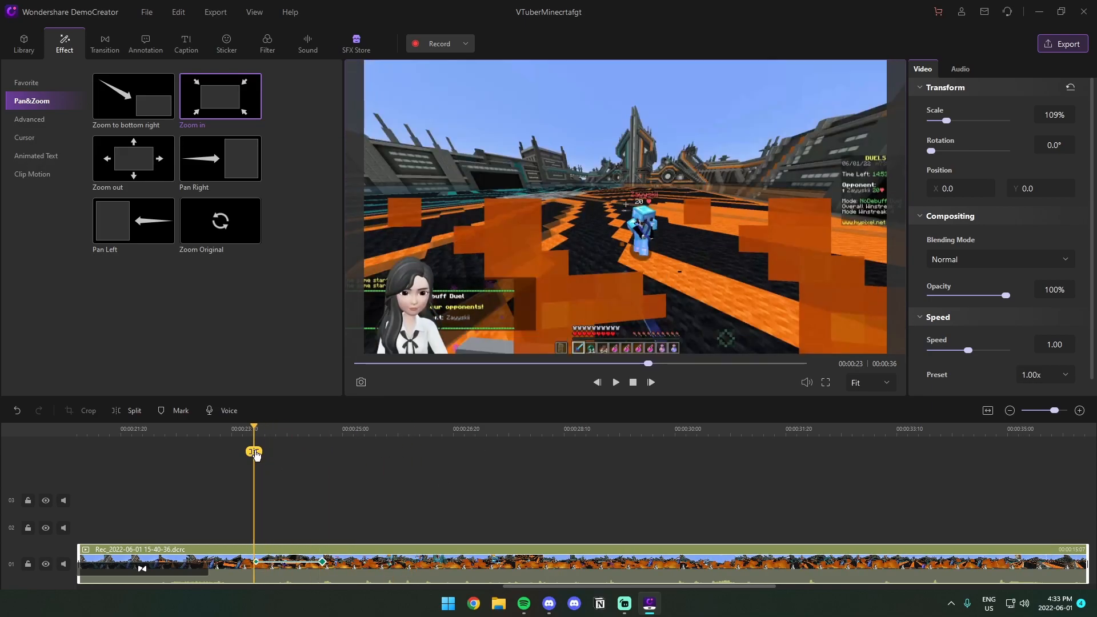
{"action": "key", "text": "space"}
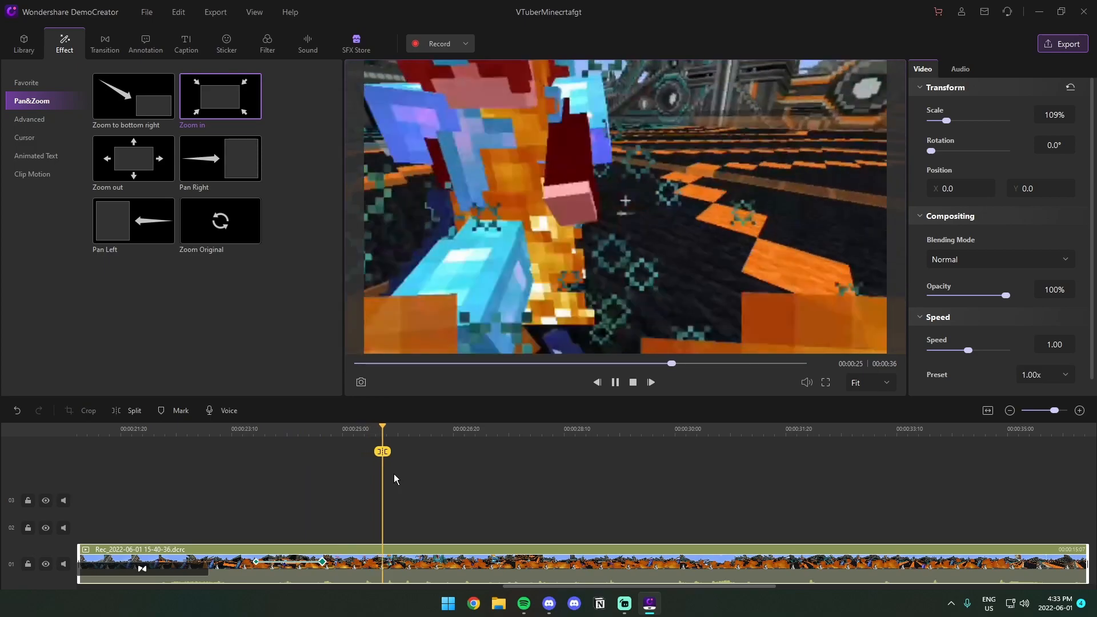
{"action": "key", "text": "space"}
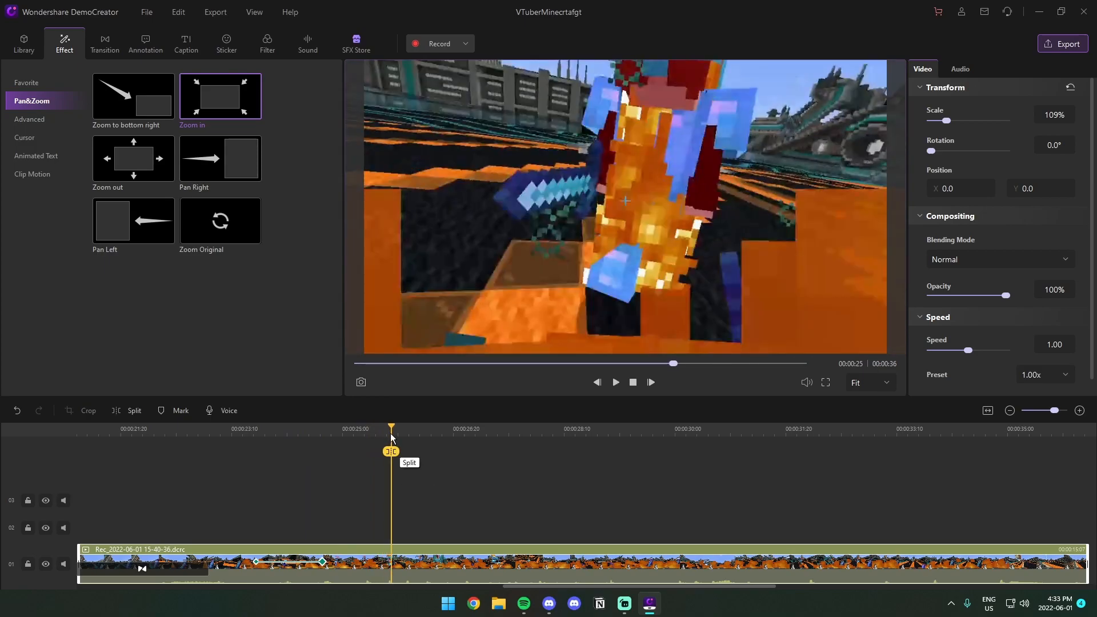
Step: Stretch the Zoom in effect to begin slightly earlier, at about 23 seconds, and run to the clip's end, and preview it
{"action": "left_click_drag", "start_coordinate": [390, 451], "coordinate": [278, 451]}
{"action": "left_click_drag", "start_coordinate": [256, 561], "coordinate": [214, 561]}
{"action": "left_click_drag", "start_coordinate": [325, 569], "coordinate": [865, 585]}
{"action": "left_click_drag", "start_coordinate": [1017, 583], "coordinate": [1085, 570]}
{"action": "left_click_drag", "start_coordinate": [279, 427], "coordinate": [191, 431]}
{"action": "key", "text": "space"}
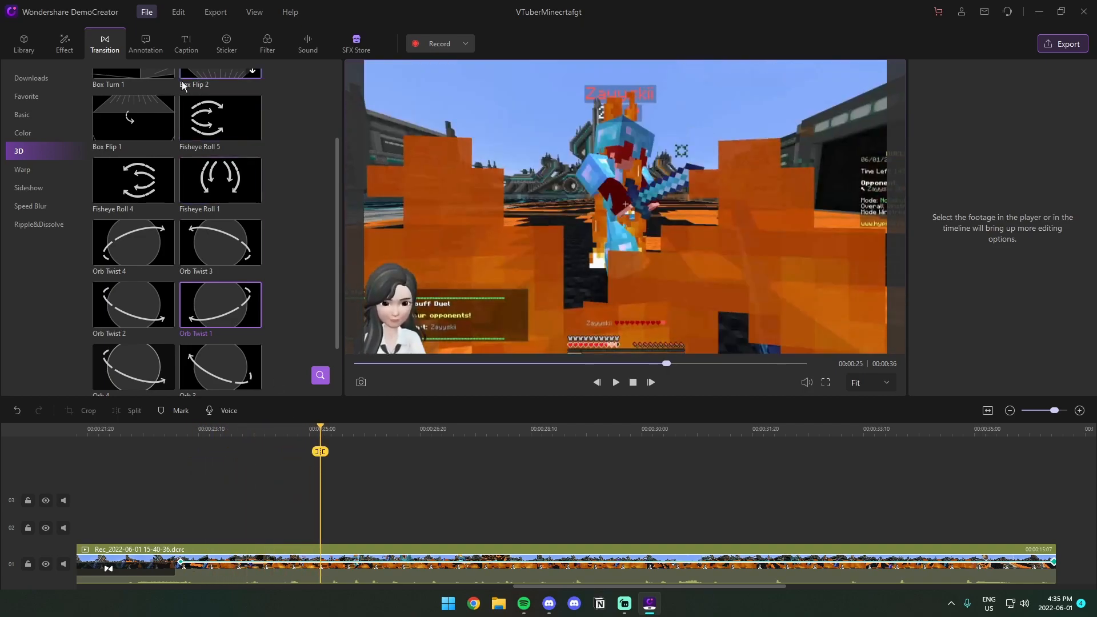
Step: Add the Subscribed01 GIF sticker on track 02 above the last clip, starting at about 24 seconds and lasting 8 seconds
{"action": "left_click", "coordinate": [232, 41]}
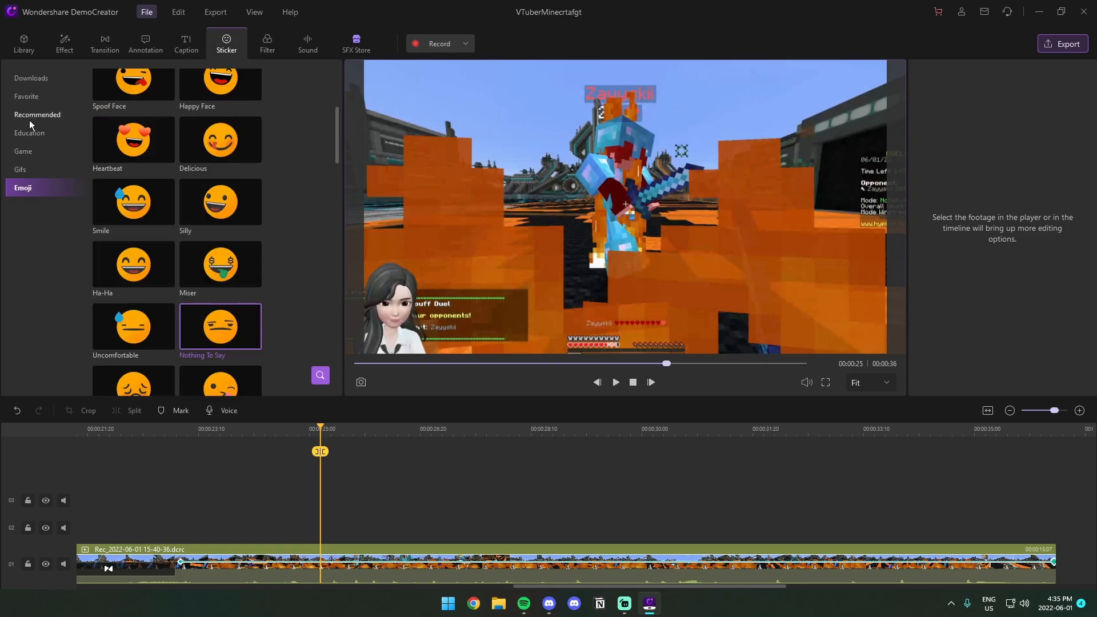
{"action": "left_click", "coordinate": [23, 154]}
{"action": "left_click", "coordinate": [26, 167]}
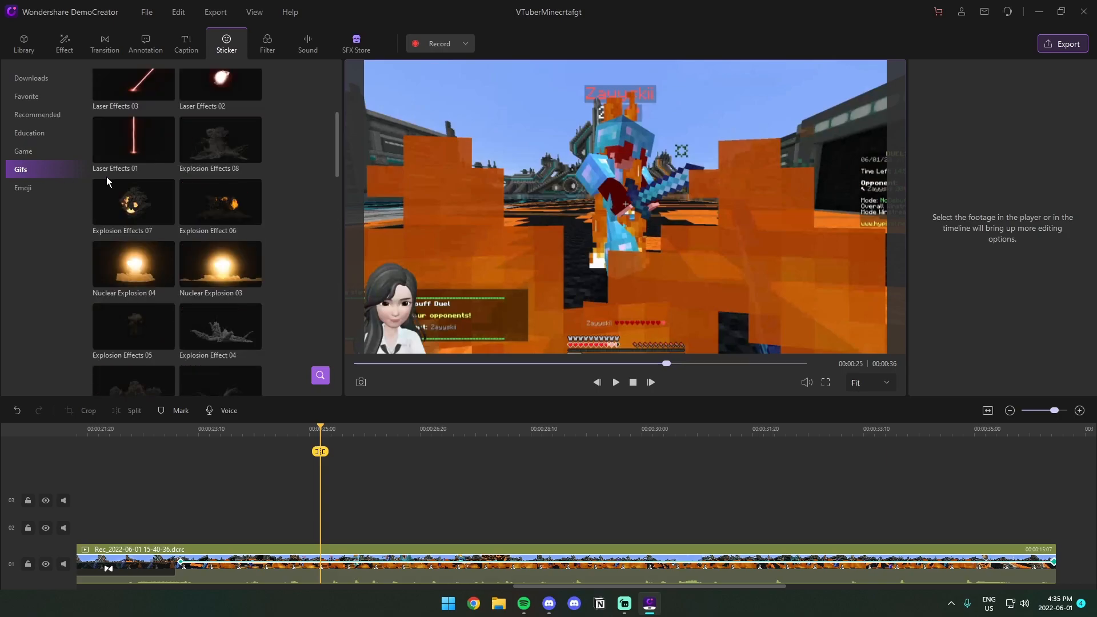
{"action": "left_click_drag", "start_coordinate": [221, 98], "coordinate": [377, 526]}
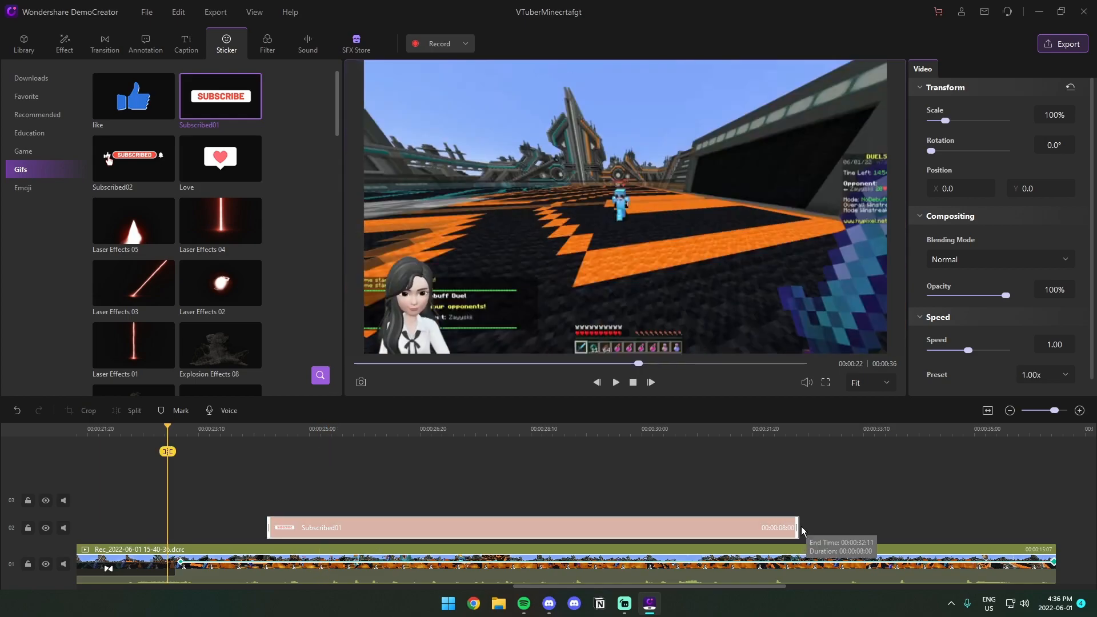
Step: Shrink the Subscribed01 sticker to 47% and move it to the top of the frame at Y 446.0
{"action": "left_click_drag", "start_coordinate": [946, 118], "coordinate": [935, 122]}
{"action": "left_click", "coordinate": [464, 434]}
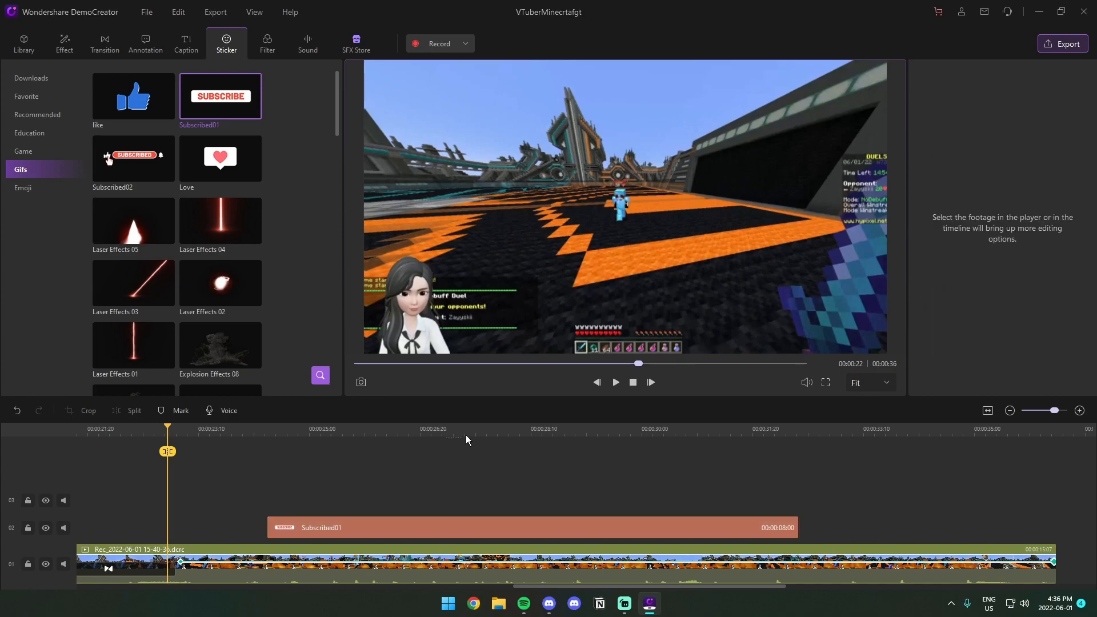
{"action": "left_click", "coordinate": [504, 432]}
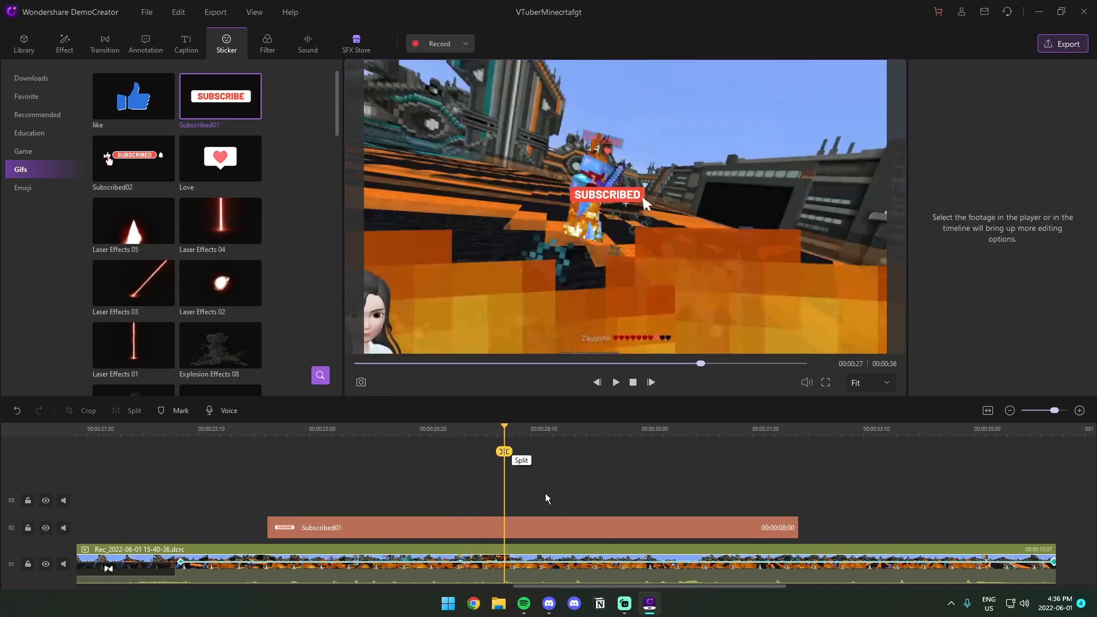
{"action": "left_click", "coordinate": [524, 530]}
{"action": "mouse_move", "coordinate": [1042, 188]}
{"action": "left_mouse_down"}
{"action": "mouse_move", "coordinate": [1083, 188]}
{"action": "mouse_move", "coordinate": [1032, 189]}
{"action": "mouse_move", "coordinate": [1041, 188]}
{"action": "left_mouse_up"}
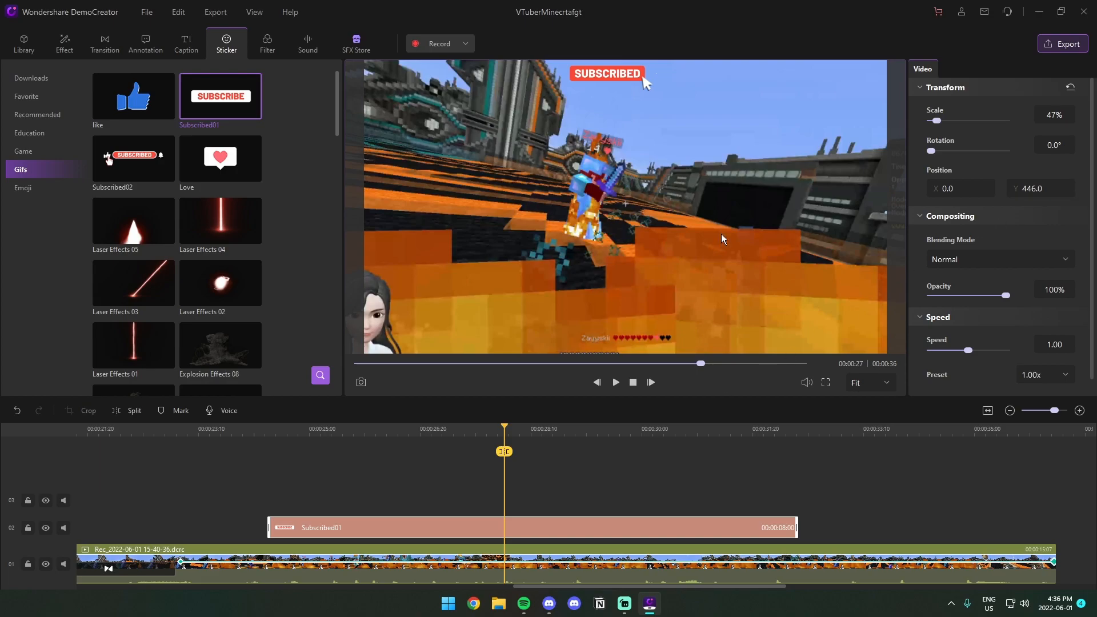
Step: Try the Subscribed01 sticker at 500% scale and Y -482.0, and undo both changes
{"action": "left_click_drag", "start_coordinate": [1041, 120], "coordinate": [1091, 120]}
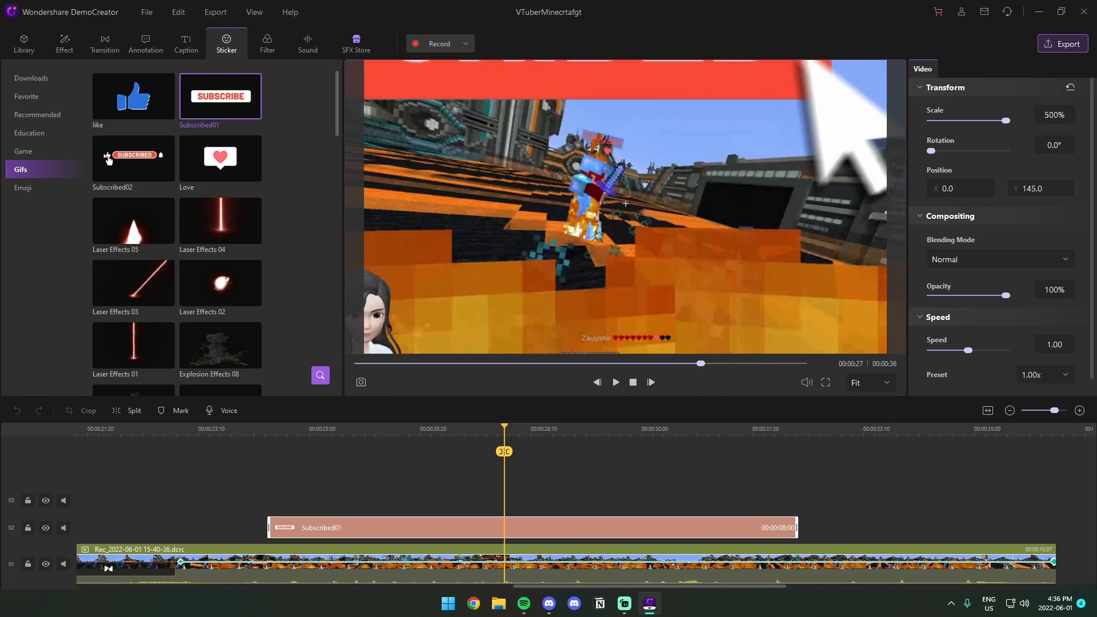
{"action": "left_click_drag", "start_coordinate": [1038, 189], "coordinate": [1043, 188]}
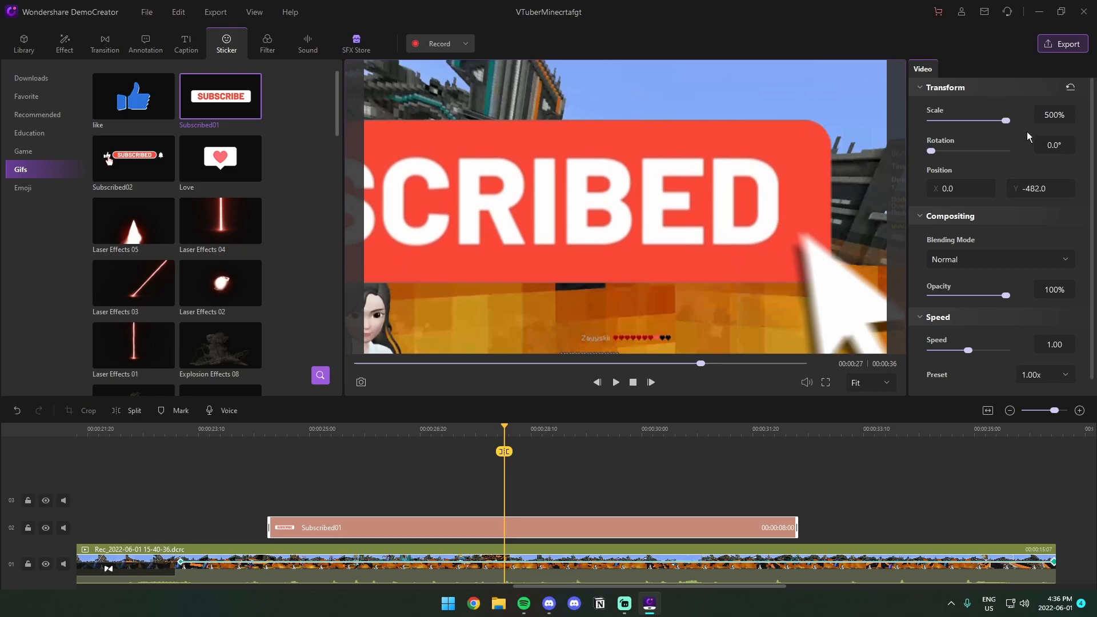
{"action": "key", "text": "ctrl+z"}
{"action": "key", "text": "ctrl+z"}
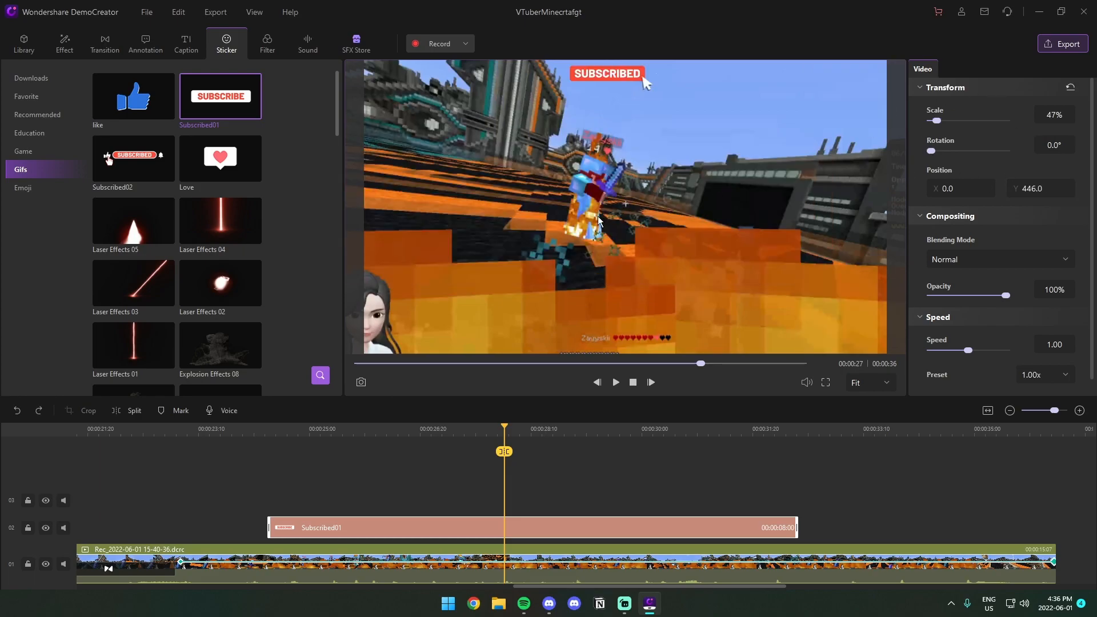
Step: Preview the Subscribed01 sticker from its start and review the gameplay footage up to about 33 seconds
{"action": "left_click_drag", "start_coordinate": [507, 439], "coordinate": [269, 432]}
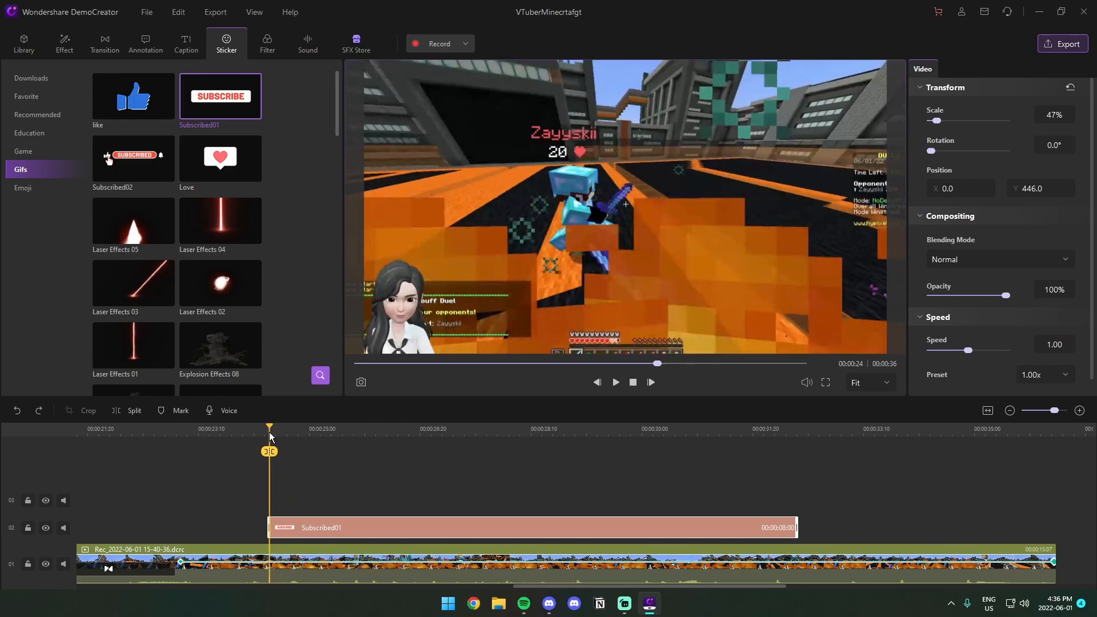
{"action": "key", "text": "space"}
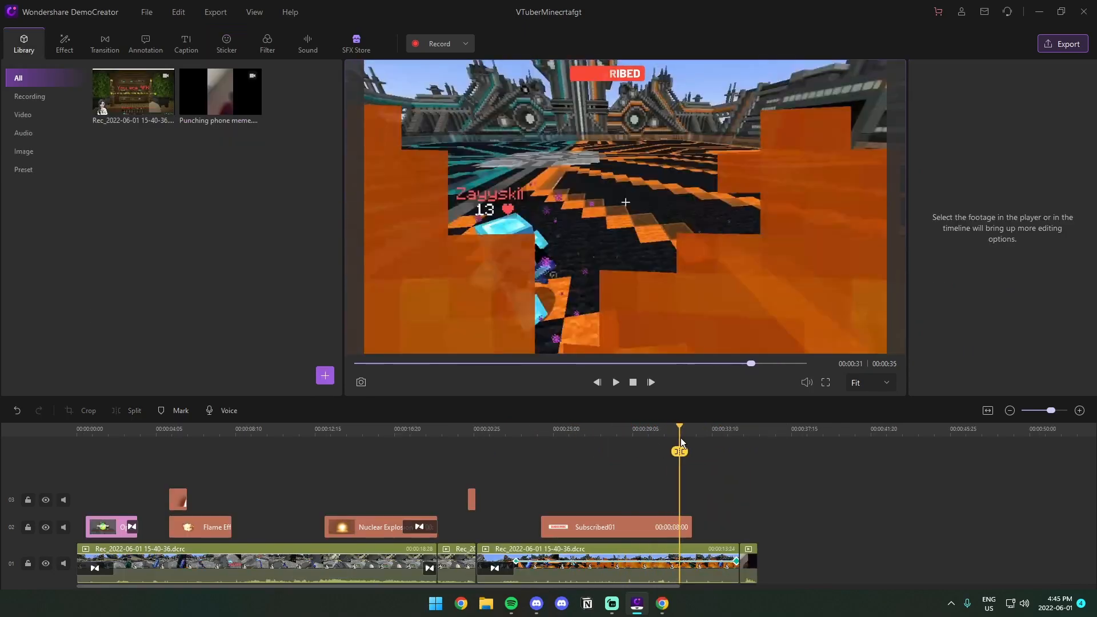
{"action": "left_click_drag", "start_coordinate": [729, 451], "coordinate": [697, 450]}
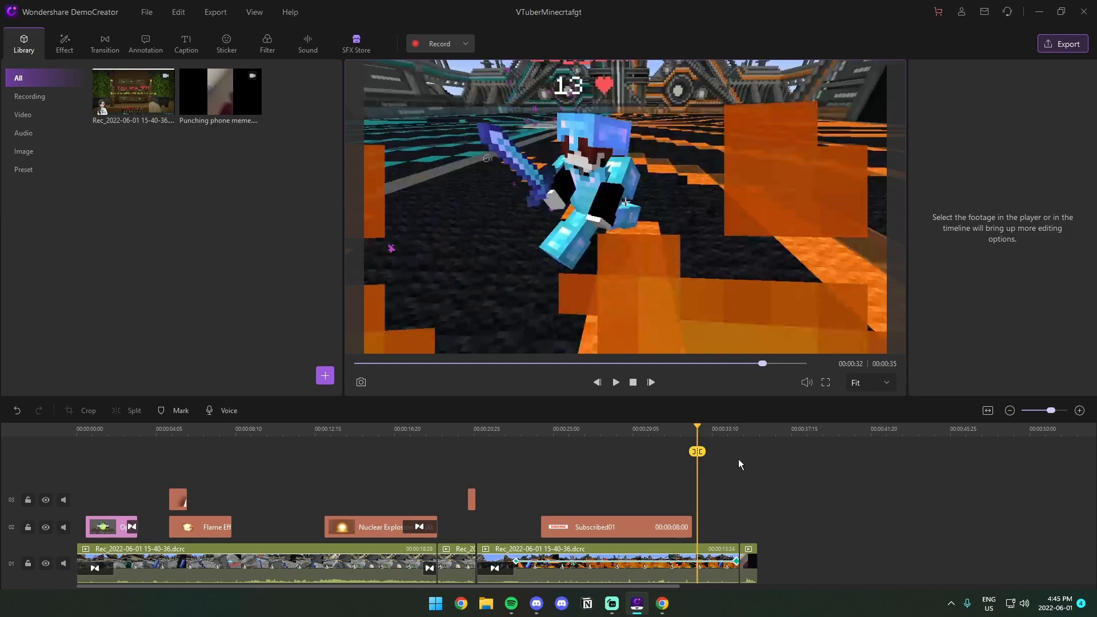
{"action": "mouse_move", "coordinate": [704, 430]}
{"action": "left_mouse_down"}
{"action": "mouse_move", "coordinate": [520, 438]}
{"action": "mouse_move", "coordinate": [730, 464]}
{"action": "mouse_move", "coordinate": [724, 428]}
{"action": "left_mouse_up"}
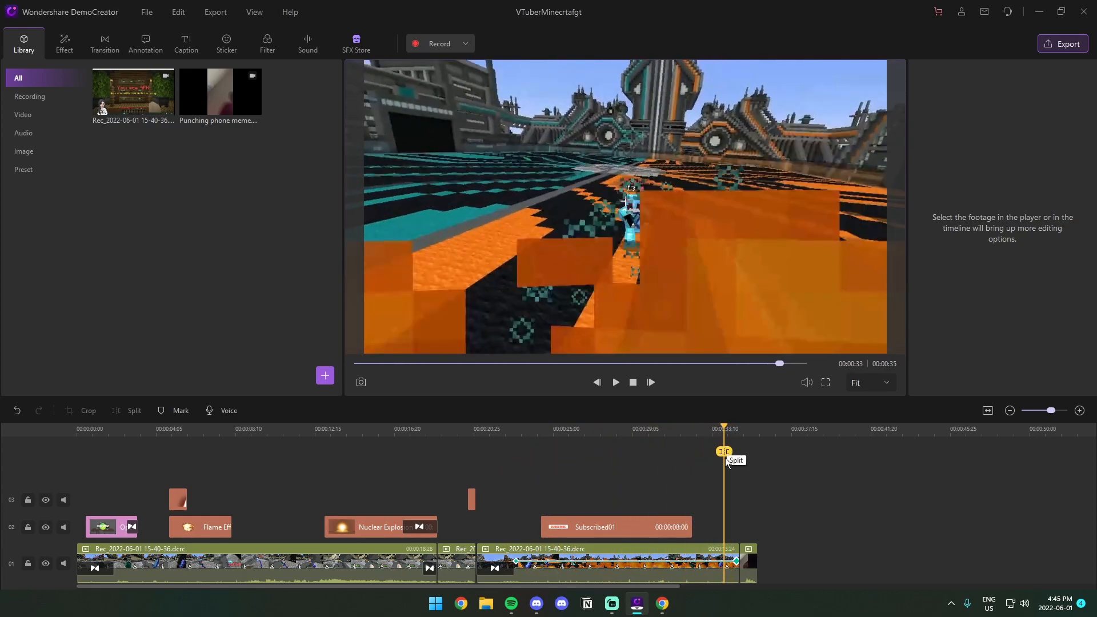
Step: Detach the last gameplay clip's audio, extend it to the end of the short closing clip, and preview the ending
{"action": "right_click", "coordinate": [655, 575]}
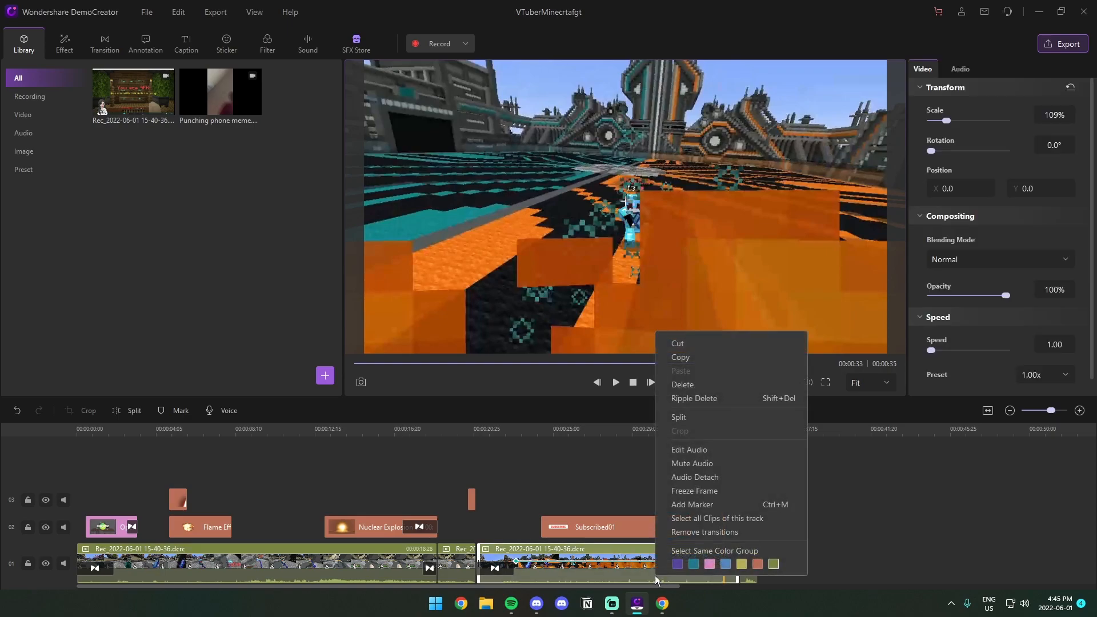
{"action": "left_click", "coordinate": [694, 476]}
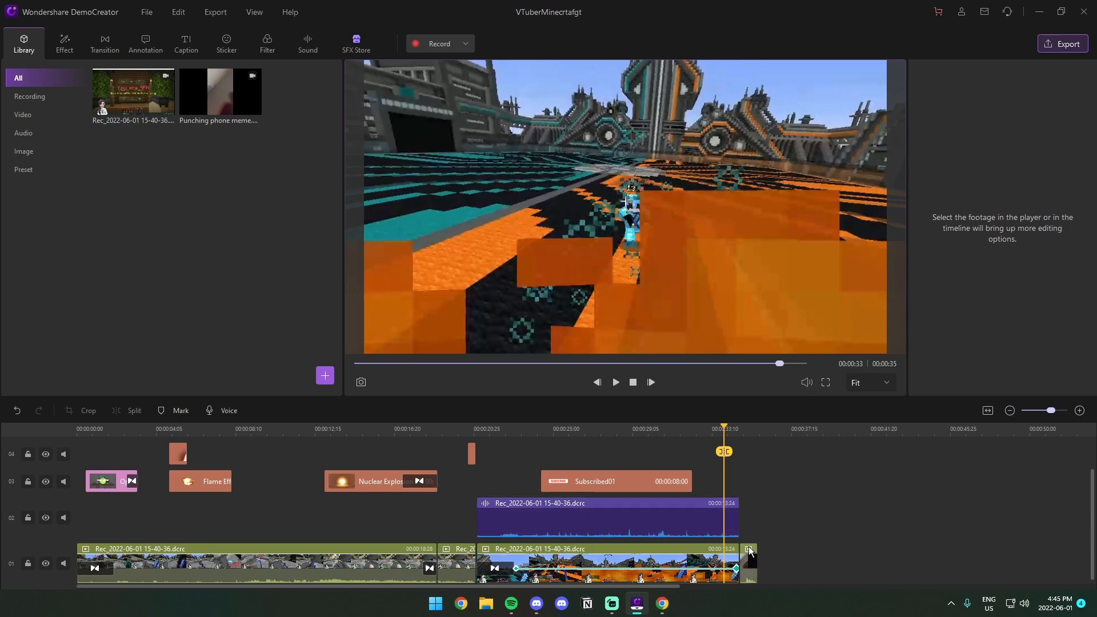
{"action": "left_click", "coordinate": [737, 517]}
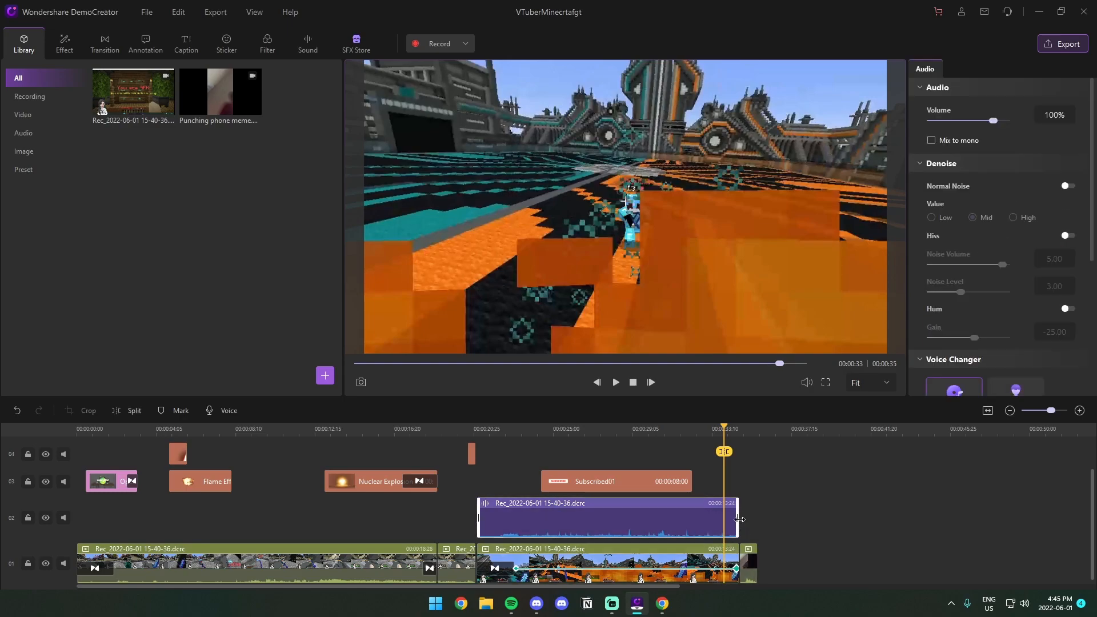
{"action": "left_click_drag", "start_coordinate": [739, 518], "coordinate": [757, 519]}
{"action": "left_click", "coordinate": [798, 532]}
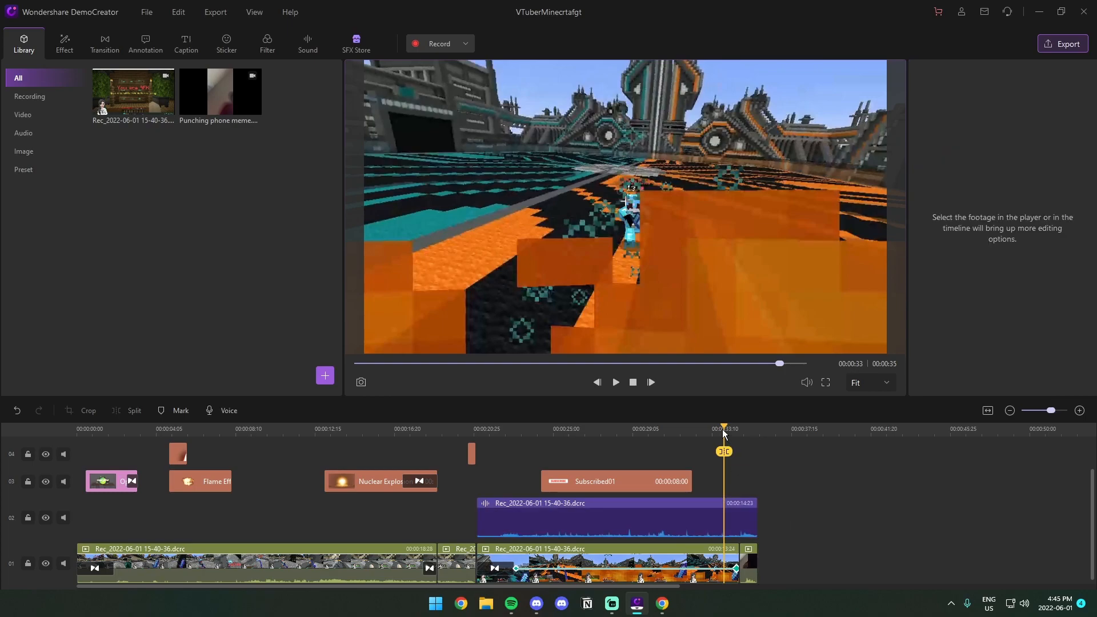
{"action": "left_click_drag", "start_coordinate": [722, 429], "coordinate": [668, 430]}
{"action": "key", "text": "space"}
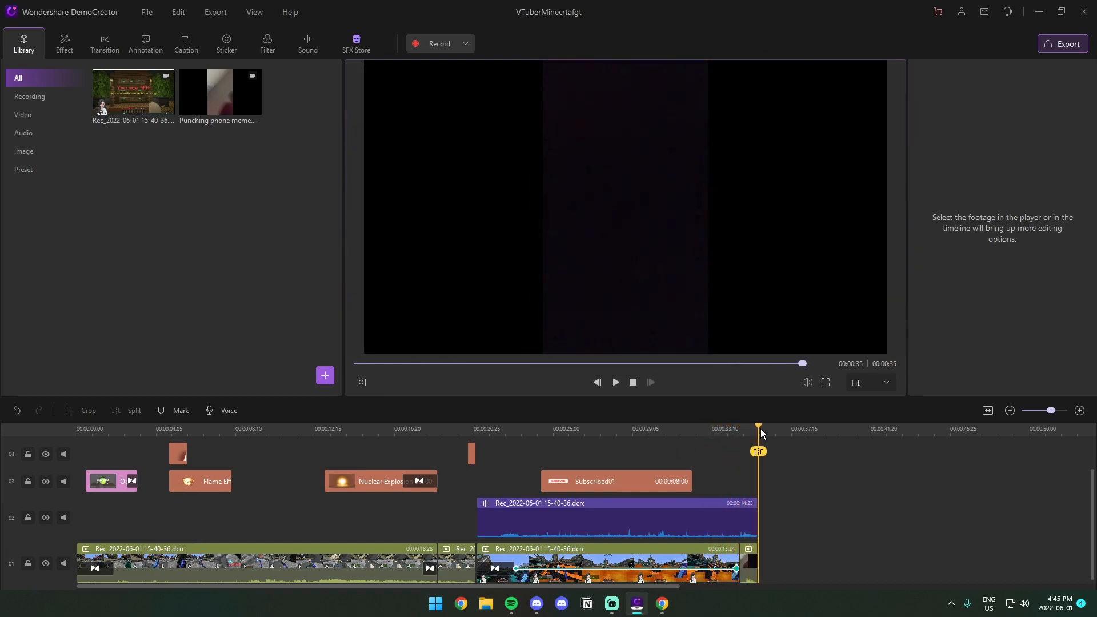
Step: Switch to the Chrome browser, search YouTube for "you died meme" and browse the results for a suitable clip
{"action": "left_click", "coordinate": [661, 604]}
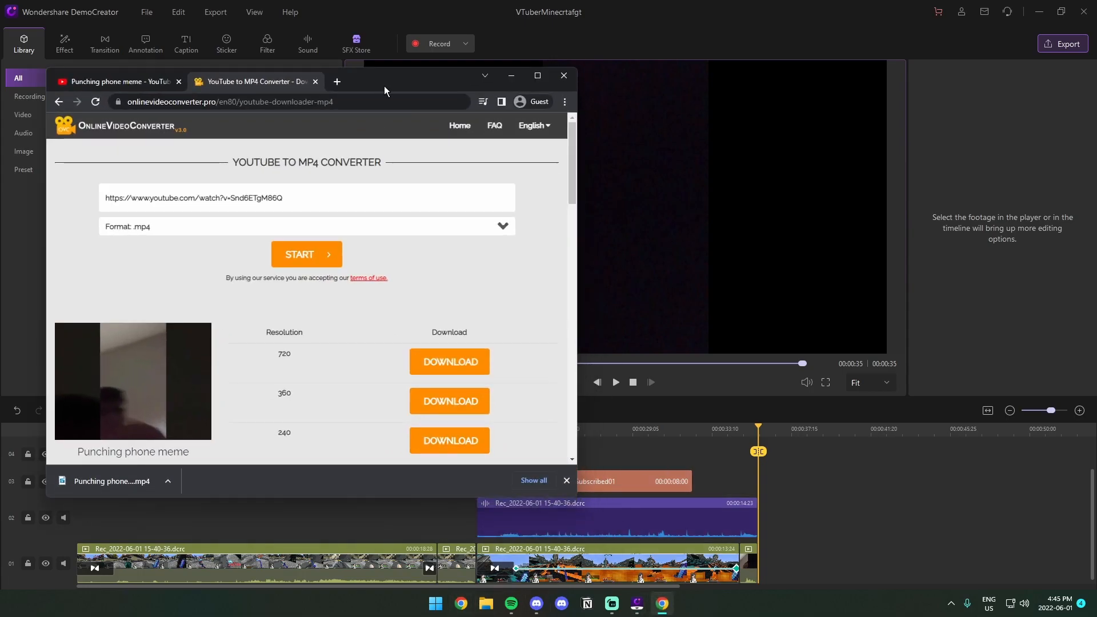
{"action": "left_click", "coordinate": [123, 82]}
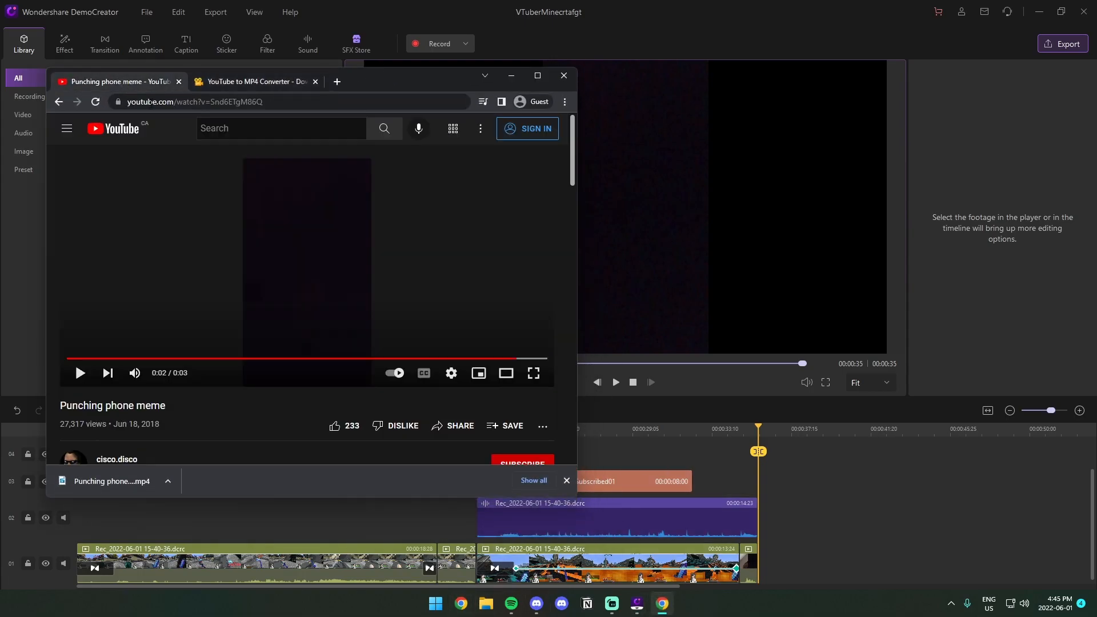
{"action": "left_click", "coordinate": [265, 128]}
{"action": "type", "text": "you die"}
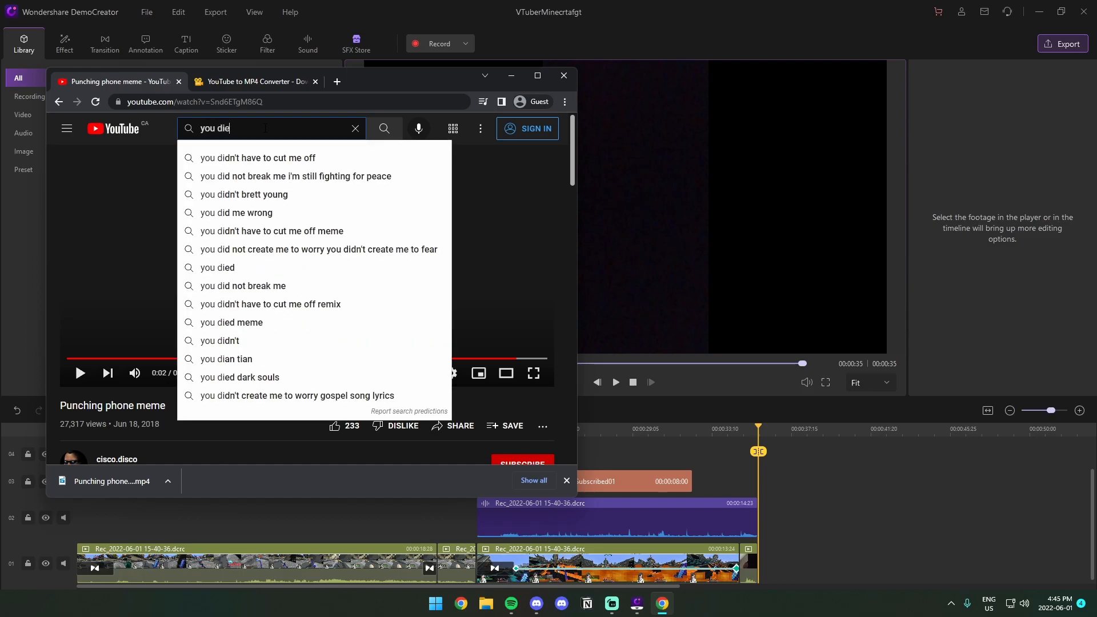
{"action": "type", "text": "d meme"}
{"action": "key", "text": "Return"}
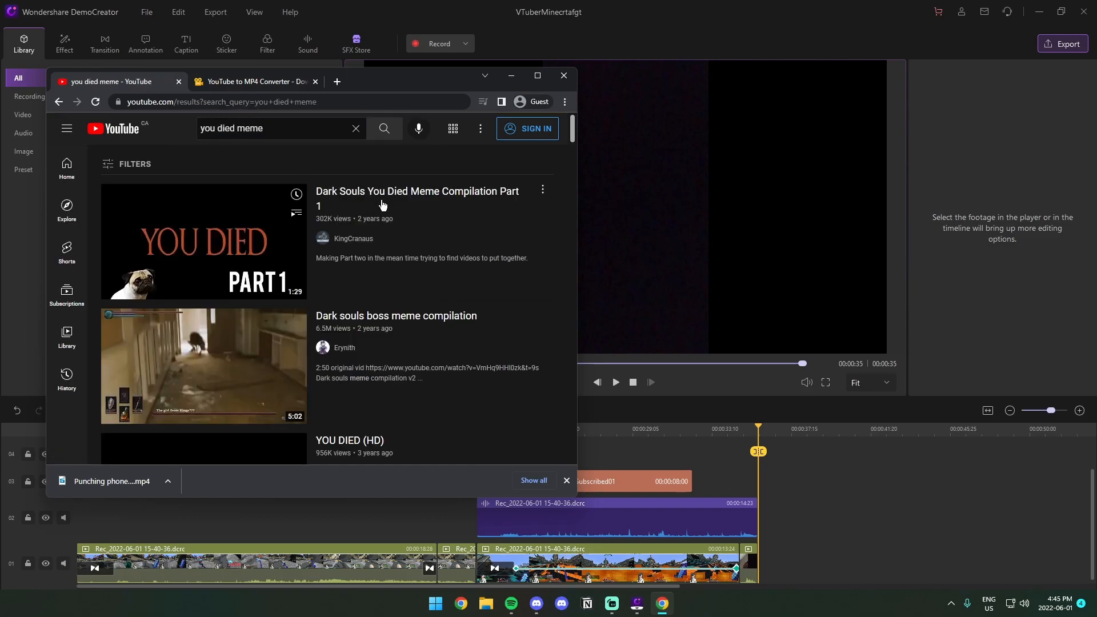
{"action": "scroll", "coordinate": [400, 382], "scroll_direction": "down", "scroll_amount": 2}
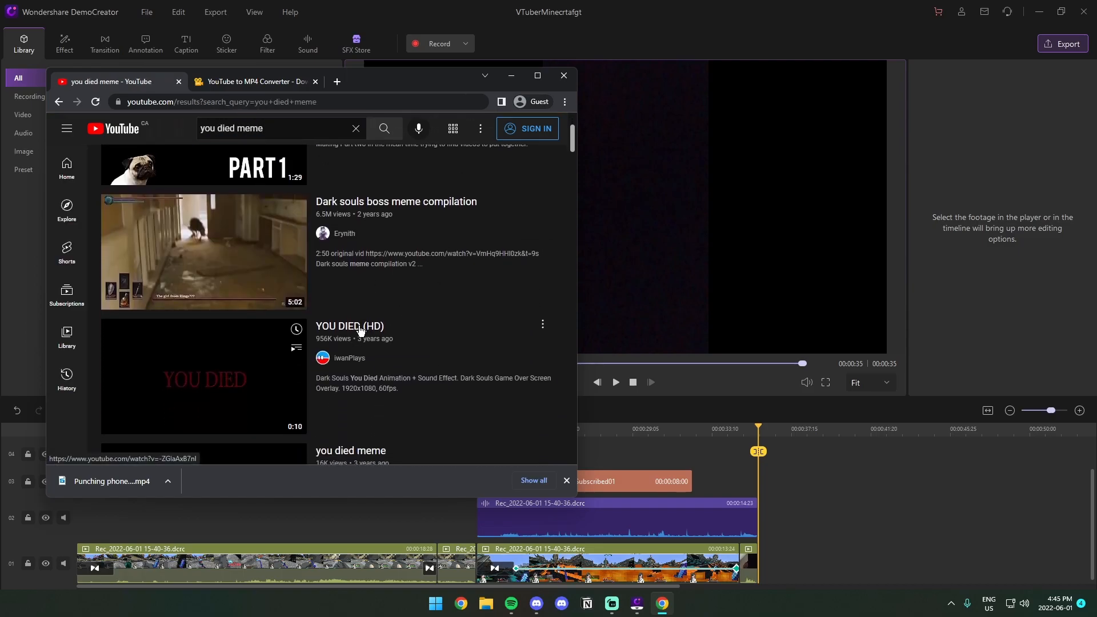
Step: Open the YOU DIED (HD) video on YouTube and submit its link to OnlineVideoConverter for mp4 conversion
{"action": "scroll", "coordinate": [366, 366], "scroll_direction": "down", "scroll_amount": 4}
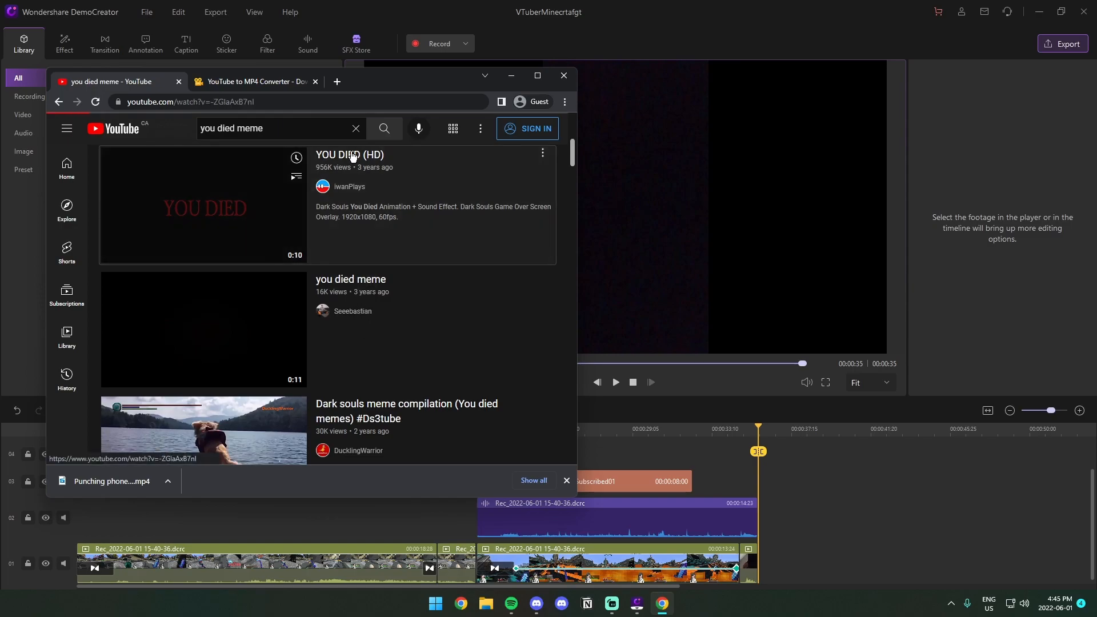
{"action": "left_click", "coordinate": [351, 155]}
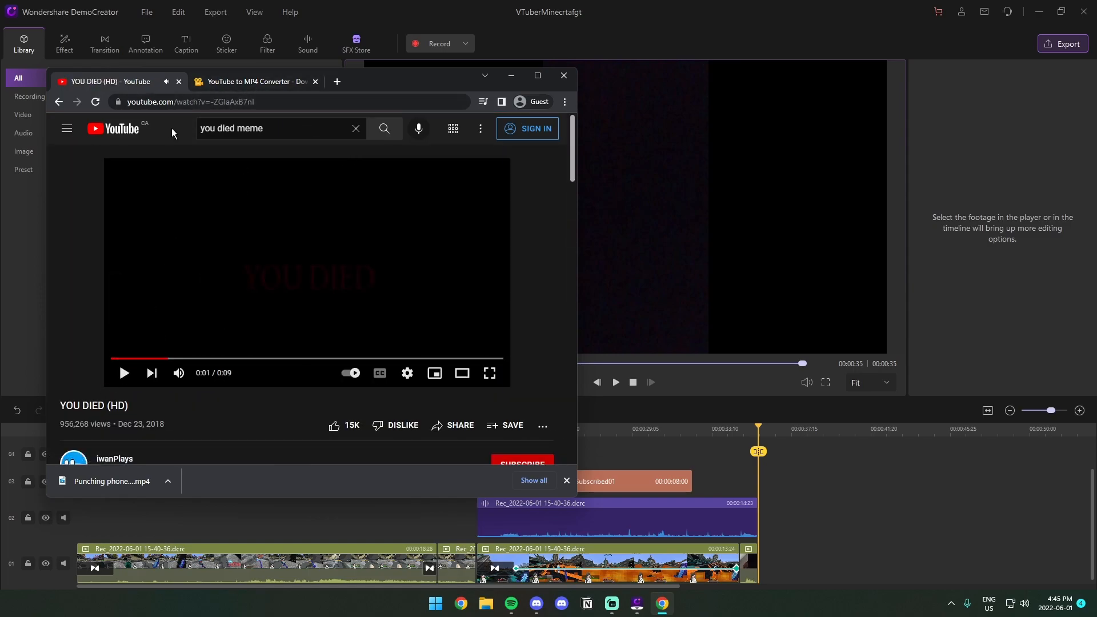
{"action": "left_click", "coordinate": [194, 102]}
{"action": "left_click", "coordinate": [240, 81]}
{"action": "left_click_drag", "start_coordinate": [284, 197], "coordinate": [104, 198]}
{"action": "type", "text": "https://www.youtube.com/watch?v=-ZGIaAxB7nI"}
{"action": "left_click", "coordinate": [312, 254]}
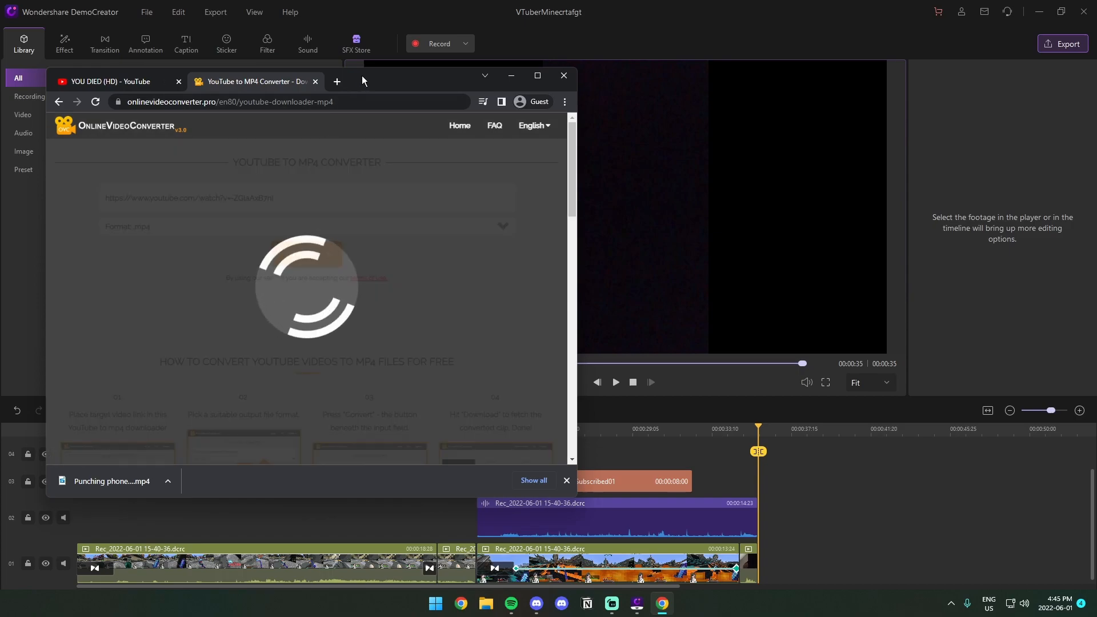
Step: Download the converted YOU DIED (HD) video as an mp4 and close the advertising tab
{"action": "left_click_drag", "start_coordinate": [358, 76], "coordinate": [432, 67]}
{"action": "left_click", "coordinate": [510, 354]}
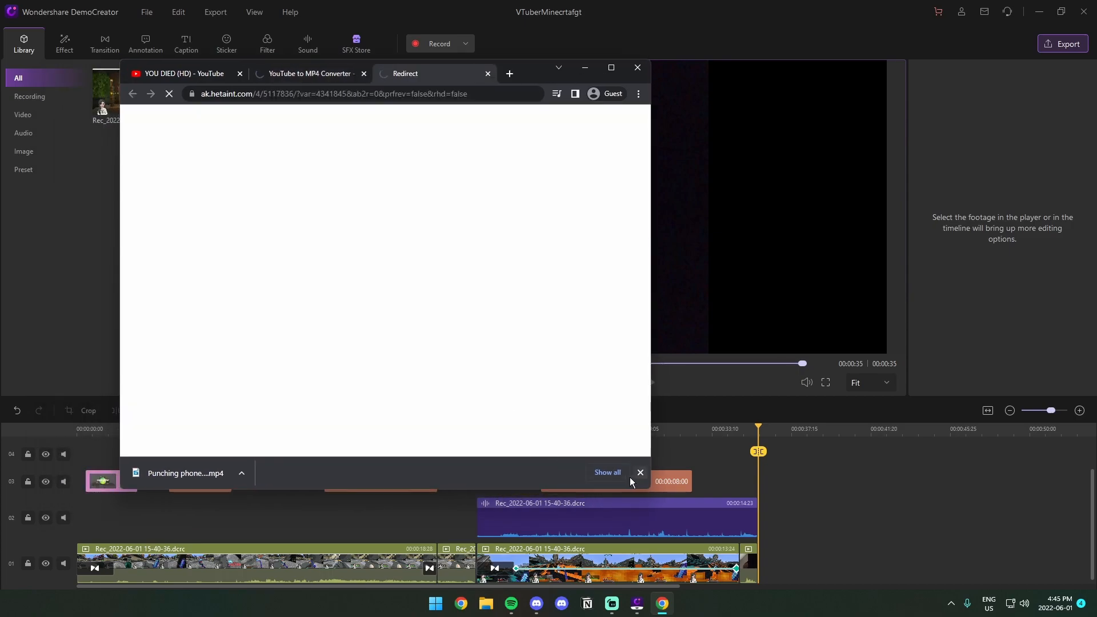
{"action": "left_click", "coordinate": [490, 74]}
Step: Import the downloaded YOU DIED (HD).mp4 into the DemoCreator library and place it at the end of the main video track
{"action": "left_click_drag", "start_coordinate": [493, 77], "coordinate": [798, 109]}
{"action": "left_click_drag", "start_coordinate": [484, 505], "coordinate": [208, 236]}
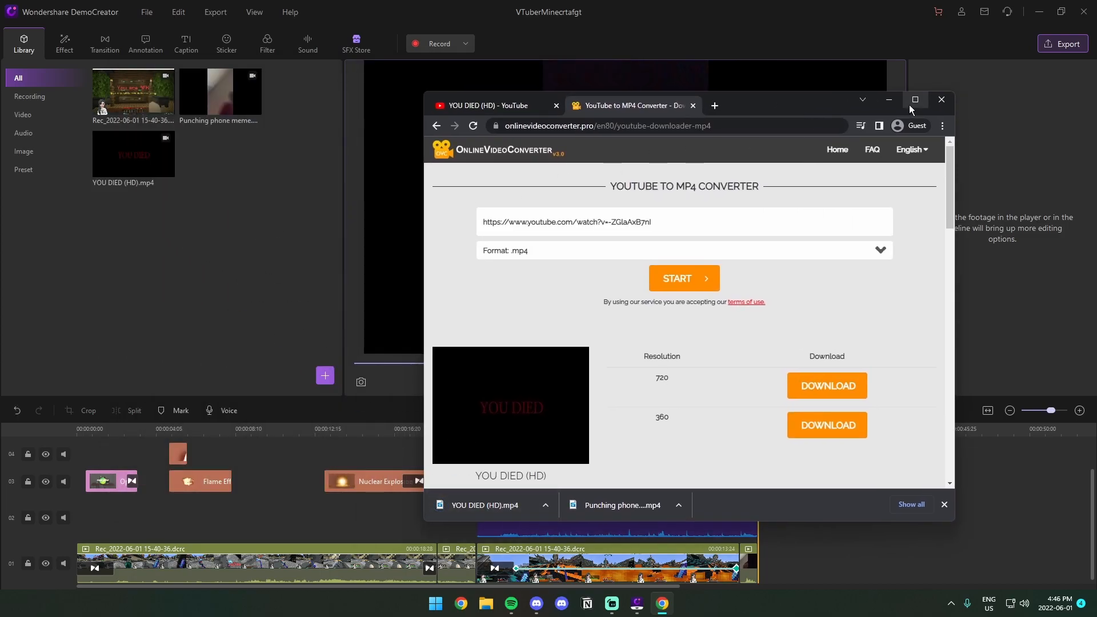
{"action": "left_click", "coordinate": [889, 100]}
{"action": "left_click_drag", "start_coordinate": [132, 156], "coordinate": [764, 560]}
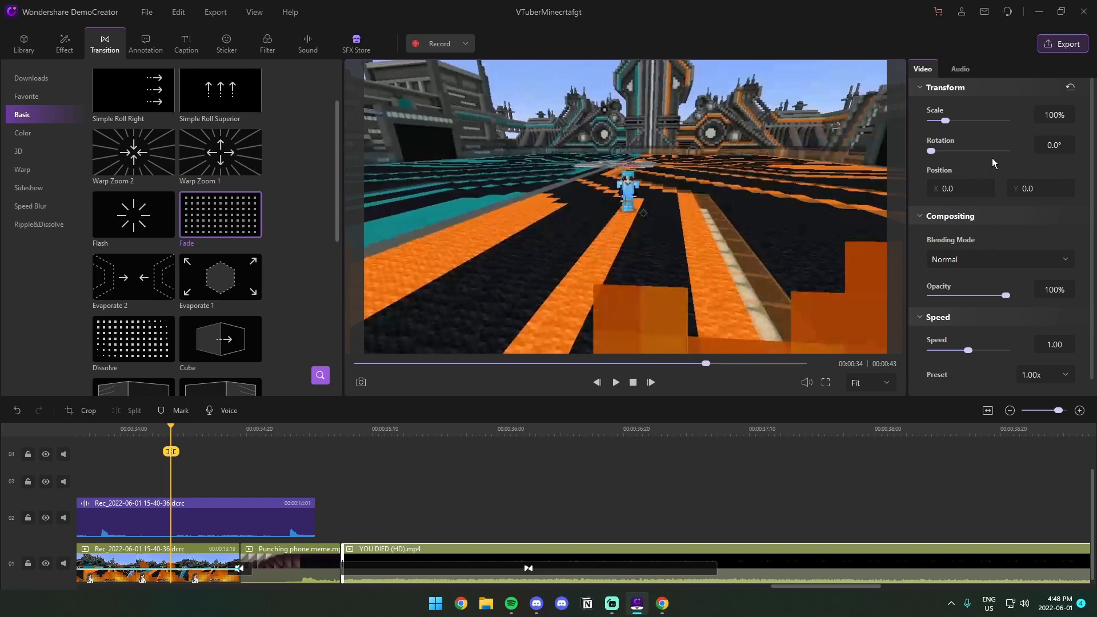
Step: Set the YOU DIED (HD) clip's audio volume to 55% and preview the ending
{"action": "left_click", "coordinate": [973, 69]}
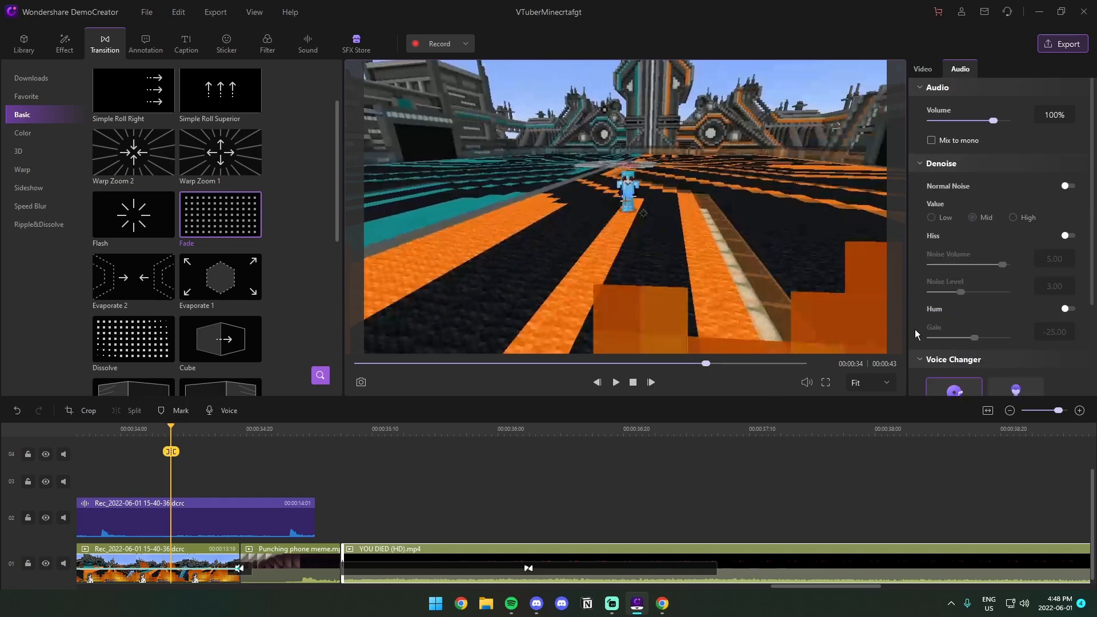
{"action": "left_click_drag", "start_coordinate": [992, 121], "coordinate": [964, 125]}
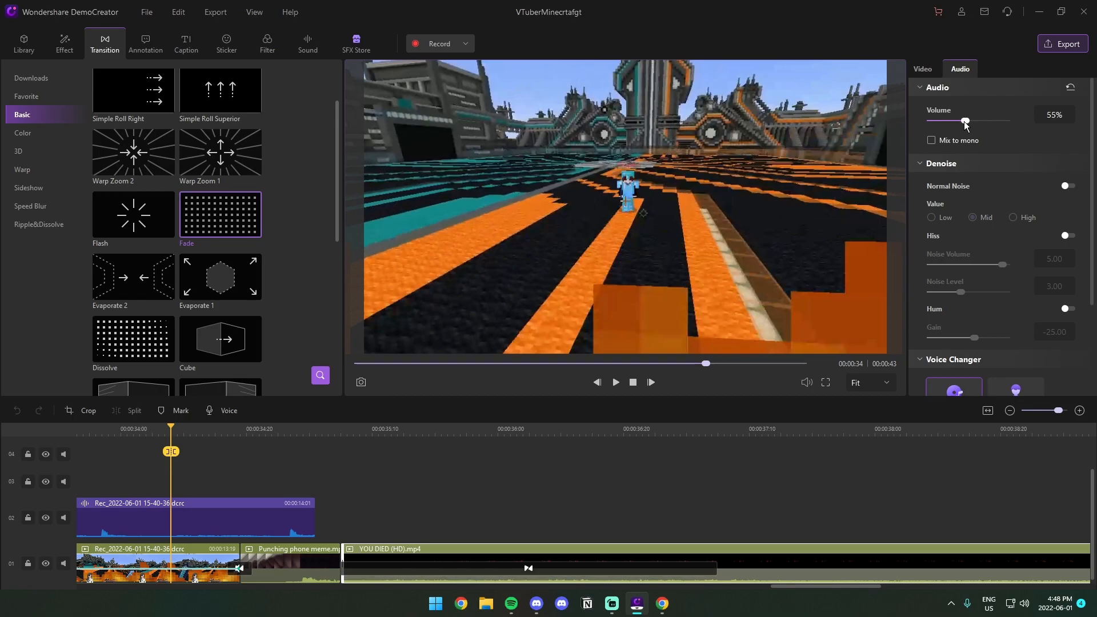
{"action": "left_click_drag", "start_coordinate": [203, 429], "coordinate": [173, 429]}
{"action": "key", "text": "space"}
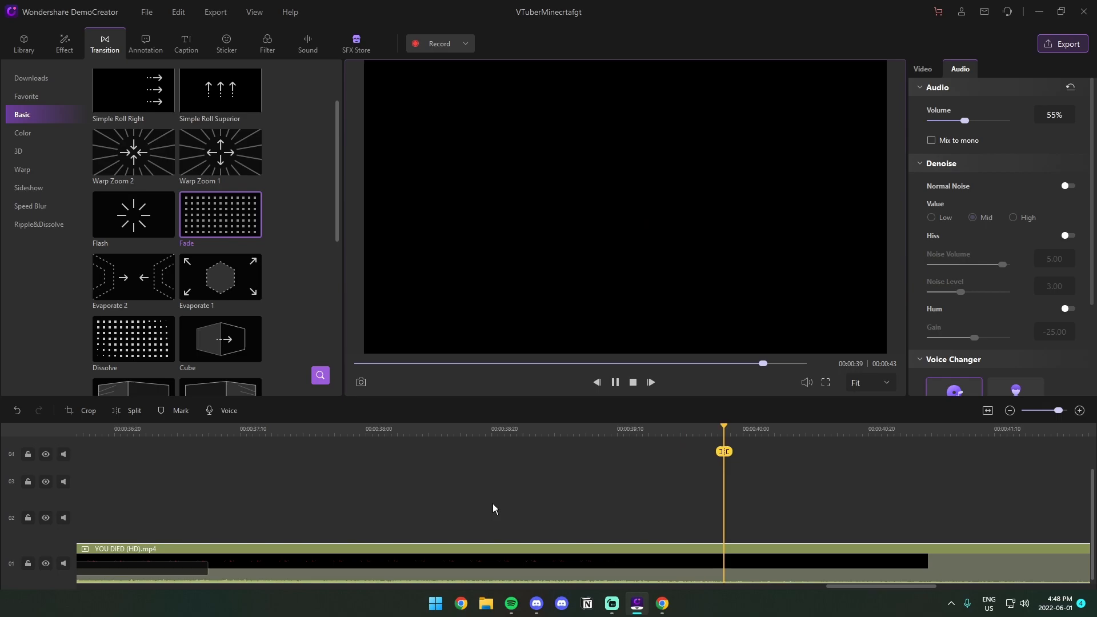
{"action": "left_click", "coordinate": [574, 509]}
{"action": "left_click", "coordinate": [1010, 411]}
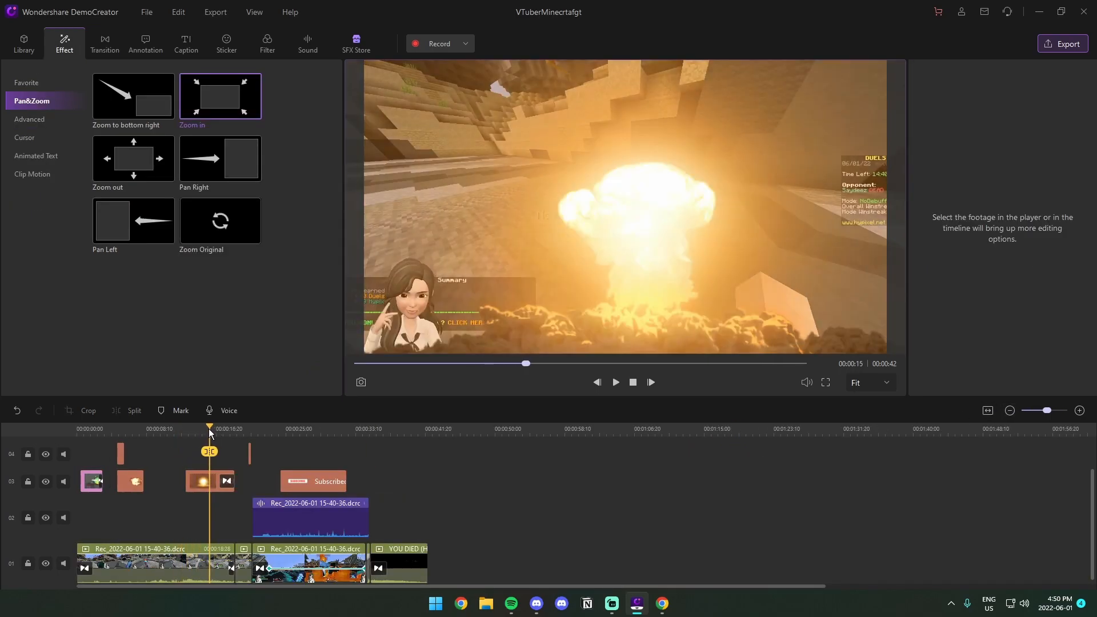
Step: Review the edited timeline, return to its start, and listen to the Do track in the music library
{"action": "left_click_drag", "start_coordinate": [208, 428], "coordinate": [409, 453]}
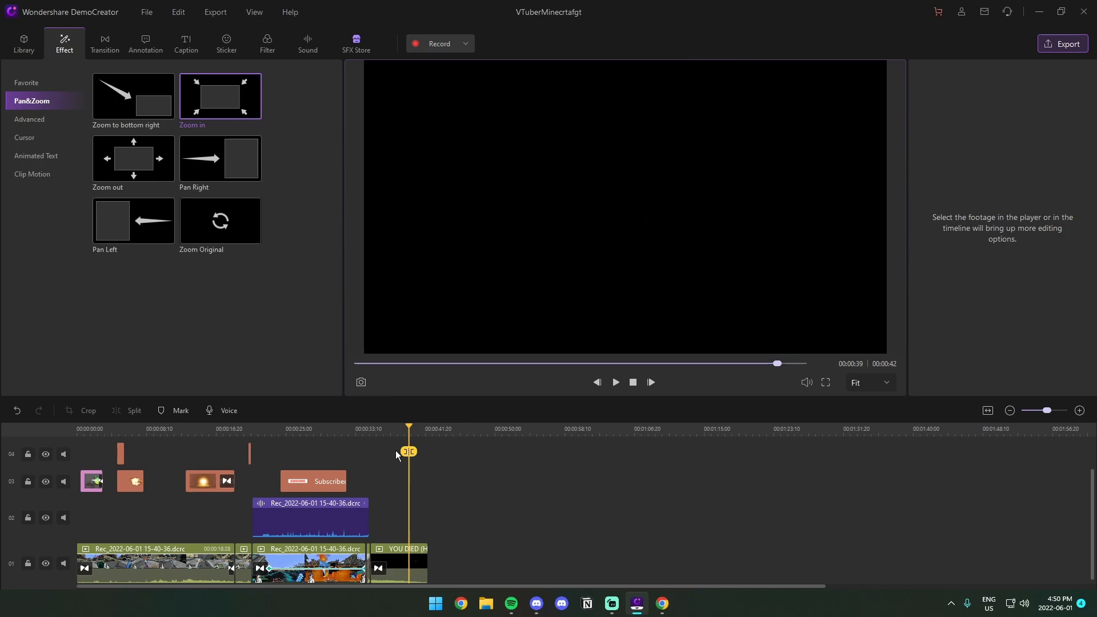
{"action": "left_click_drag", "start_coordinate": [413, 434], "coordinate": [77, 437]}
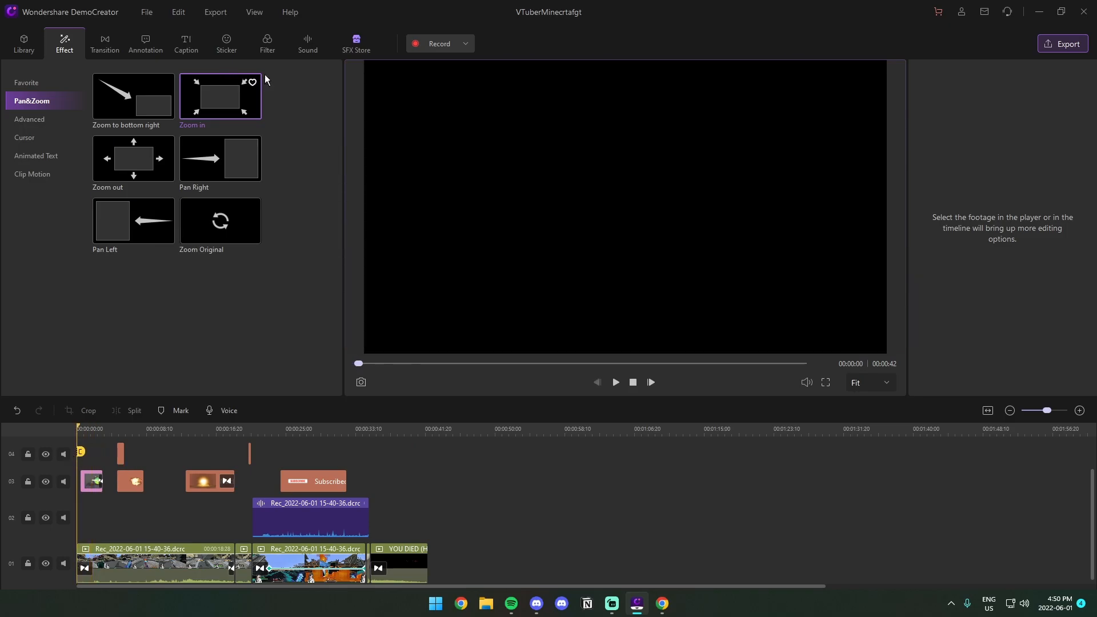
{"action": "left_click", "coordinate": [307, 52]}
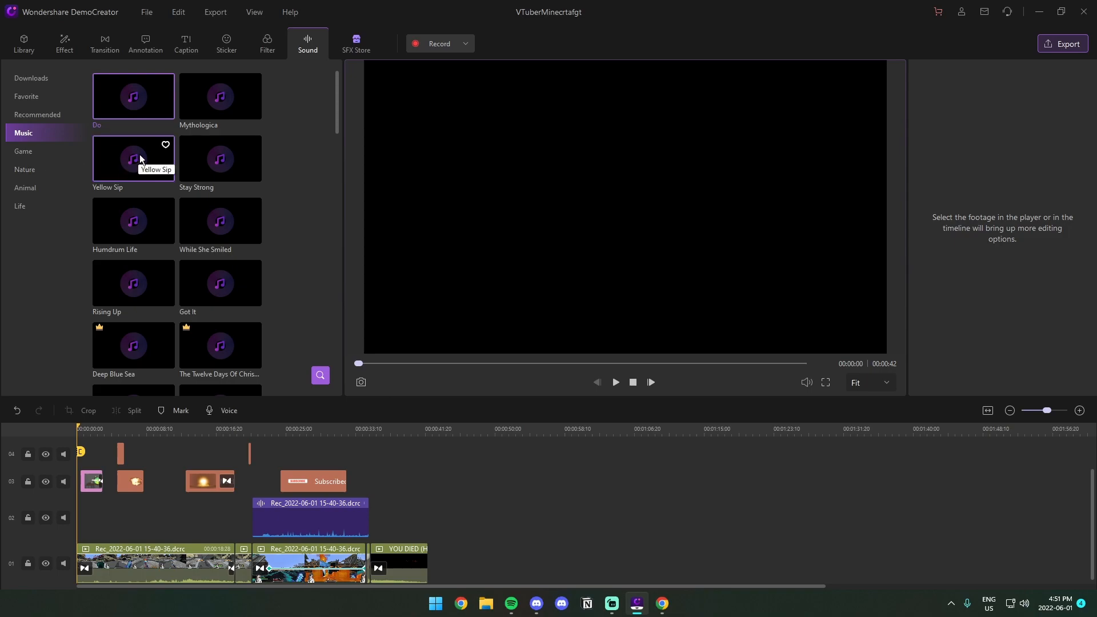
{"action": "double_click", "coordinate": [134, 97]}
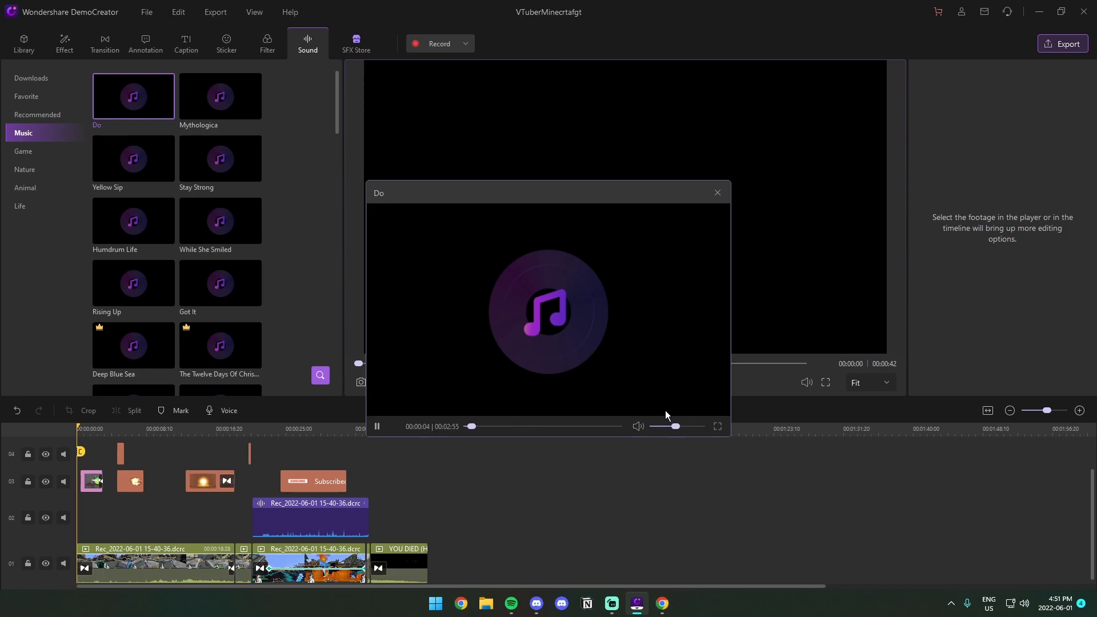
{"action": "left_click", "coordinate": [717, 192]}
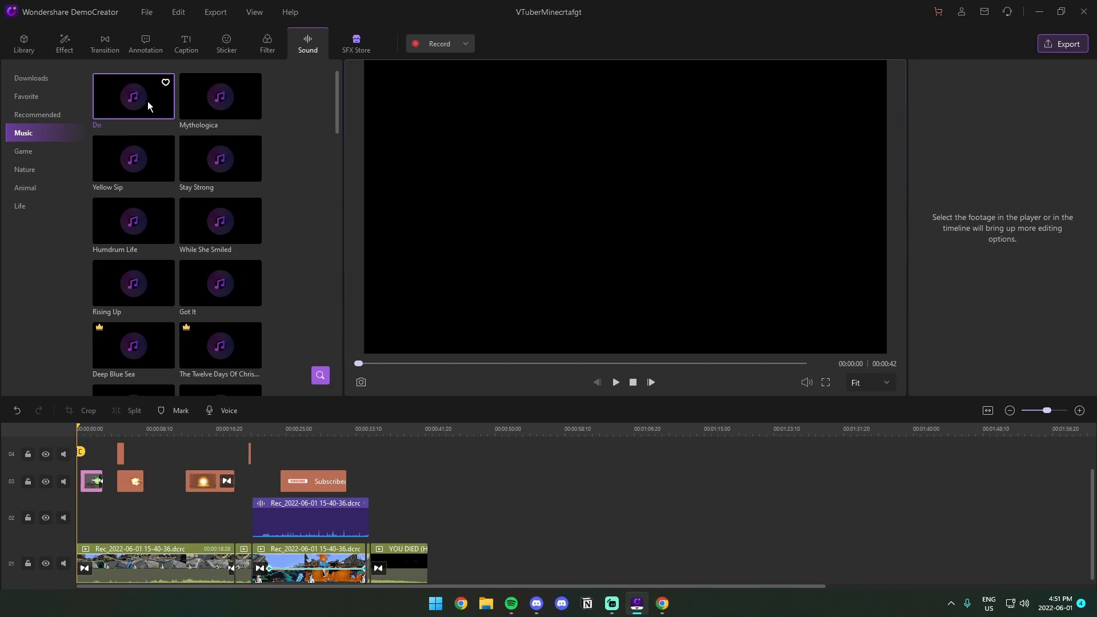
Step: Add the Do music on a new track at the timeline's start and enlarge the timeline area to show all tracks
{"action": "left_click_drag", "start_coordinate": [147, 101], "coordinate": [147, 493]}
{"action": "scroll", "coordinate": [514, 507], "scroll_direction": "down", "scroll_amount": 1}
{"action": "scroll", "coordinate": [540, 509], "scroll_direction": "up", "scroll_amount": 1}
{"action": "scroll", "coordinate": [399, 486], "scroll_direction": "down", "scroll_amount": 1}
{"action": "scroll", "coordinate": [291, 465], "scroll_direction": "up", "scroll_amount": 1}
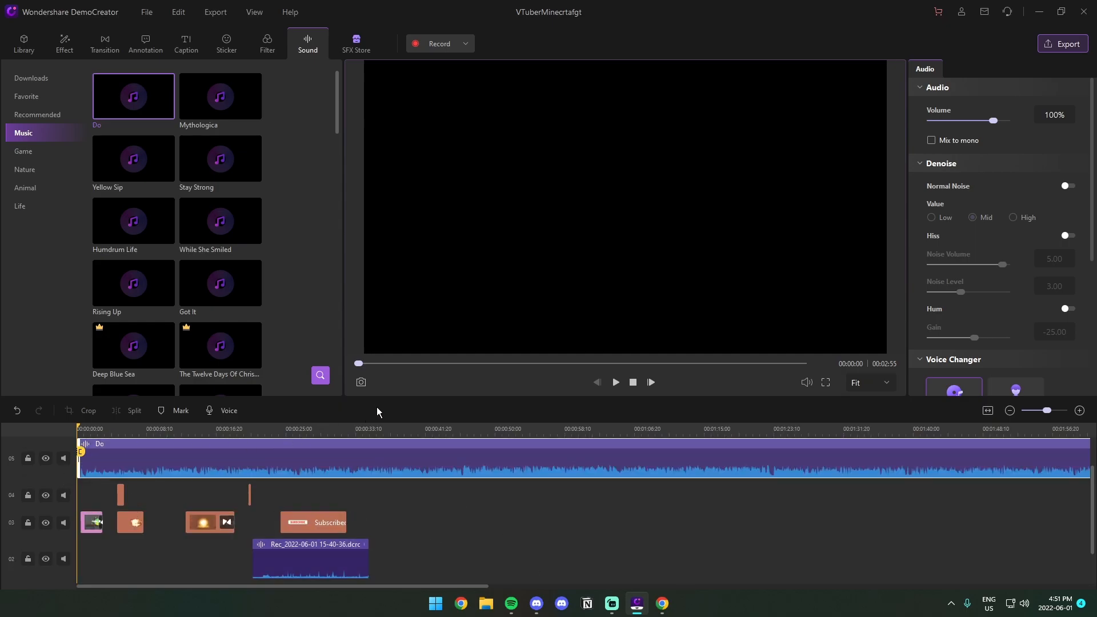
{"action": "left_click_drag", "start_coordinate": [383, 395], "coordinate": [384, 313]}
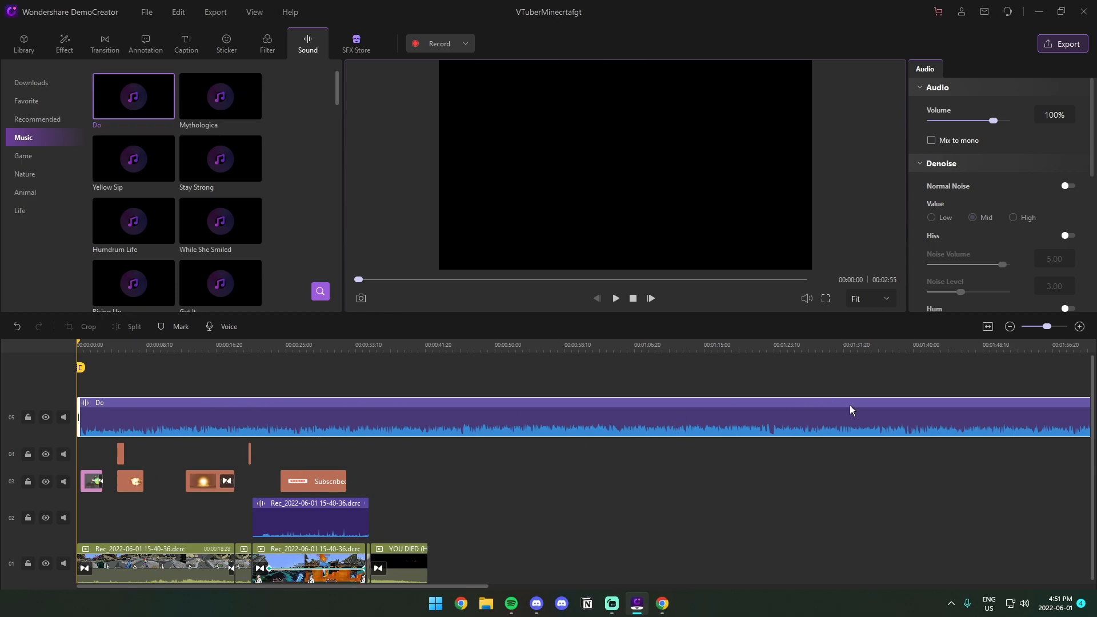
Step: Trim the Do music to about 34 seconds, ending with the gameplay, and preview the transition into the closing clips
{"action": "left_click", "coordinate": [988, 325]}
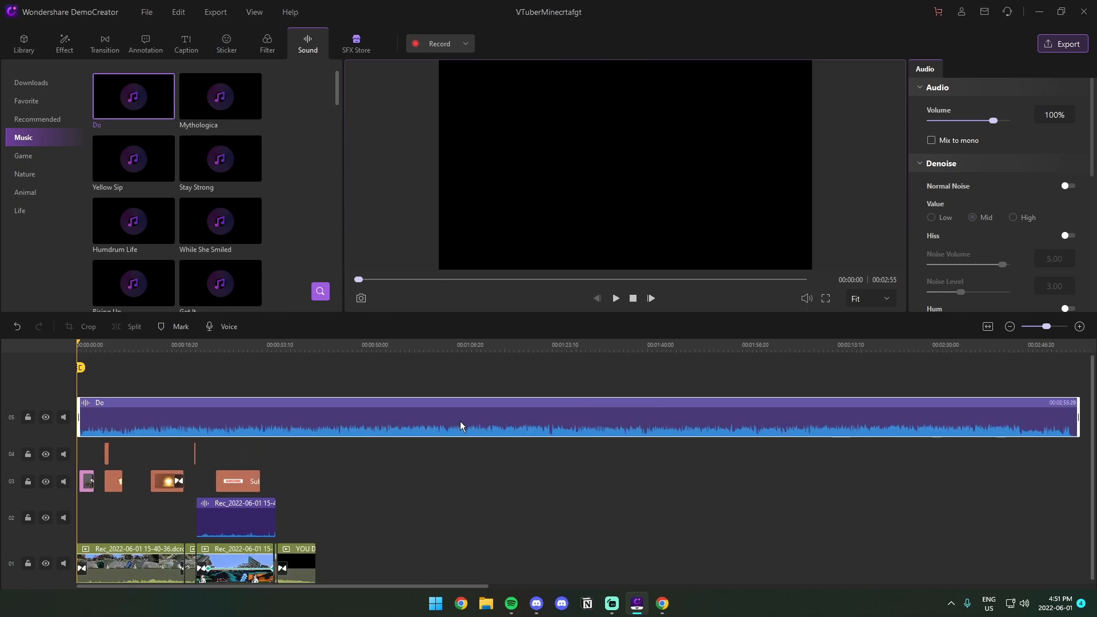
{"action": "left_click_drag", "start_coordinate": [1079, 416], "coordinate": [249, 457]}
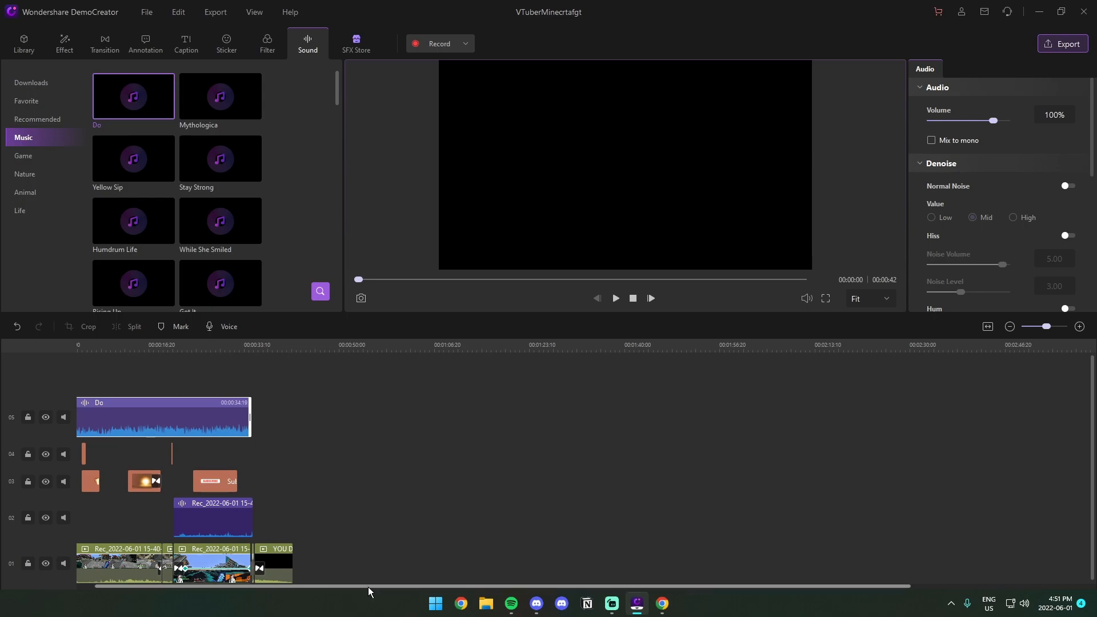
{"action": "left_click_drag", "start_coordinate": [368, 587], "coordinate": [220, 588]}
{"action": "left_click", "coordinate": [278, 344]}
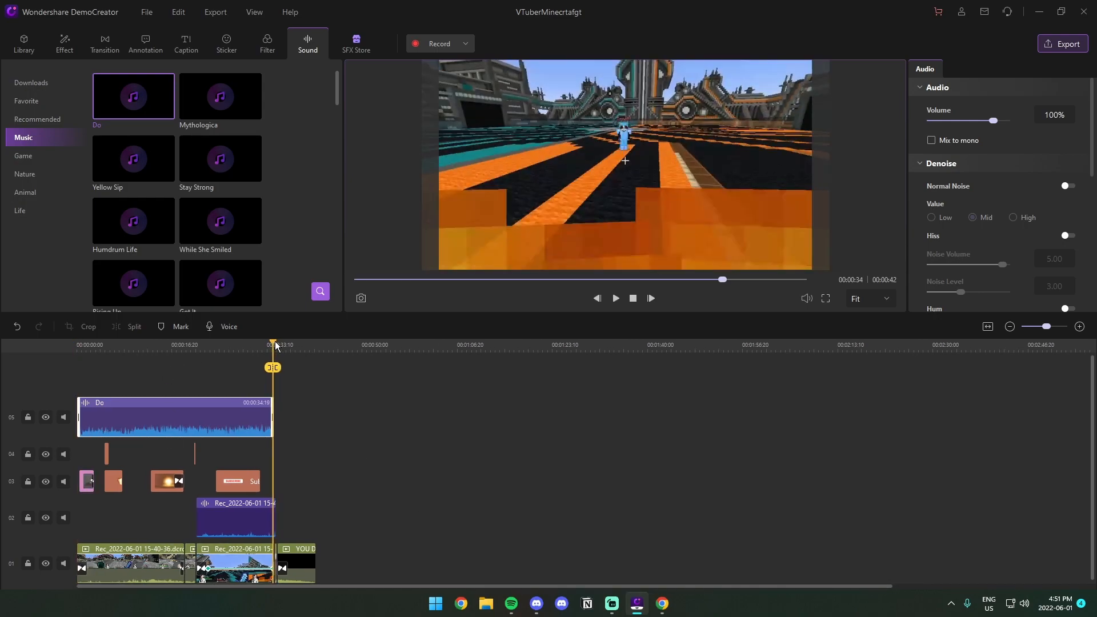
{"action": "key", "text": "space"}
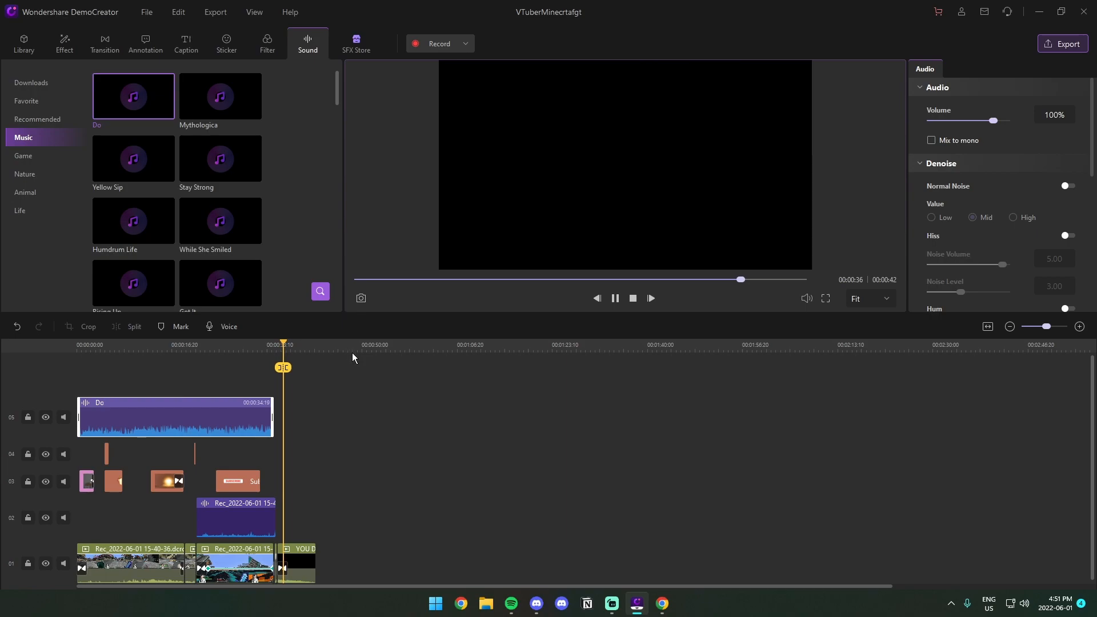
{"action": "key", "text": "space"}
Step: Preview the opening title and gameplay with the Do music from the timeline's start
{"action": "left_click_drag", "start_coordinate": [286, 344], "coordinate": [8, 347]}
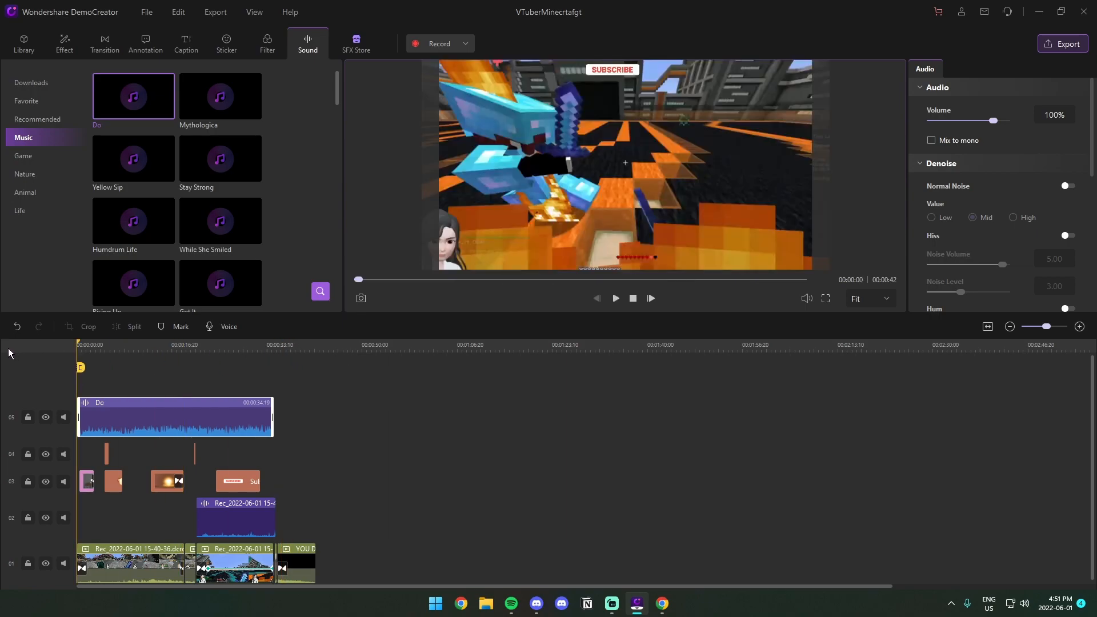
{"action": "key", "text": "space"}
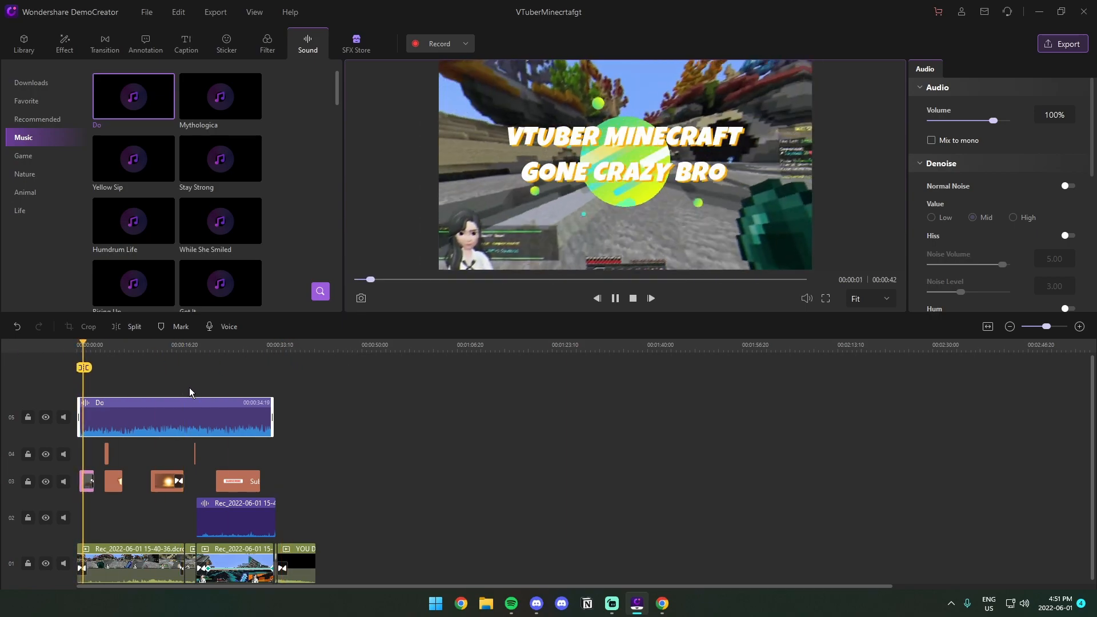
{"action": "key", "text": "space"}
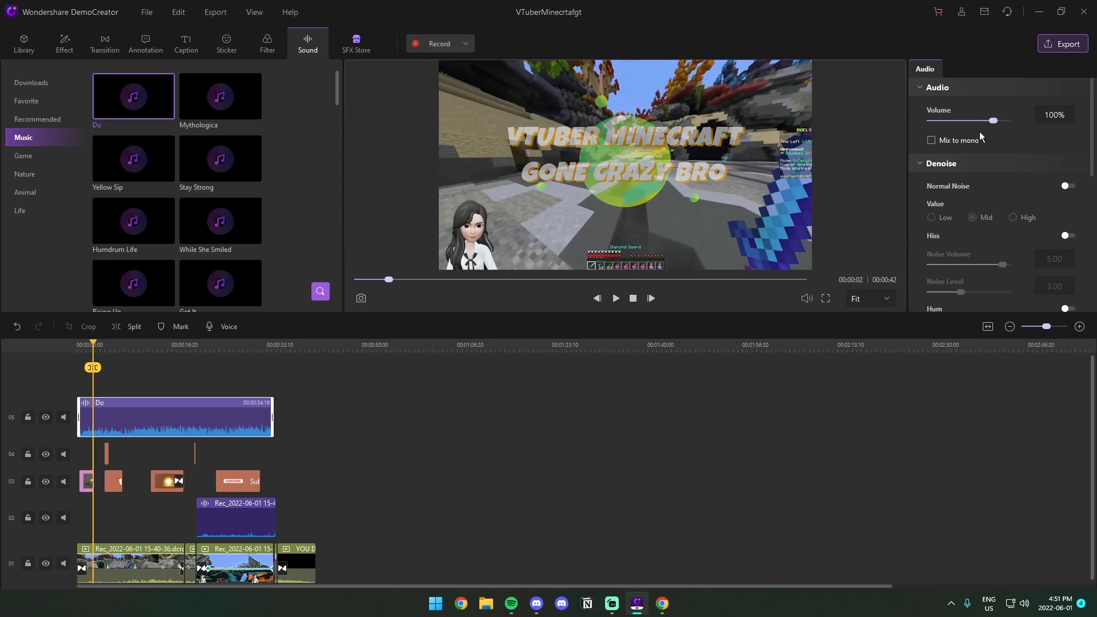
Step: Try the Do music at 78% volume and preview the opening and the nuclear explosion
{"action": "mouse_move", "coordinate": [992, 120]}
{"action": "left_mouse_down"}
{"action": "mouse_move", "coordinate": [964, 120]}
{"action": "mouse_move", "coordinate": [981, 121]}
{"action": "left_mouse_up"}
{"action": "left_click_drag", "start_coordinate": [97, 350], "coordinate": [78, 349]}
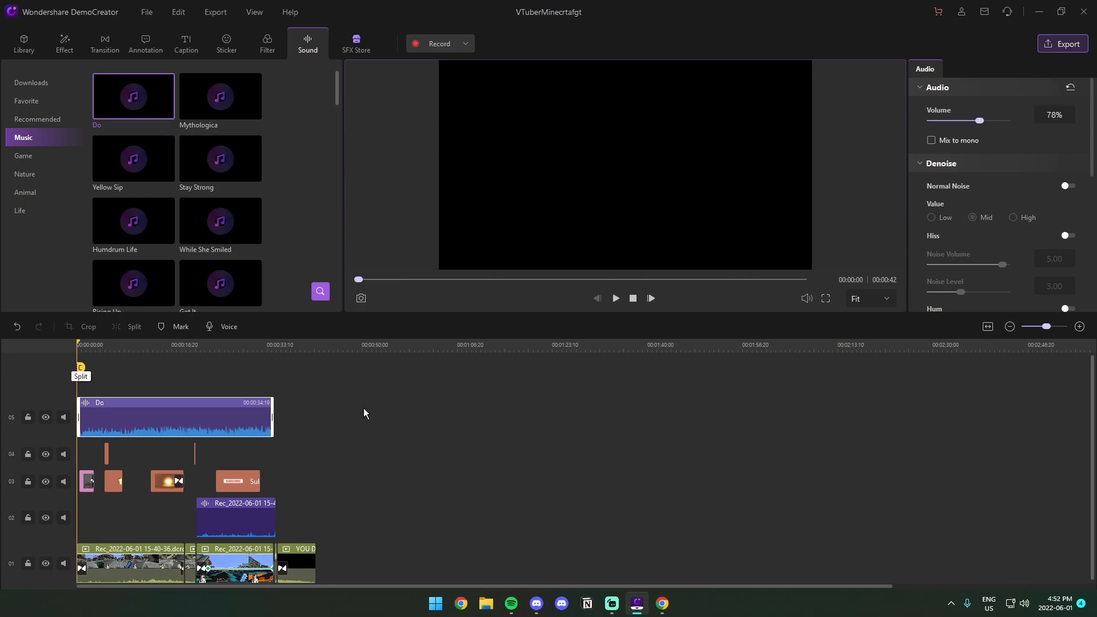
{"action": "key", "text": "space"}
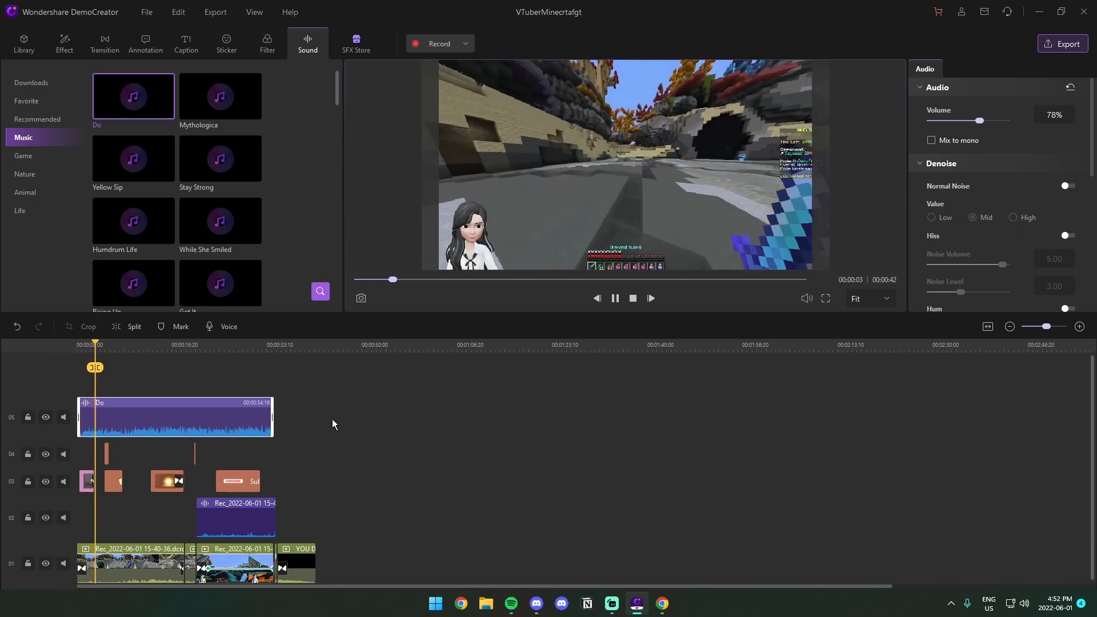
{"action": "key", "text": "space"}
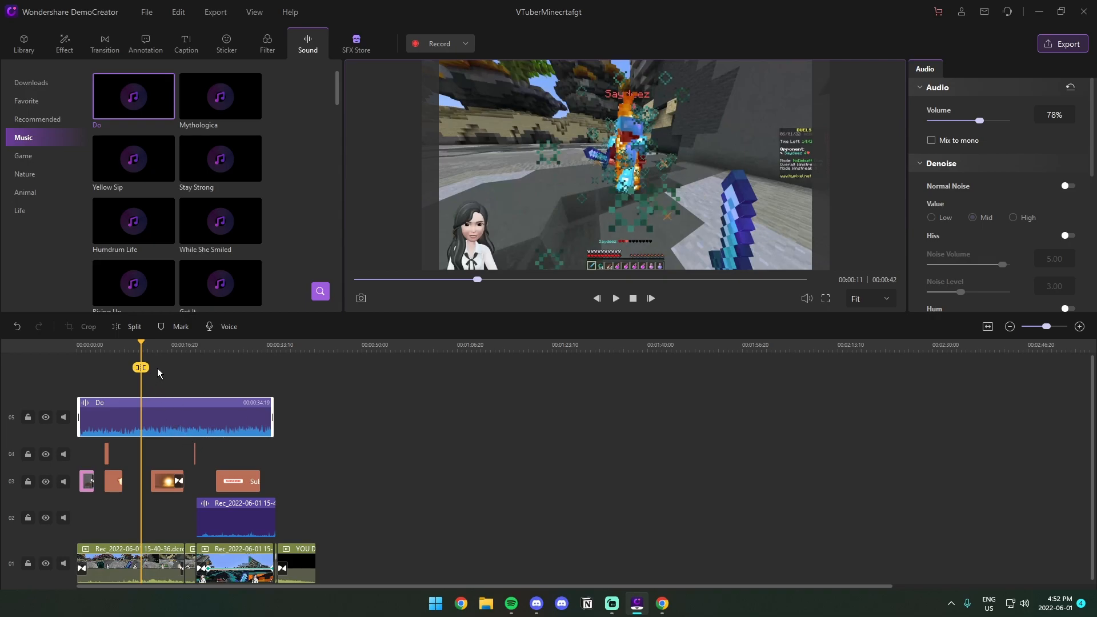
{"action": "left_click", "coordinate": [161, 351]}
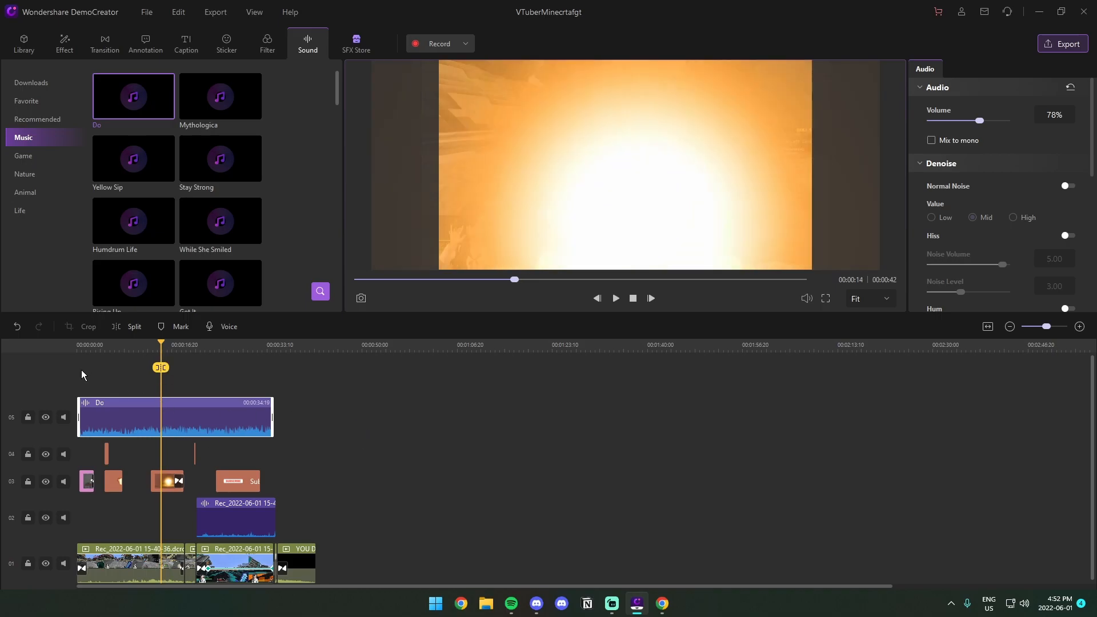
{"action": "key", "text": "space"}
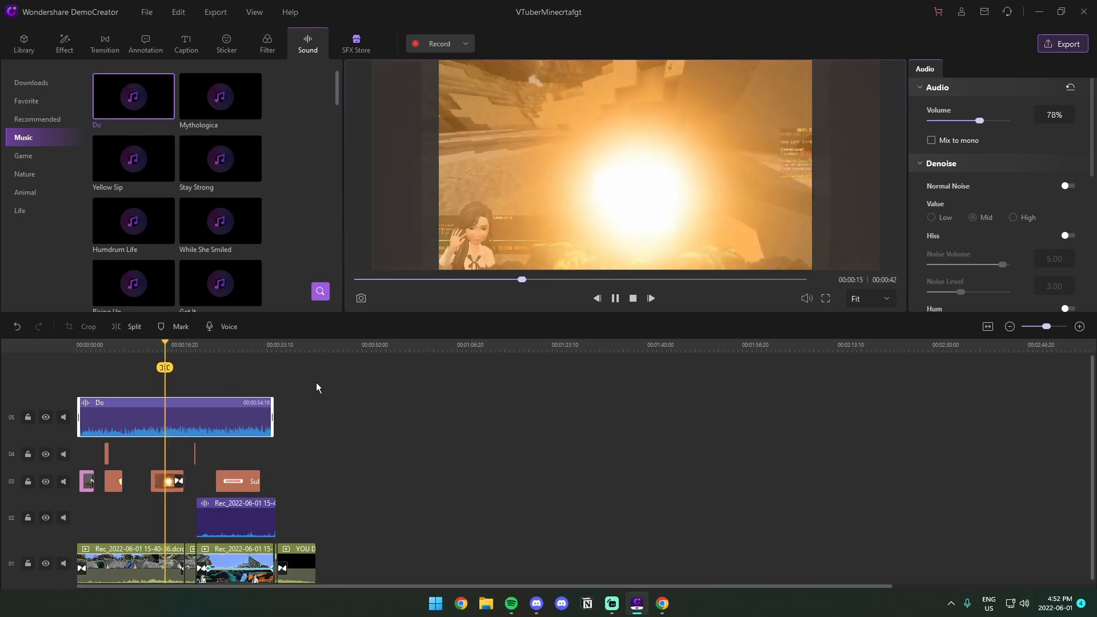
{"action": "key", "text": "space"}
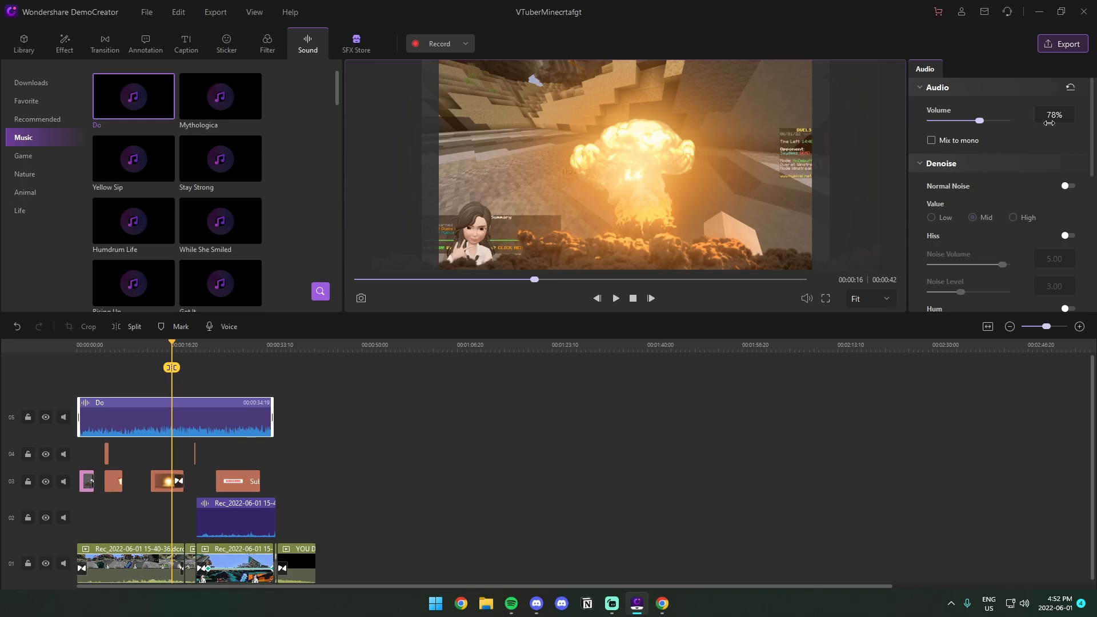
Step: Set the Do music's volume to 50% and replay the nuclear explosion section
{"action": "left_click_drag", "start_coordinate": [975, 121], "coordinate": [961, 120]}
{"action": "left_click_drag", "start_coordinate": [170, 339], "coordinate": [152, 342]}
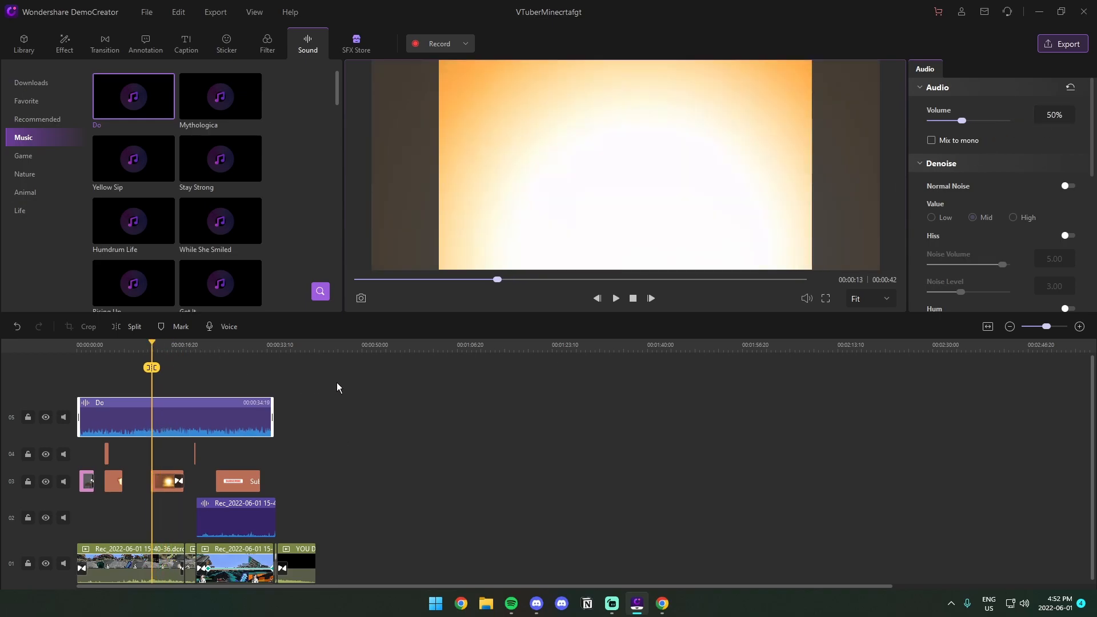
{"action": "key", "text": "space"}
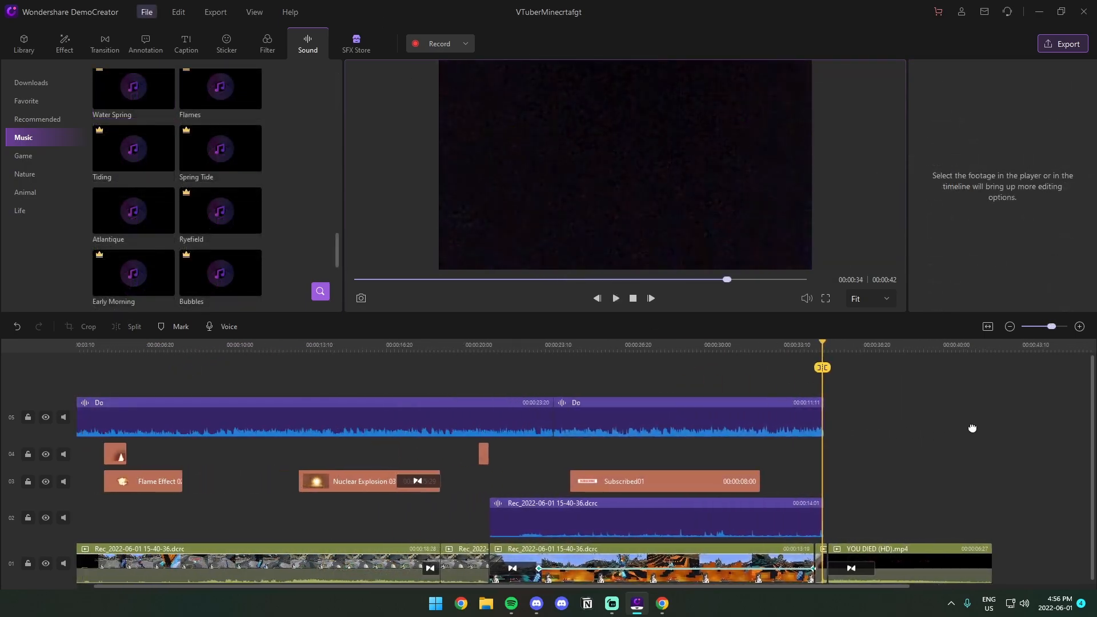
Step: Add the Laser game sound on a new track at about 5 seconds, matching the red laser beam
{"action": "scroll", "coordinate": [434, 367], "scroll_direction": "left", "scroll_amount": 3}
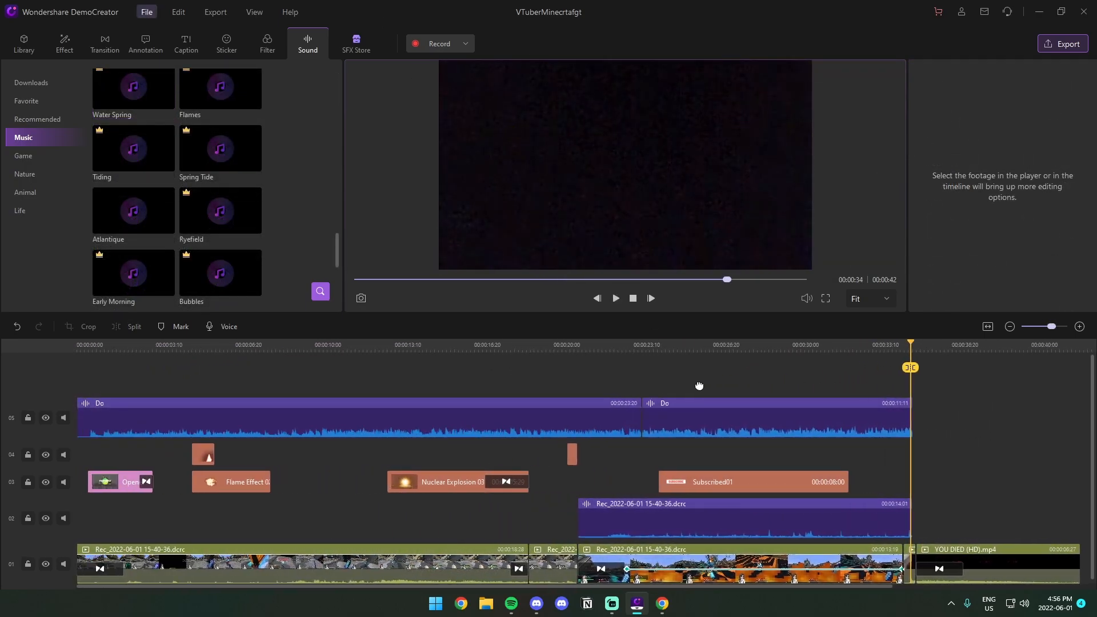
{"action": "scroll", "coordinate": [500, 380], "scroll_direction": "right", "scroll_amount": 5}
{"action": "scroll", "coordinate": [851, 406], "scroll_direction": "left", "scroll_amount": 5}
{"action": "left_click", "coordinate": [109, 346]}
{"action": "left_click_drag", "start_coordinate": [110, 367], "coordinate": [200, 393]}
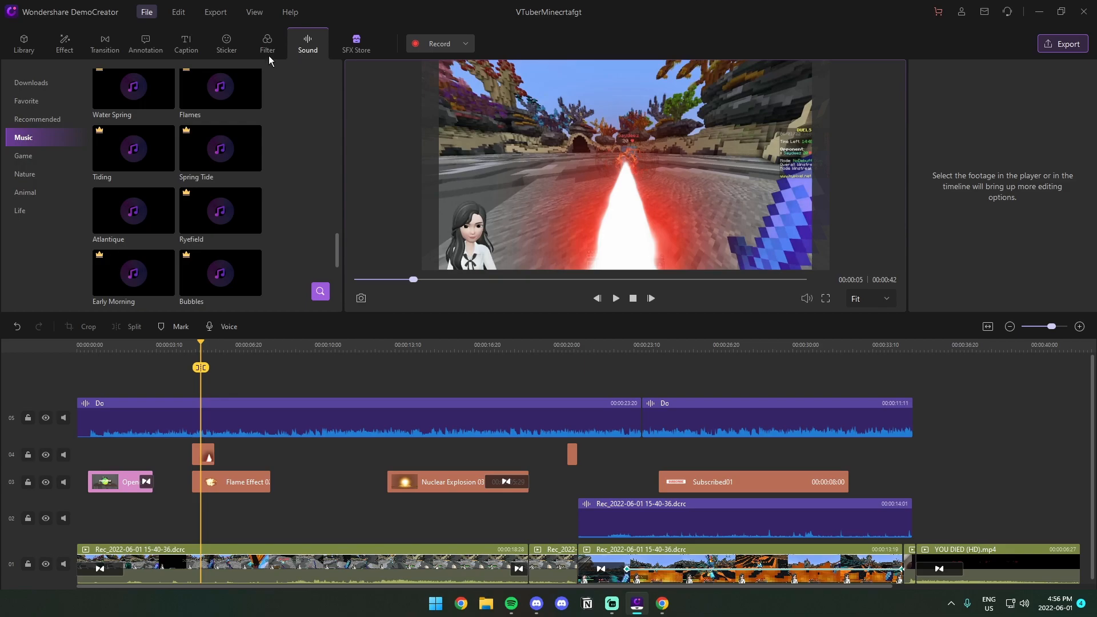
{"action": "left_click", "coordinate": [23, 158]}
{"action": "left_click_drag", "start_coordinate": [129, 205], "coordinate": [195, 477]}
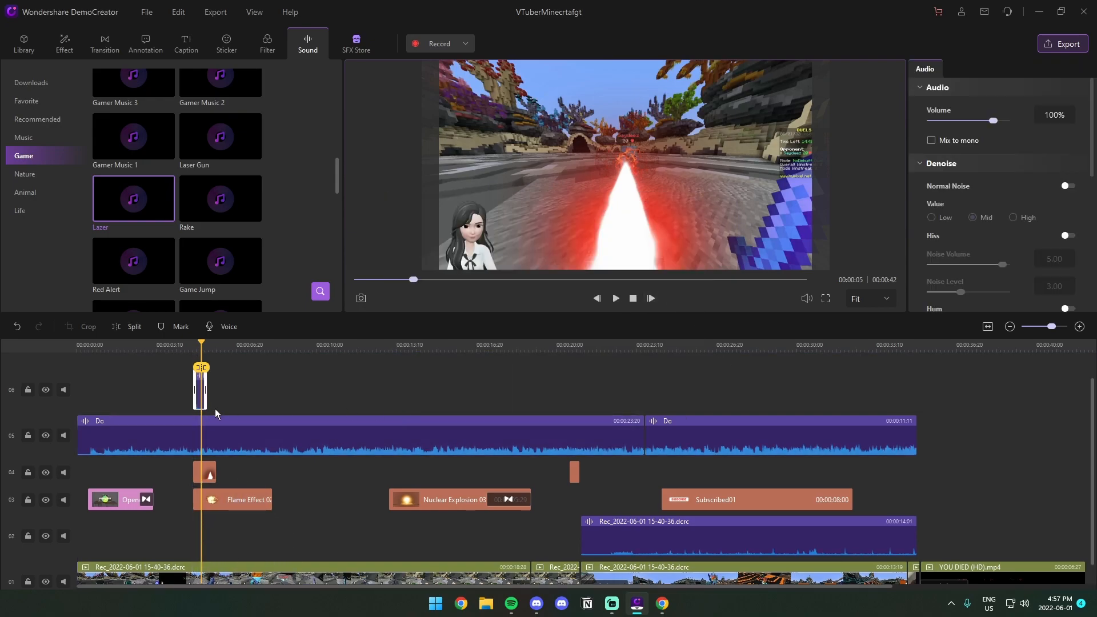
Step: Try slowing the Lazer sound to 0.15 speed, with its start lined up with the Laser Effects sticker
{"action": "scroll", "coordinate": [205, 379], "scroll_direction": "down", "scroll_amount": 1}
{"action": "scroll", "coordinate": [211, 387], "scroll_direction": "up", "scroll_amount": 2}
{"action": "left_click_drag", "start_coordinate": [200, 346], "coordinate": [195, 346]}
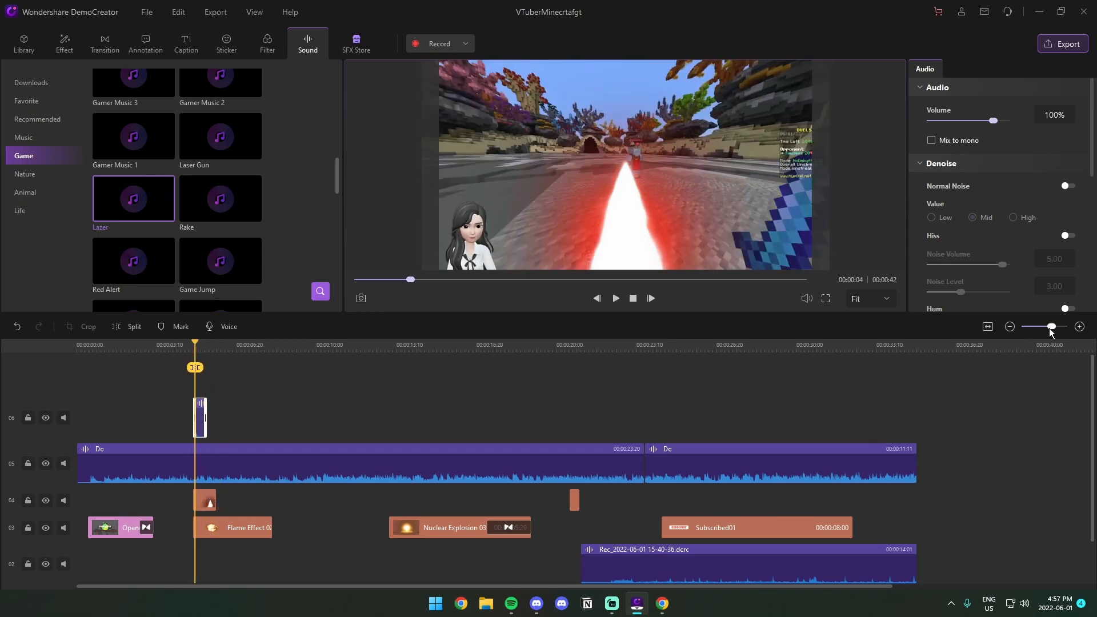
{"action": "left_click", "coordinate": [1078, 326]}
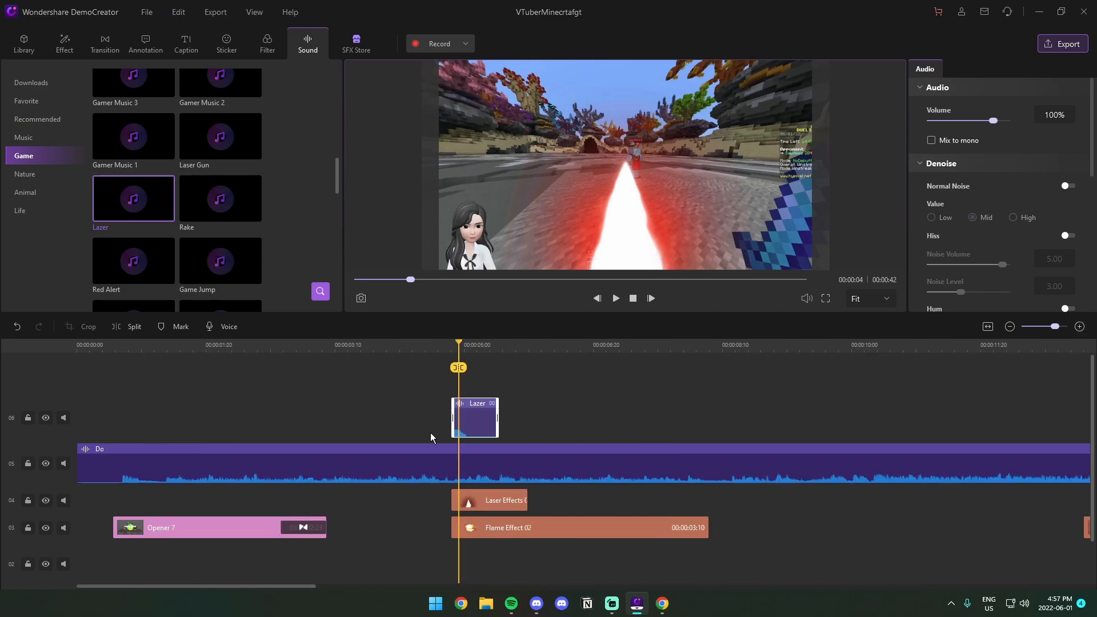
{"action": "left_click_drag", "start_coordinate": [483, 425], "coordinate": [472, 426]}
{"action": "left_click", "coordinate": [451, 345]}
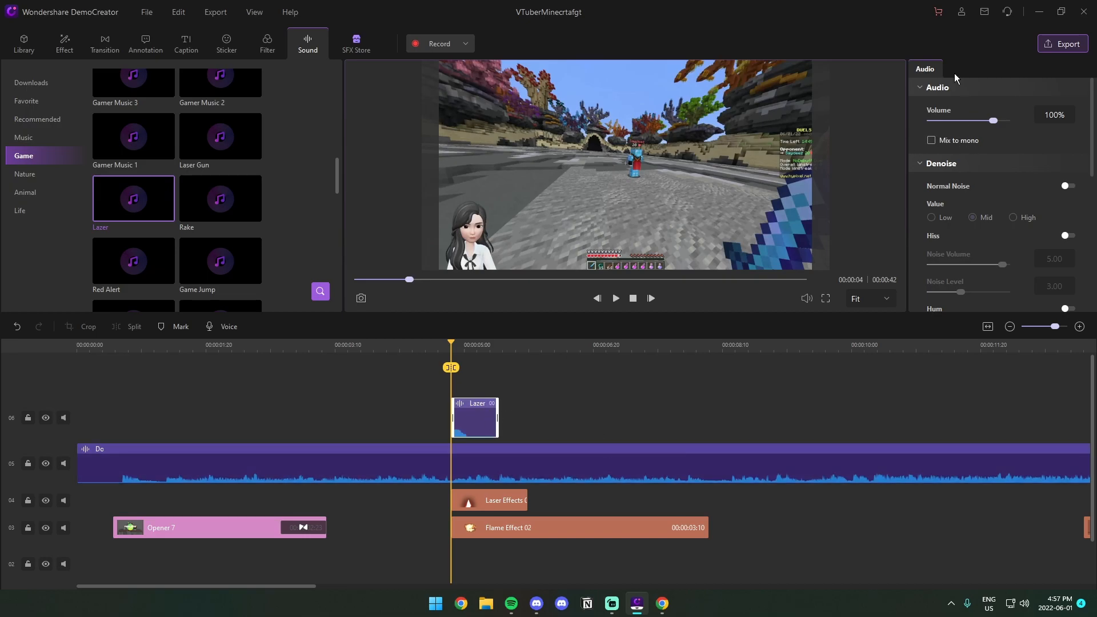
{"action": "scroll", "coordinate": [993, 214], "scroll_direction": "down", "scroll_amount": 2}
{"action": "scroll", "coordinate": [992, 214], "scroll_direction": "down", "scroll_amount": 6}
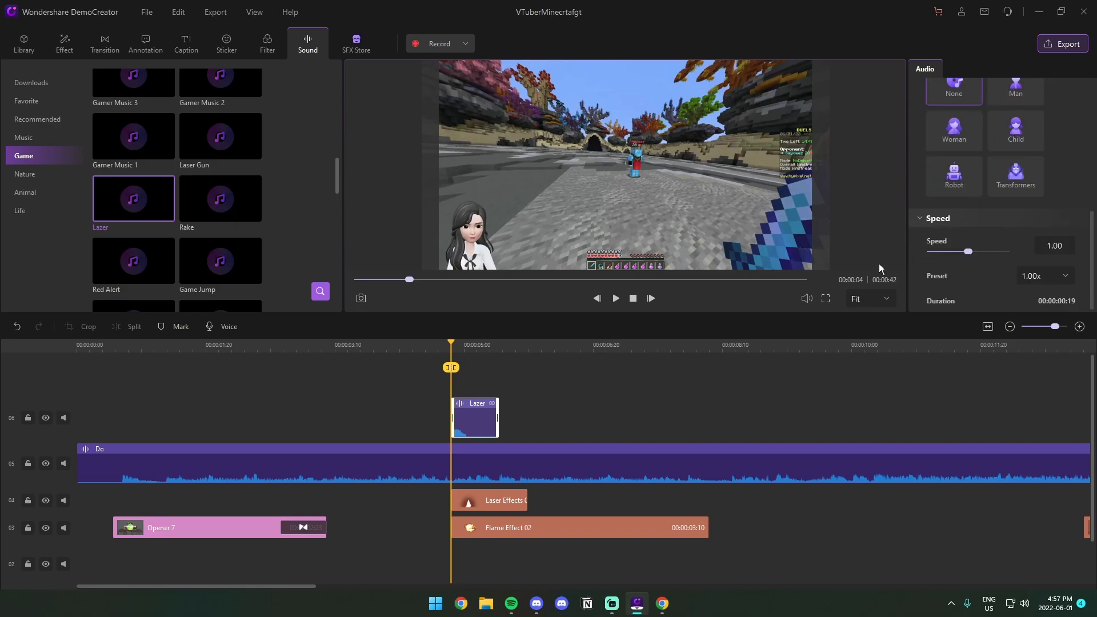
{"action": "left_click_drag", "start_coordinate": [968, 255], "coordinate": [936, 251]}
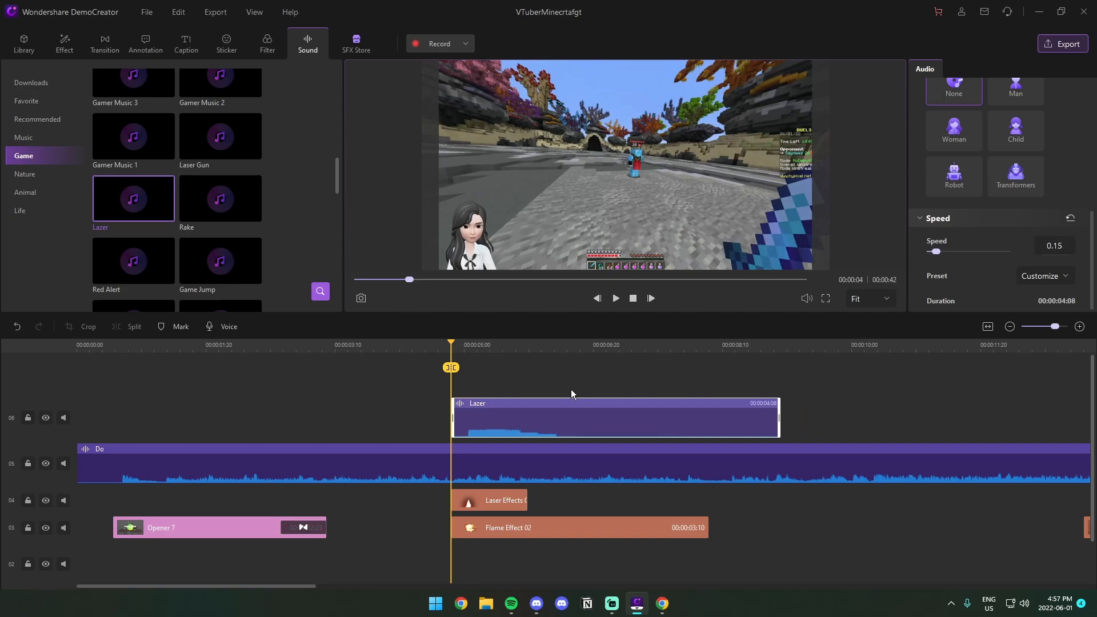
Step: Try shifting the Lazer sound slightly ahead of the Laser Effects sticker and replay the beam section
{"action": "mouse_move", "coordinate": [571, 431]}
{"action": "left_mouse_down"}
{"action": "mouse_move", "coordinate": [580, 427]}
{"action": "mouse_move", "coordinate": [569, 429]}
{"action": "left_mouse_up"}
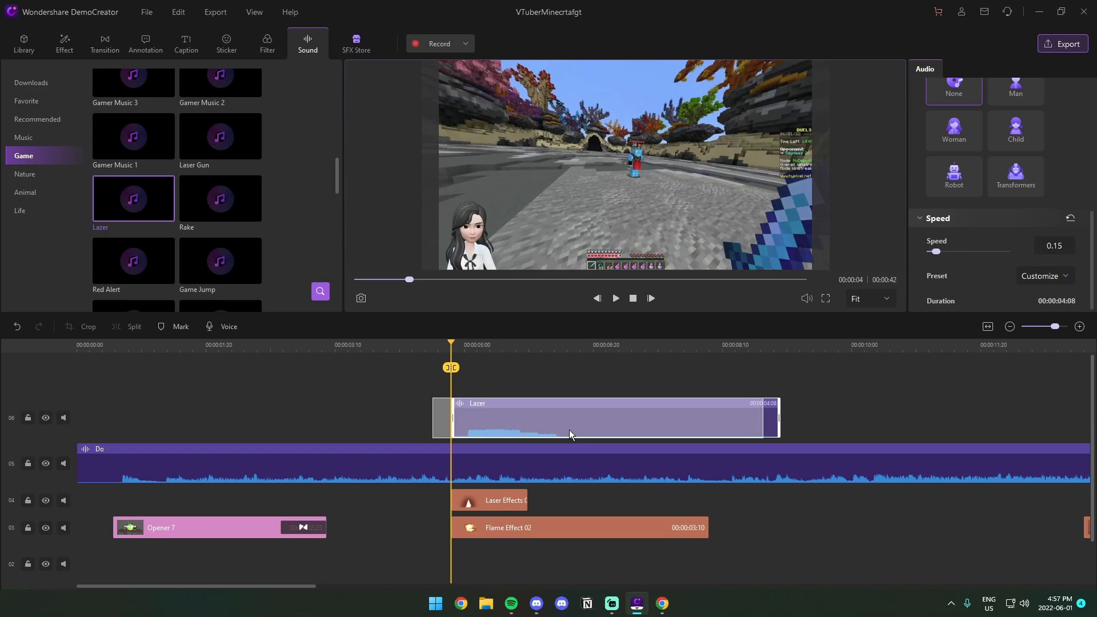
{"action": "left_click", "coordinate": [489, 379]}
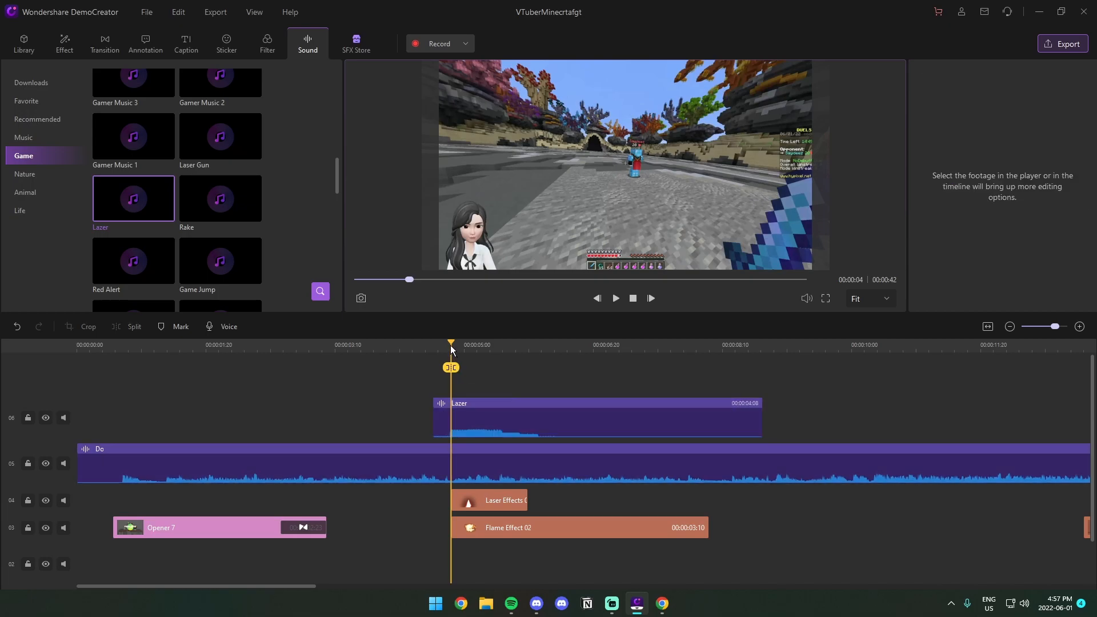
{"action": "left_click_drag", "start_coordinate": [451, 345], "coordinate": [398, 344]}
{"action": "key", "text": "space"}
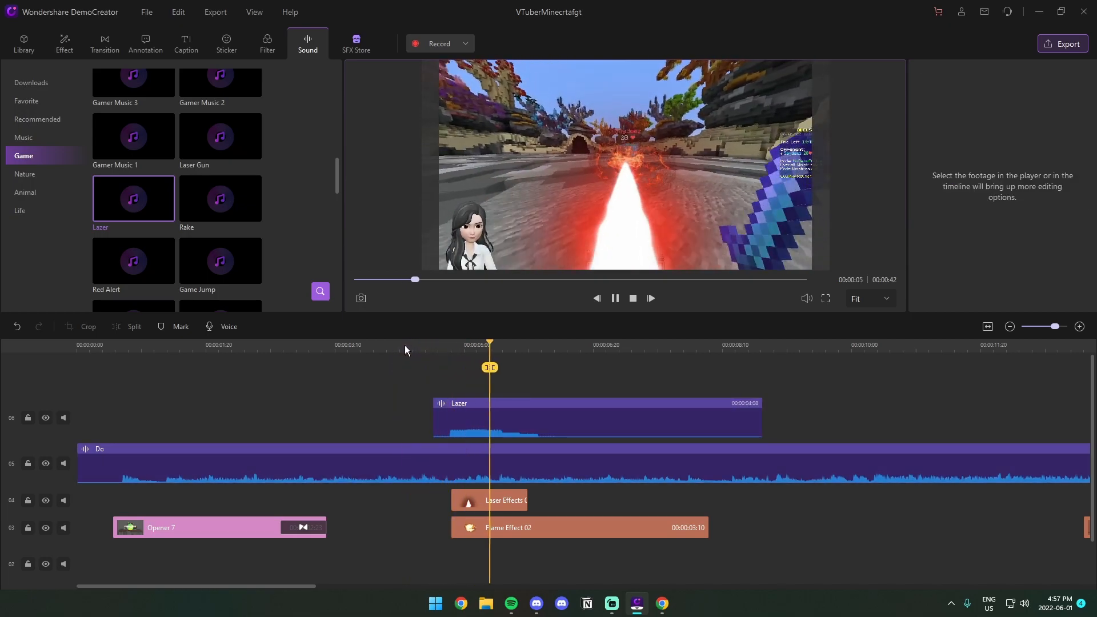
{"action": "left_click_drag", "start_coordinate": [463, 354], "coordinate": [470, 358]}
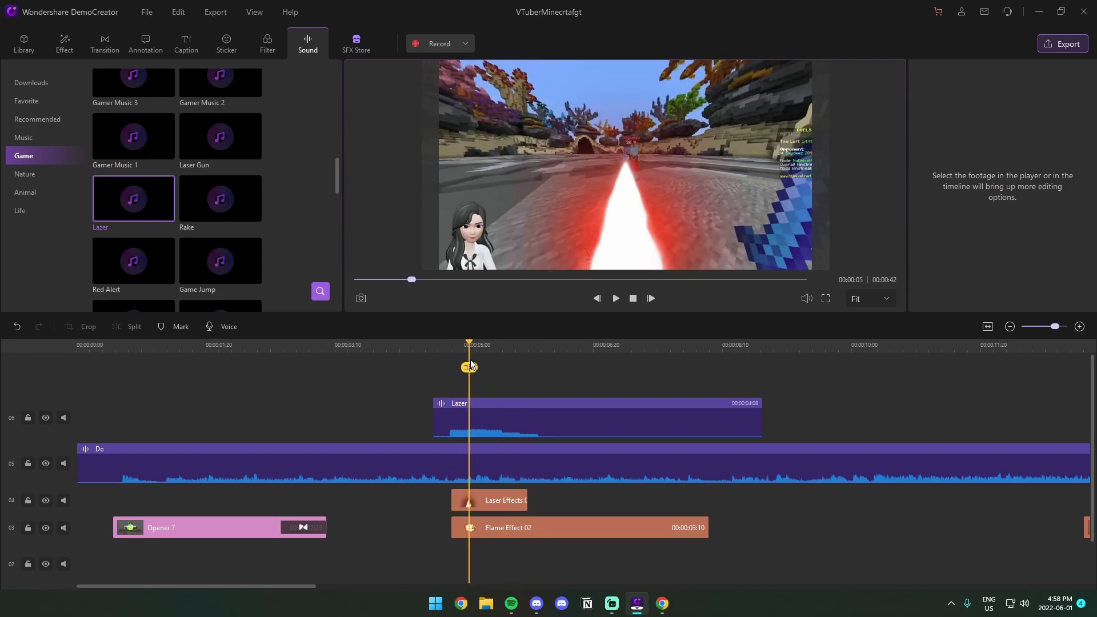
Step: Realign the Lazer sound with the start of the Laser Effects sticker, set its speed to 0.20 and replay the section
{"action": "left_click", "coordinate": [495, 435]}
{"action": "left_click_drag", "start_coordinate": [505, 436], "coordinate": [508, 438]}
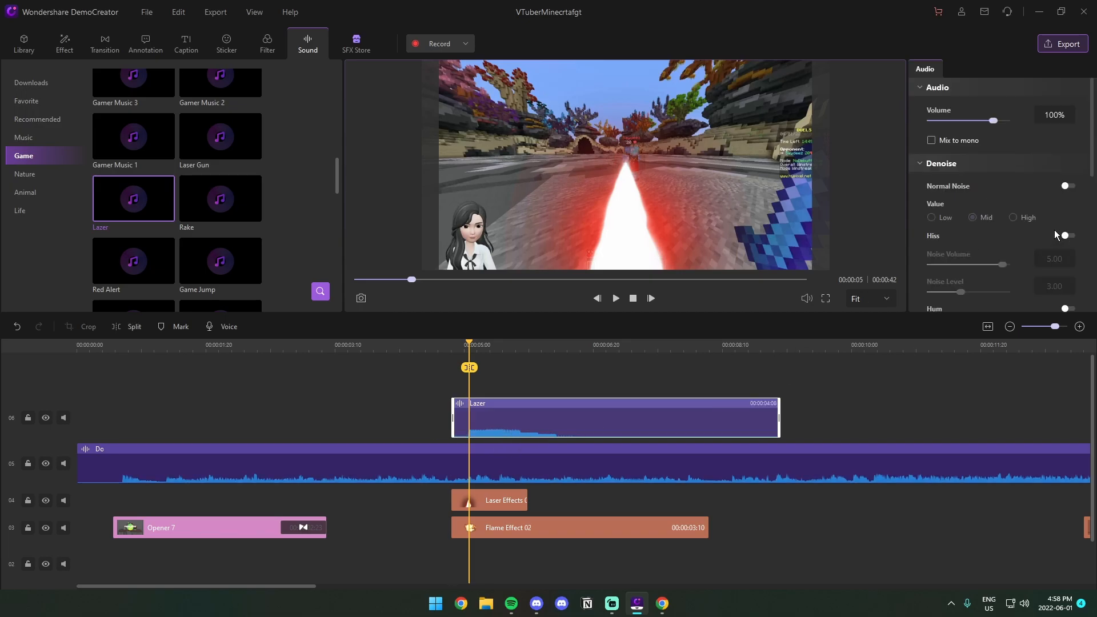
{"action": "scroll", "coordinate": [1056, 233], "scroll_direction": "down", "scroll_amount": 5}
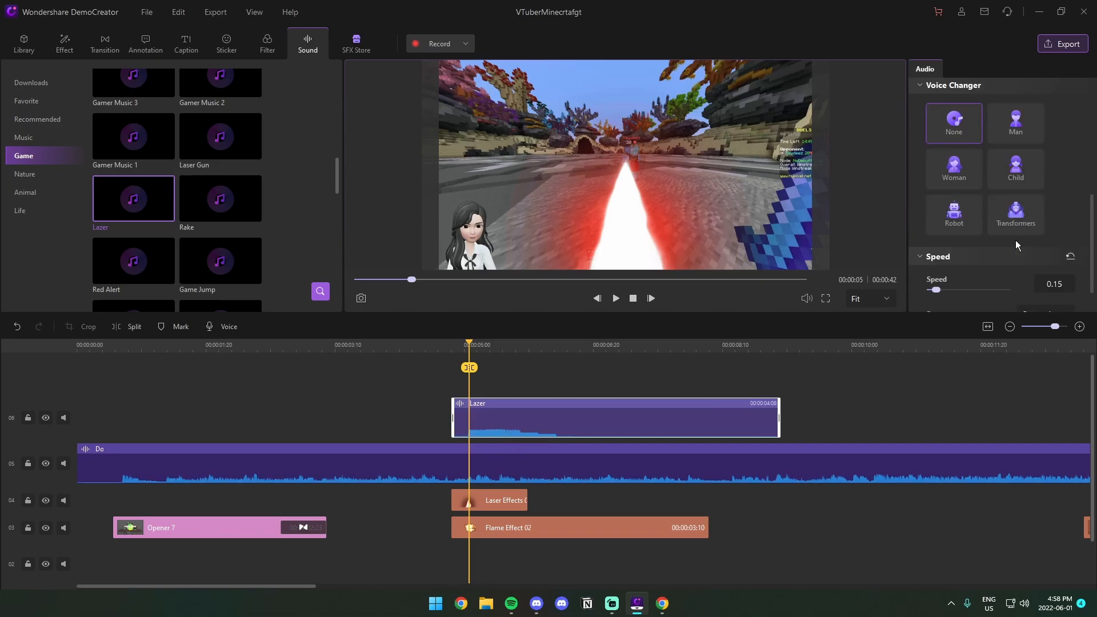
{"action": "left_click_drag", "start_coordinate": [1049, 288], "coordinate": [1054, 288]}
{"action": "mouse_move", "coordinate": [519, 431]}
{"action": "left_mouse_down"}
{"action": "mouse_move", "coordinate": [531, 432]}
{"action": "mouse_move", "coordinate": [516, 427]}
{"action": "left_mouse_up"}
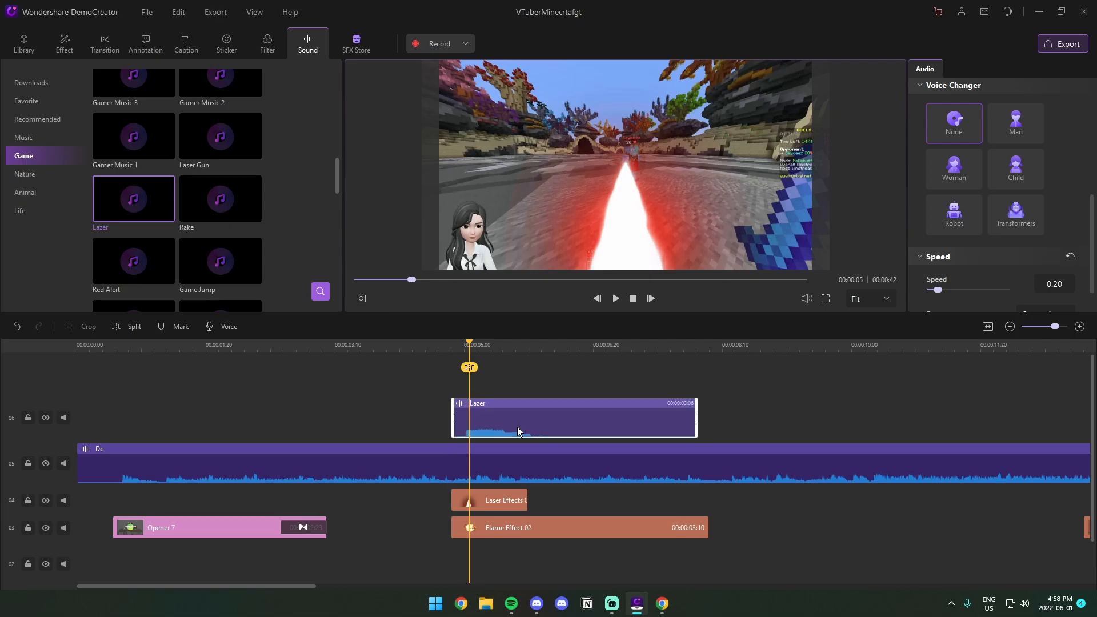
{"action": "left_click_drag", "start_coordinate": [469, 346], "coordinate": [457, 345]}
{"action": "key", "text": "space"}
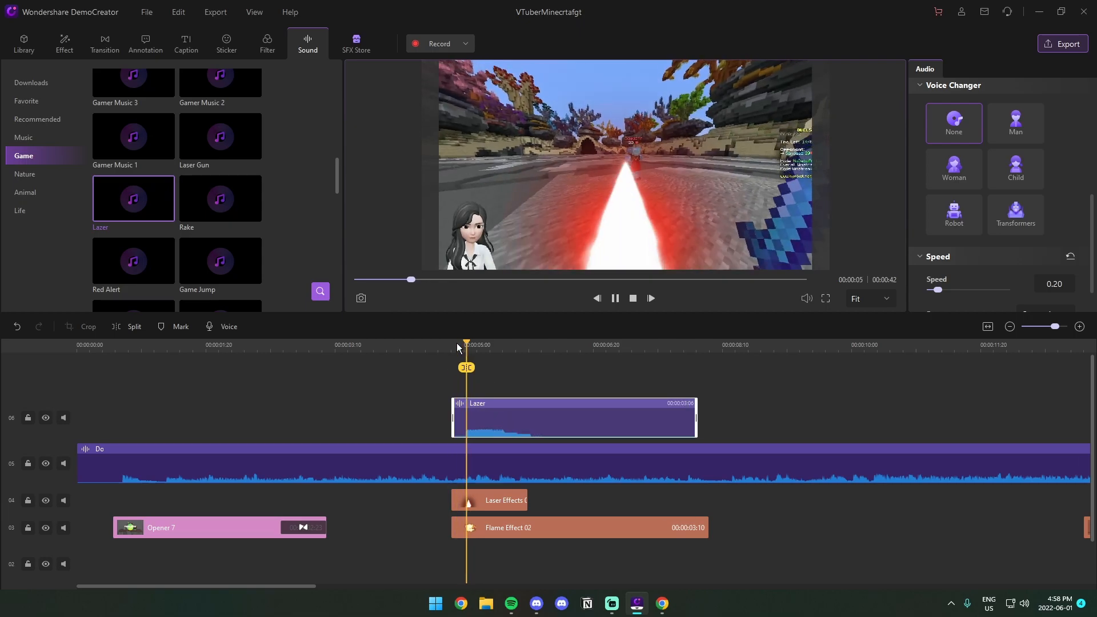
{"action": "key", "text": "space"}
Step: Preview the Explosion 02 game sound and add it on a new track where the Laser Effects sticker ends
{"action": "left_click_drag", "start_coordinate": [593, 344], "coordinate": [526, 351]}
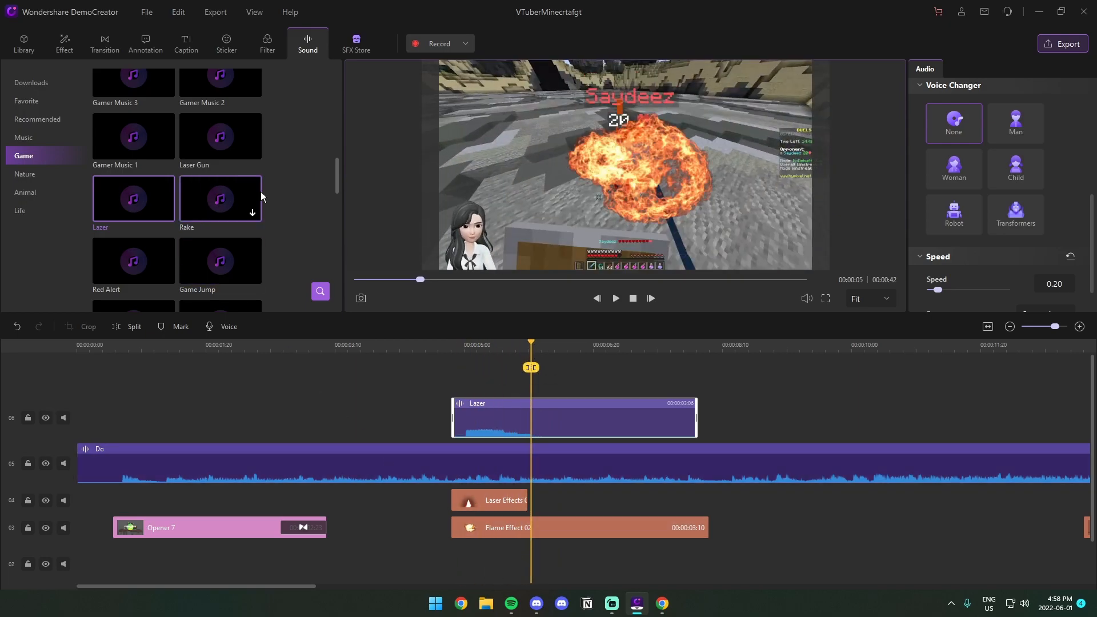
{"action": "scroll", "coordinate": [256, 193], "scroll_direction": "down", "scroll_amount": 4}
{"action": "scroll", "coordinate": [292, 235], "scroll_direction": "down", "scroll_amount": 2}
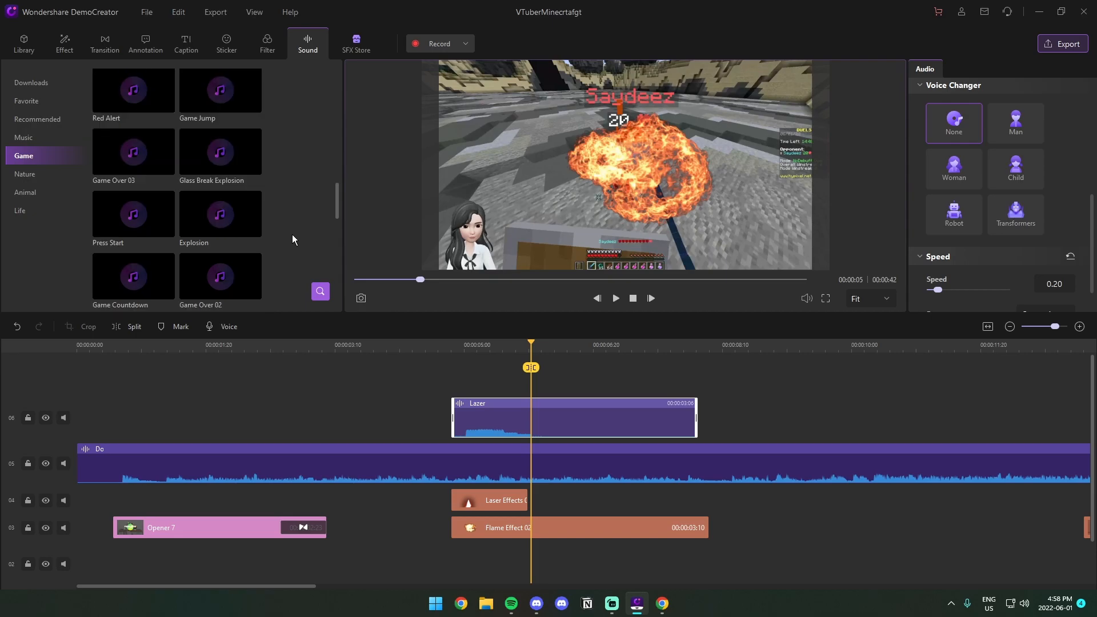
{"action": "scroll", "coordinate": [289, 232], "scroll_direction": "down", "scroll_amount": 4}
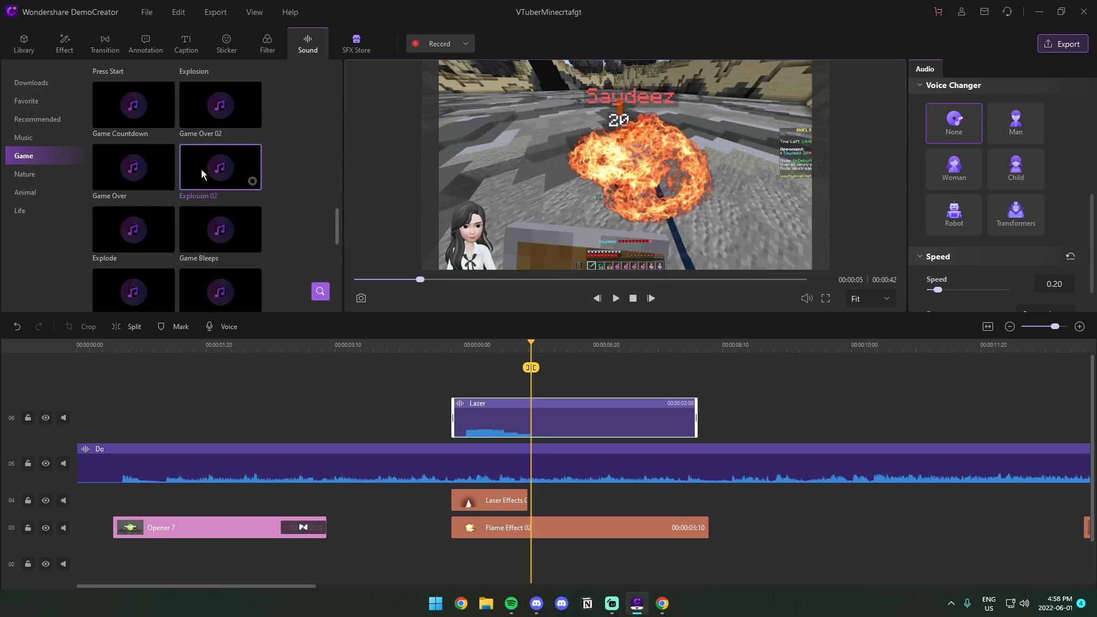
{"action": "double_click", "coordinate": [207, 169]}
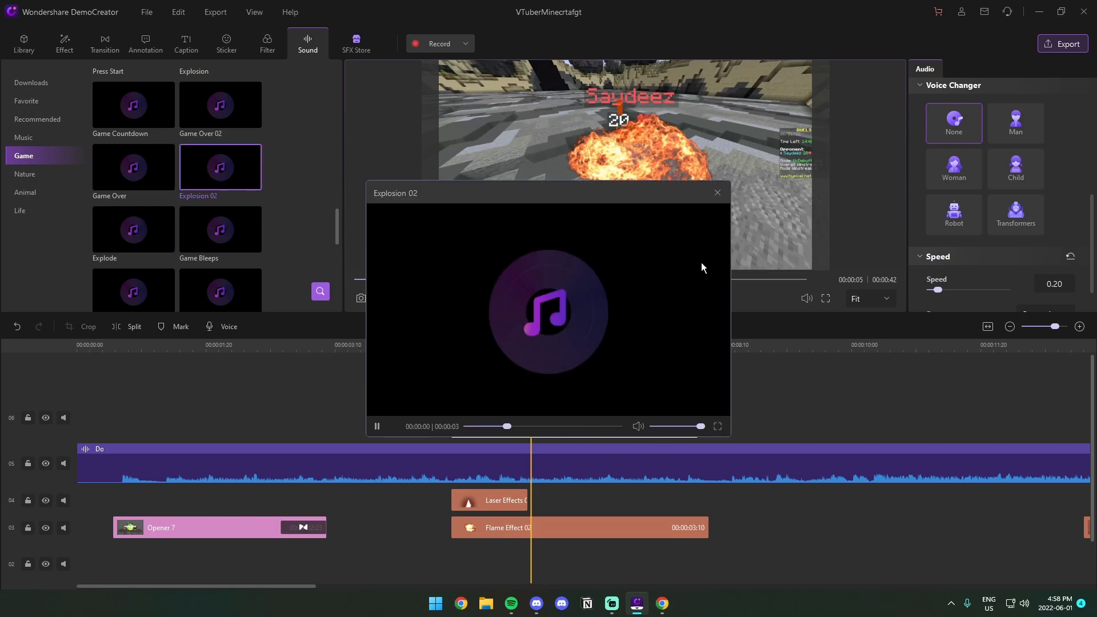
{"action": "left_click", "coordinate": [717, 193]}
{"action": "left_click_drag", "start_coordinate": [229, 246], "coordinate": [462, 415]}
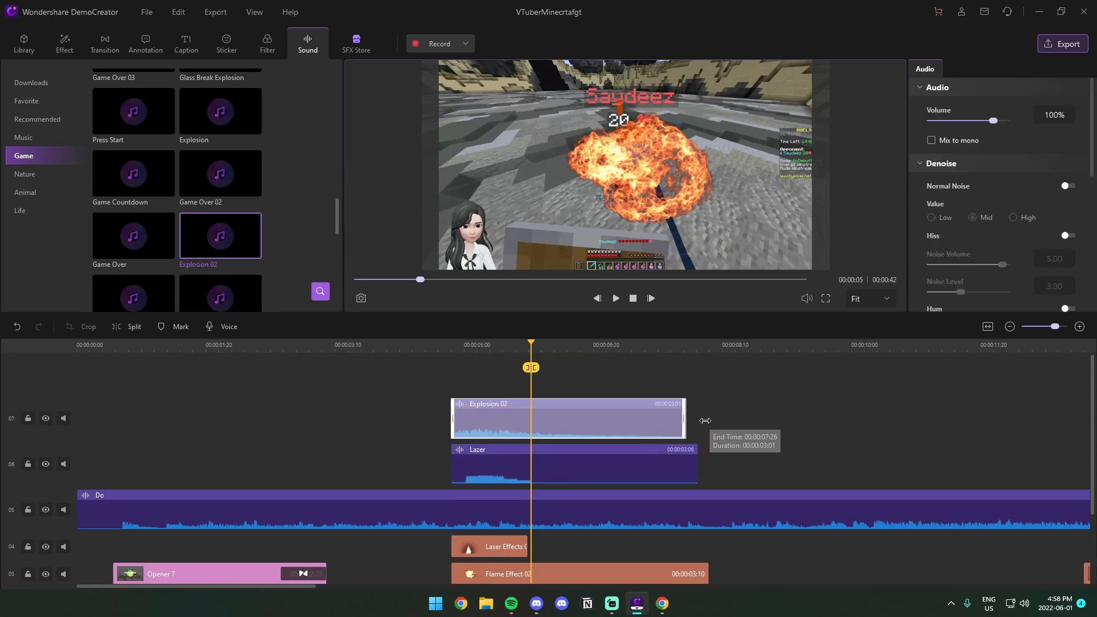
{"action": "mouse_move", "coordinate": [567, 426]}
{"action": "left_mouse_down"}
{"action": "mouse_move", "coordinate": [615, 427]}
{"action": "mouse_move", "coordinate": [576, 429]}
{"action": "left_mouse_up"}
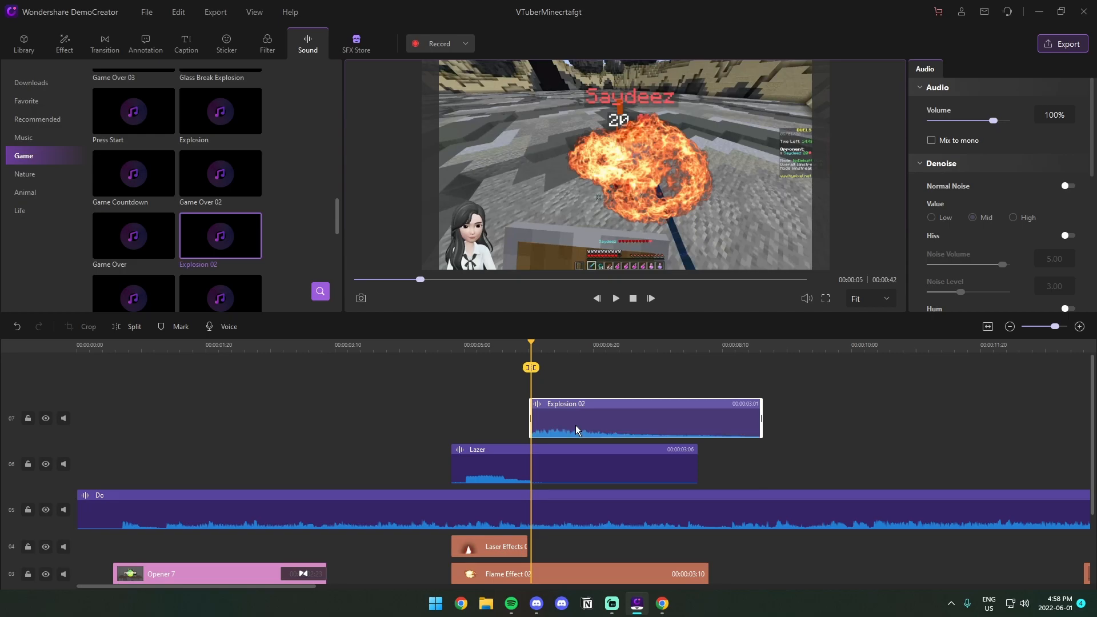
Step: Move the Explosion 02 sound earlier to start at about 5 seconds, replaying the laser and flame section to check the timing
{"action": "left_click_drag", "start_coordinate": [528, 344], "coordinate": [417, 352]}
{"action": "key", "text": "space"}
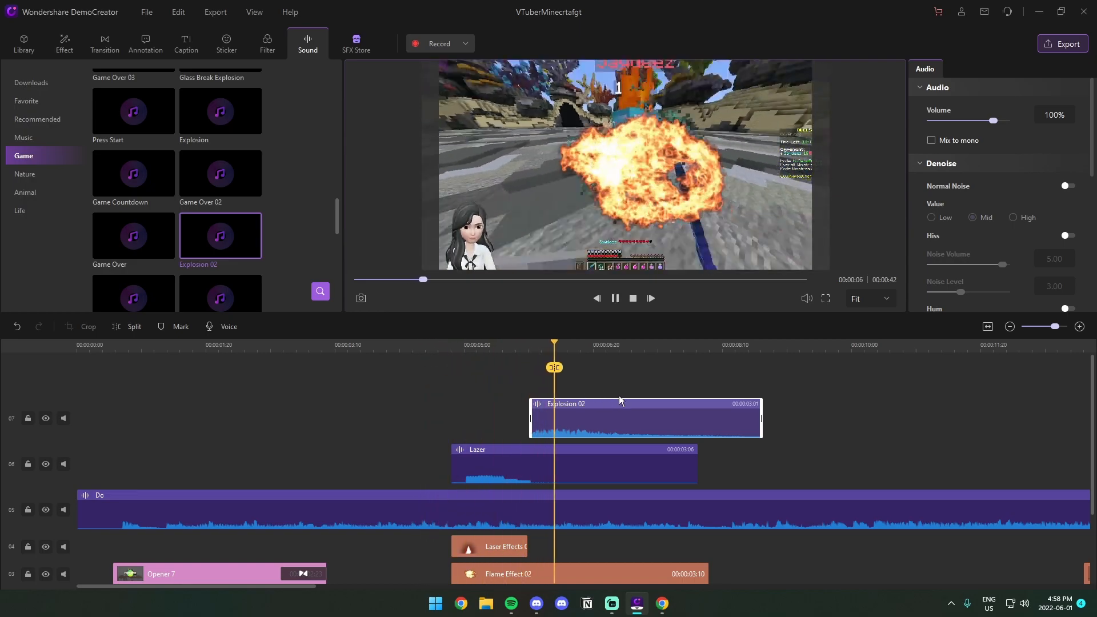
{"action": "left_click", "coordinate": [562, 359]}
{"action": "left_click_drag", "start_coordinate": [584, 351], "coordinate": [509, 346]}
{"action": "key", "text": "ctrl+z"}
{"action": "key", "text": "space"}
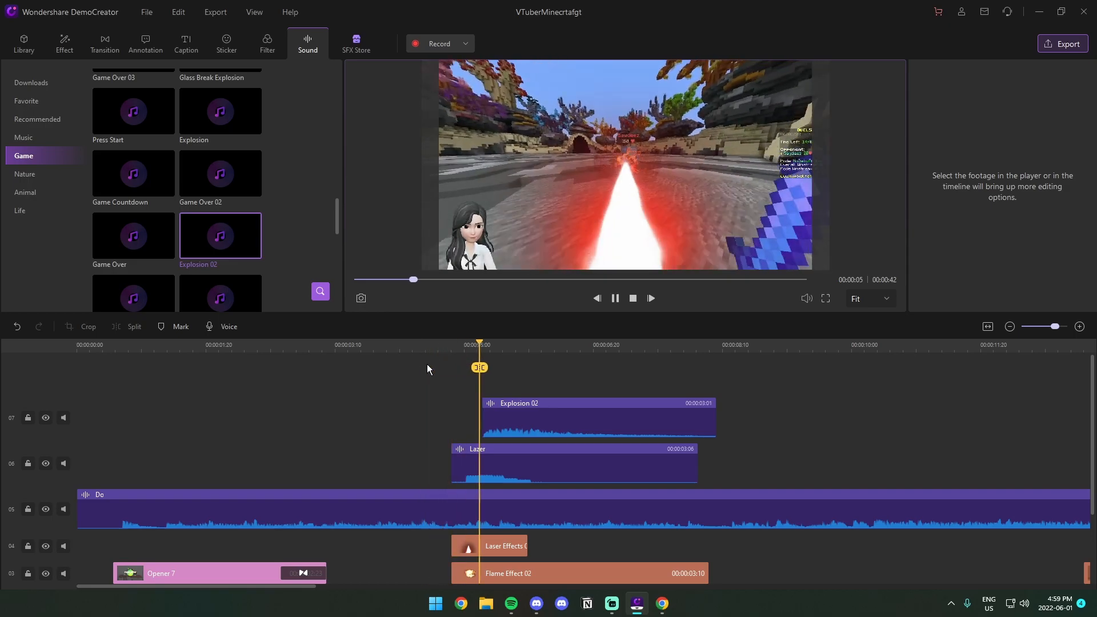
{"action": "key", "text": "space"}
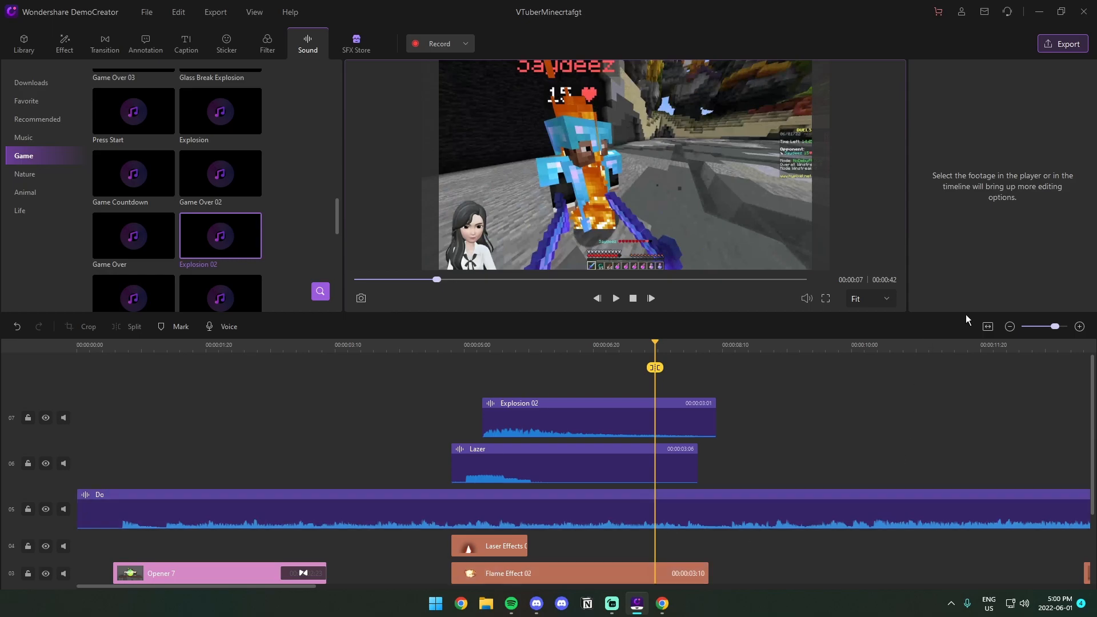
Step: Add the Explosion game sound at the start of the Nuclear Explosion sticker, on the Lazer sound's track, at 82% volume
{"action": "left_click", "coordinate": [1008, 326]}
{"action": "left_click_drag", "start_coordinate": [255, 367], "coordinate": [390, 375]}
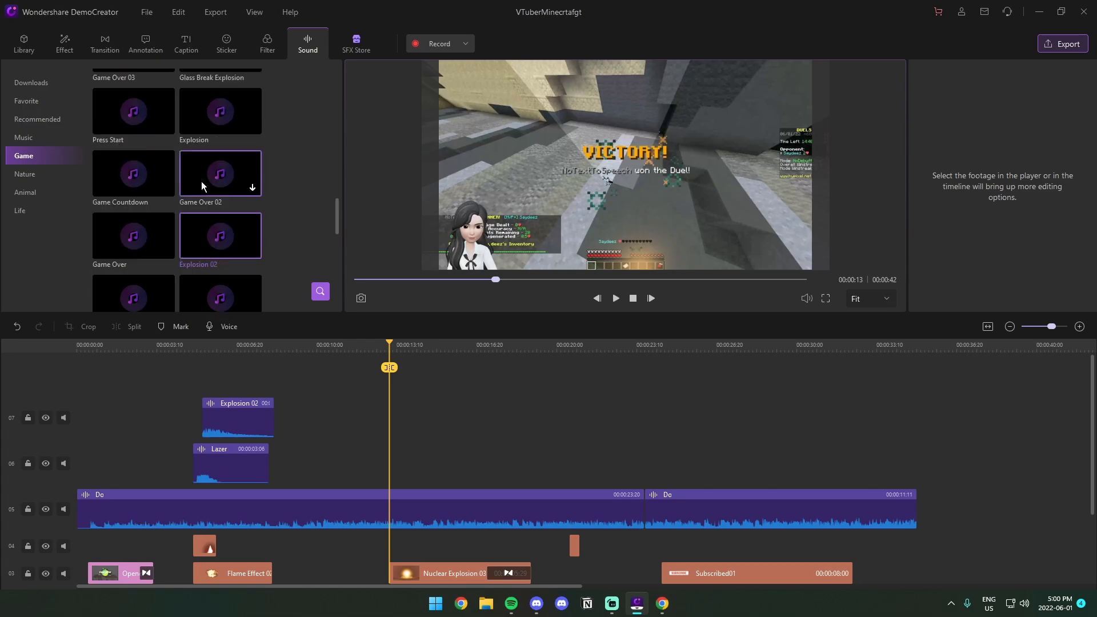
{"action": "left_click_drag", "start_coordinate": [228, 123], "coordinate": [394, 452]}
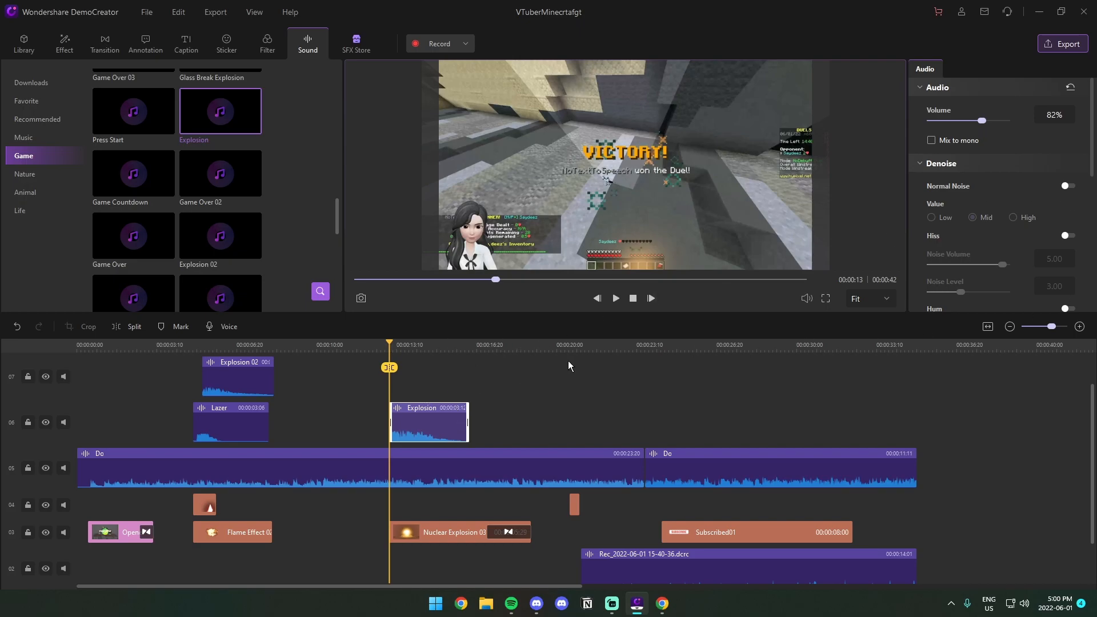
Step: Slow the Explosion sound to 0.62 speed and replay the nuclear explosion section
{"action": "scroll", "coordinate": [995, 274], "scroll_direction": "down", "scroll_amount": 10}
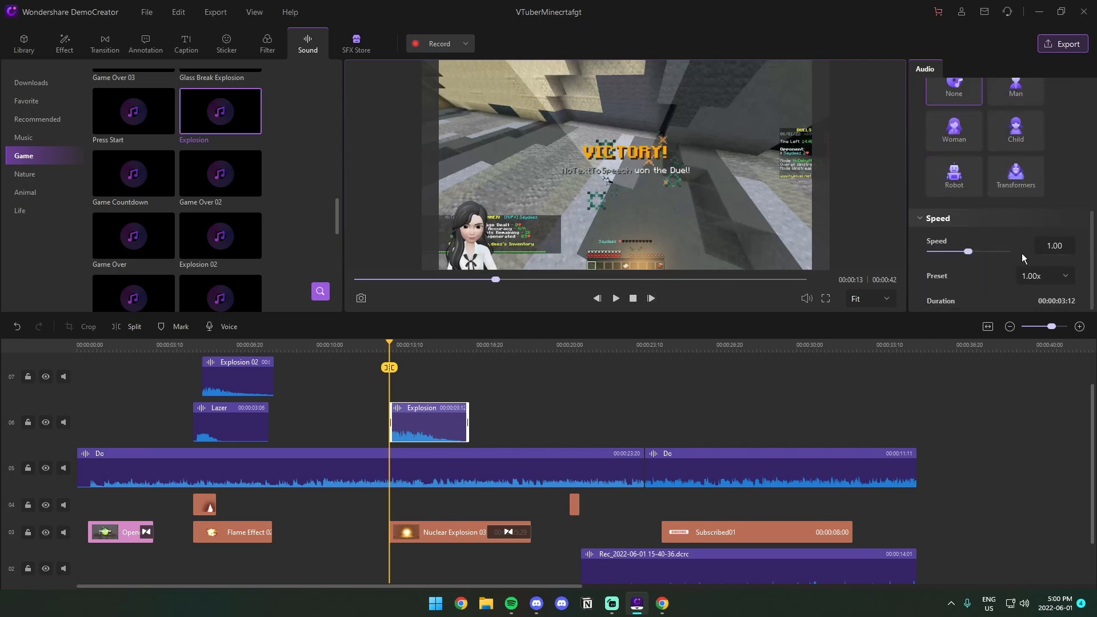
{"action": "left_click_drag", "start_coordinate": [1062, 246], "coordinate": [1041, 247]}
{"action": "left_click_drag", "start_coordinate": [492, 340], "coordinate": [375, 354]}
{"action": "key", "text": "space"}
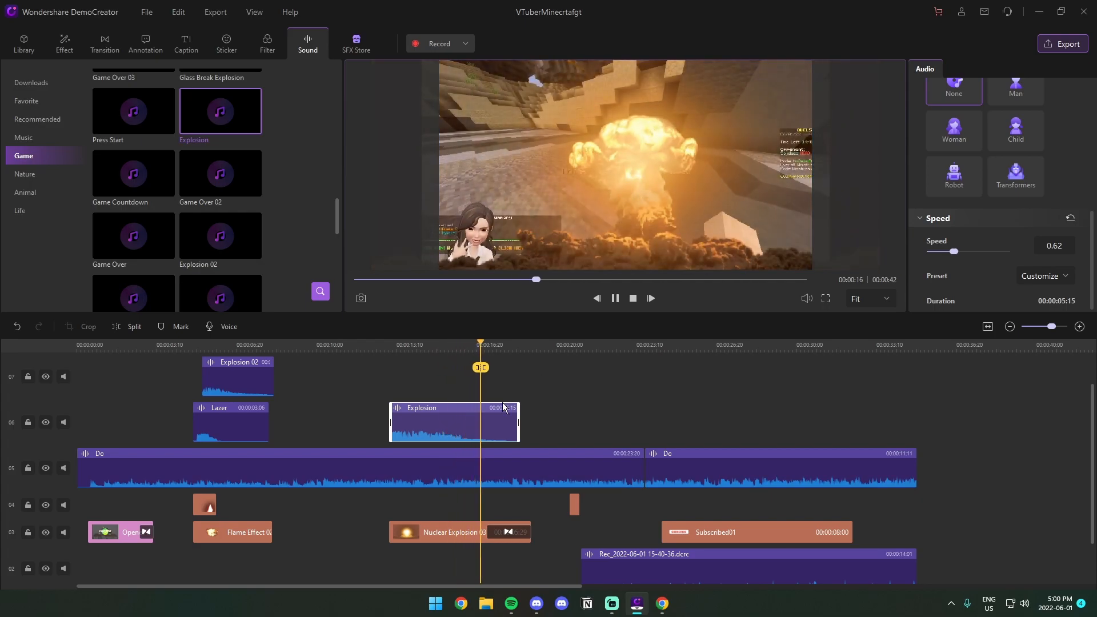
{"action": "scroll", "coordinate": [455, 428], "scroll_direction": "up", "scroll_amount": 2}
{"action": "key", "text": "space"}
Step: Set the Explosion sound's volume to 66% and return the playhead to just before the nuclear explosion
{"action": "scroll", "coordinate": [982, 176], "scroll_direction": "up", "scroll_amount": 5}
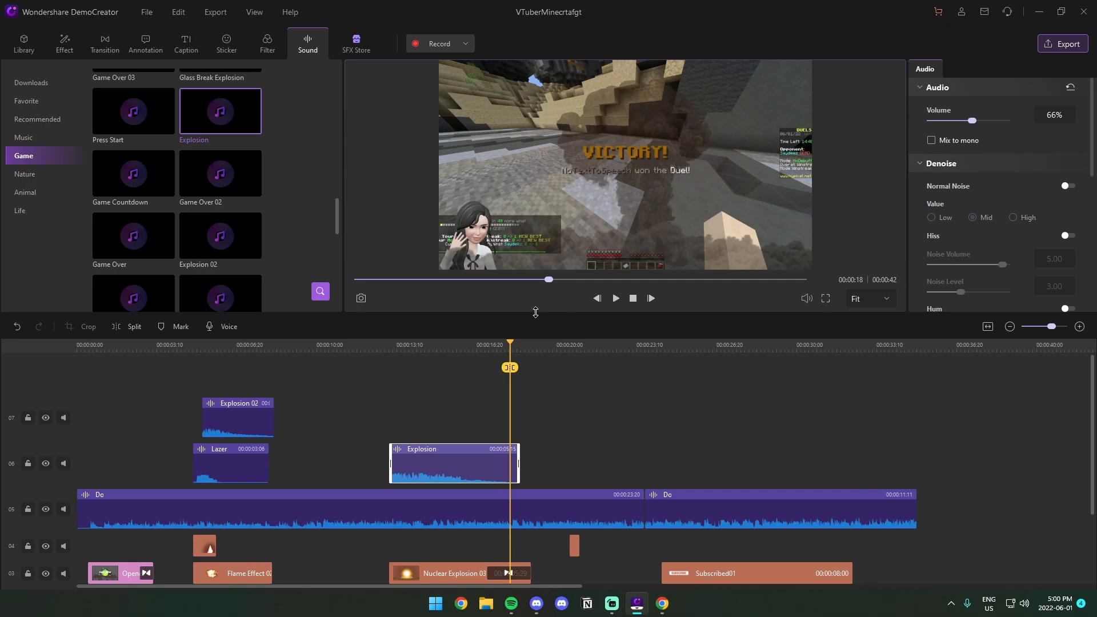
{"action": "left_click_drag", "start_coordinate": [510, 345], "coordinate": [388, 352]}
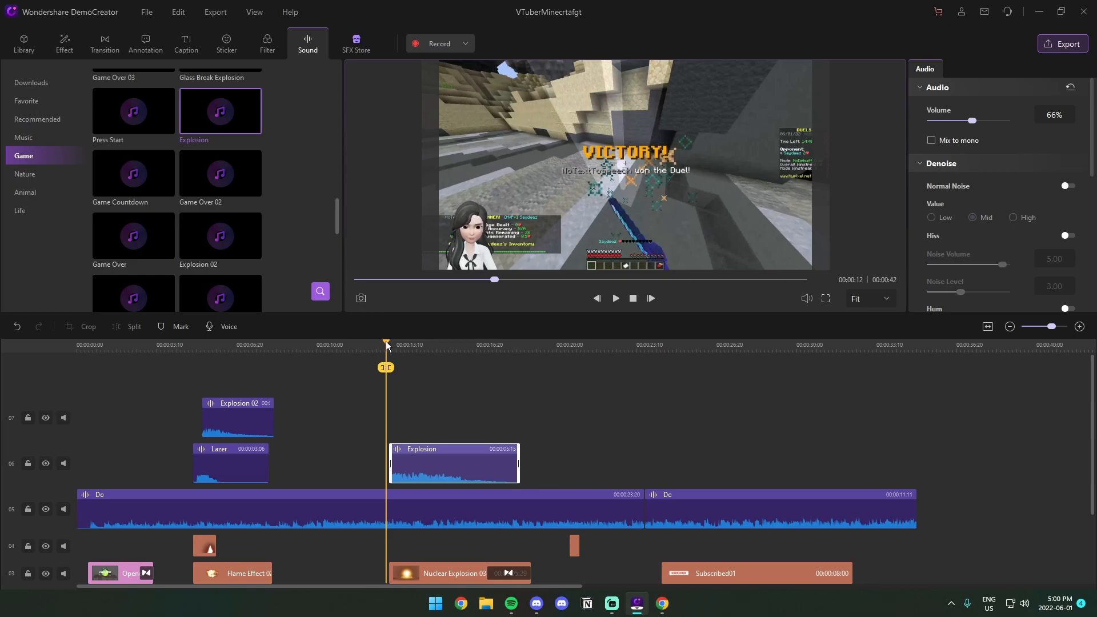
{"action": "left_click", "coordinate": [447, 399]}
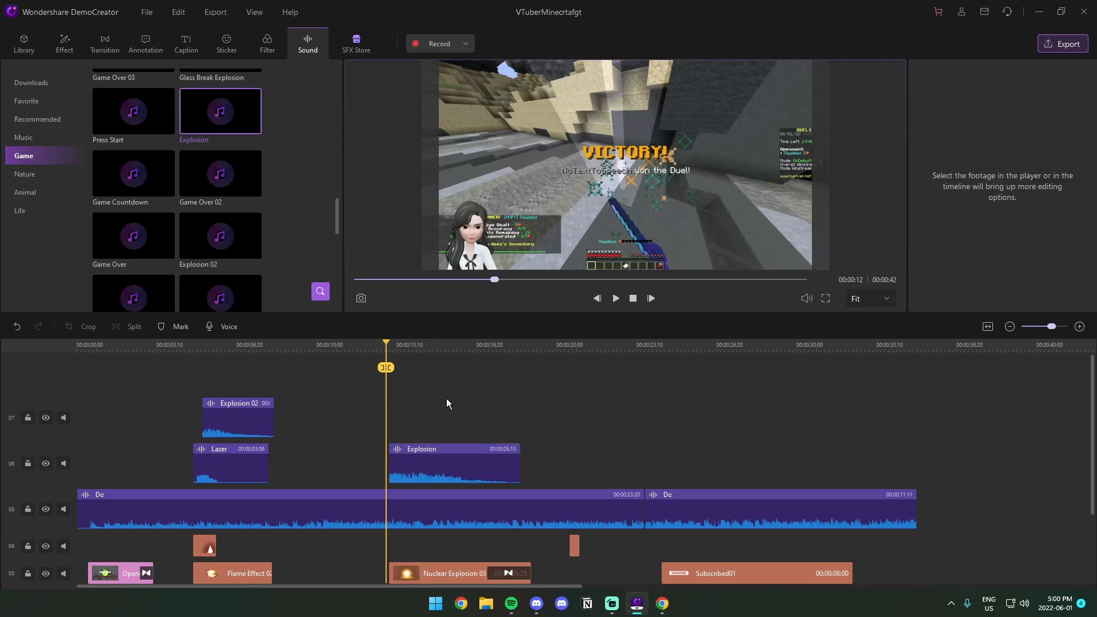
Step: Add the Cat Purr animal sound at the start of the Subscribed01 sticker, on the same track as the Explosion sound
{"action": "scroll", "coordinate": [784, 415], "scroll_direction": "down", "scroll_amount": 1}
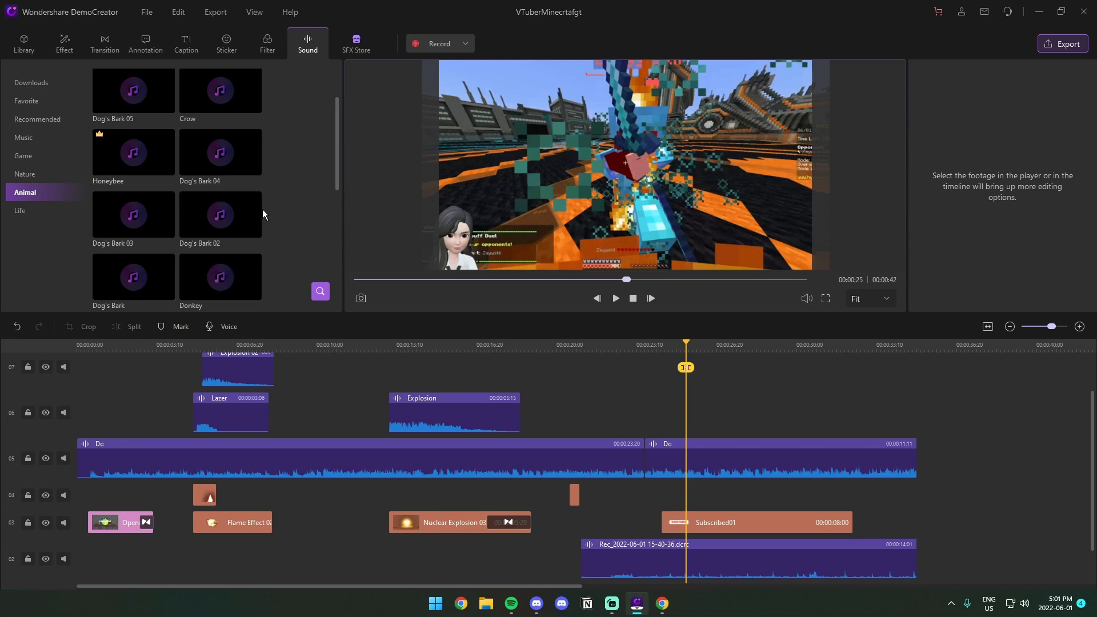
{"action": "scroll", "coordinate": [263, 212], "scroll_direction": "down", "scroll_amount": 3}
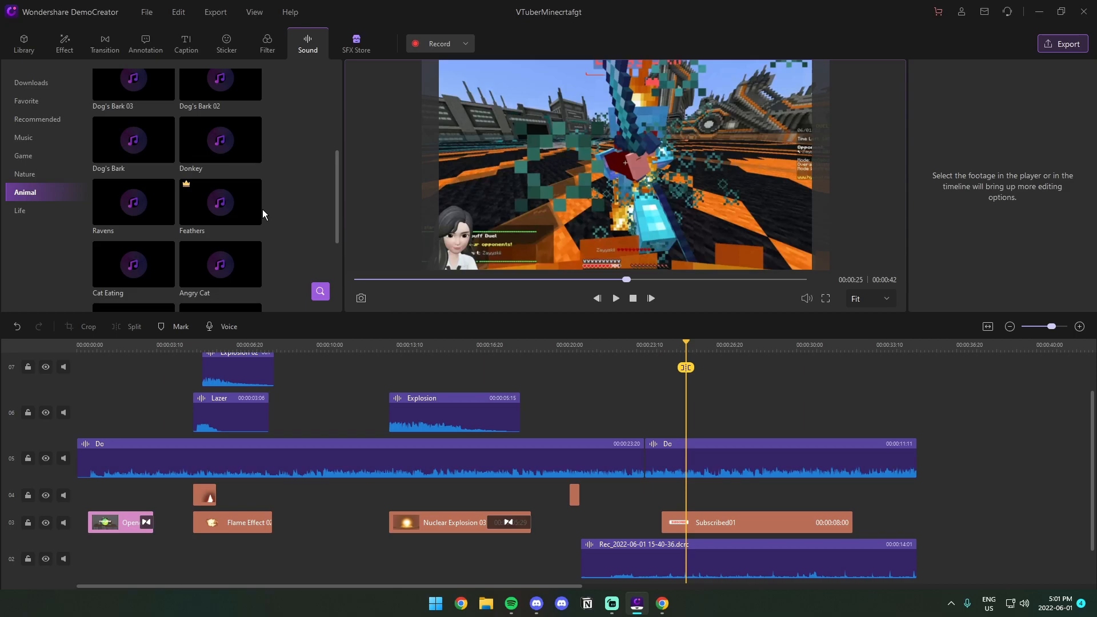
{"action": "scroll", "coordinate": [262, 209], "scroll_direction": "down", "scroll_amount": 1}
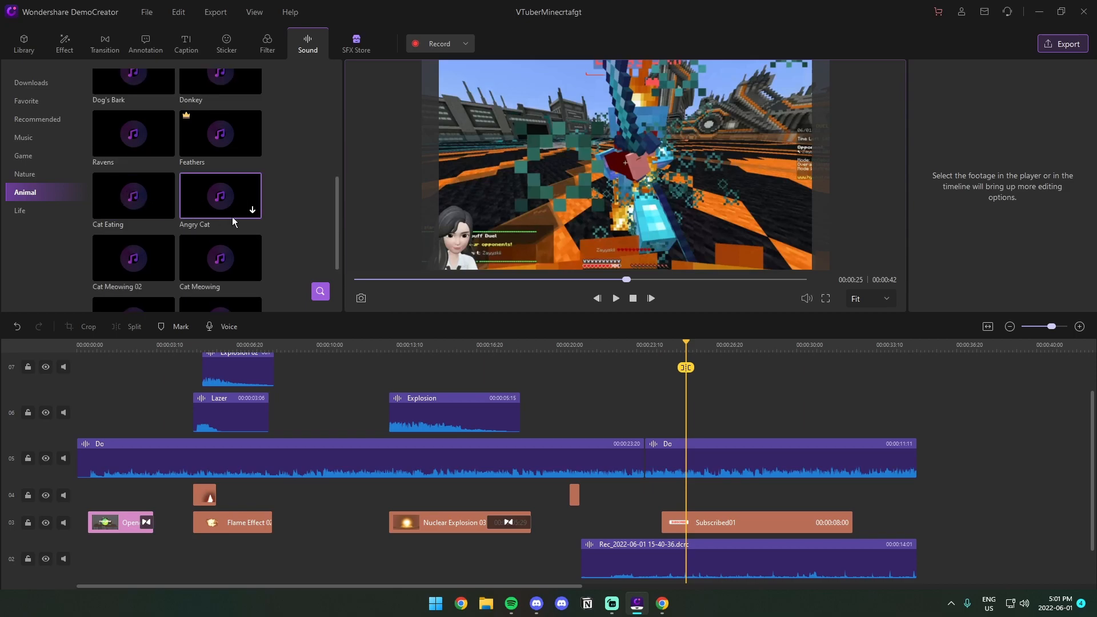
{"action": "scroll", "coordinate": [231, 228], "scroll_direction": "down", "scroll_amount": 1}
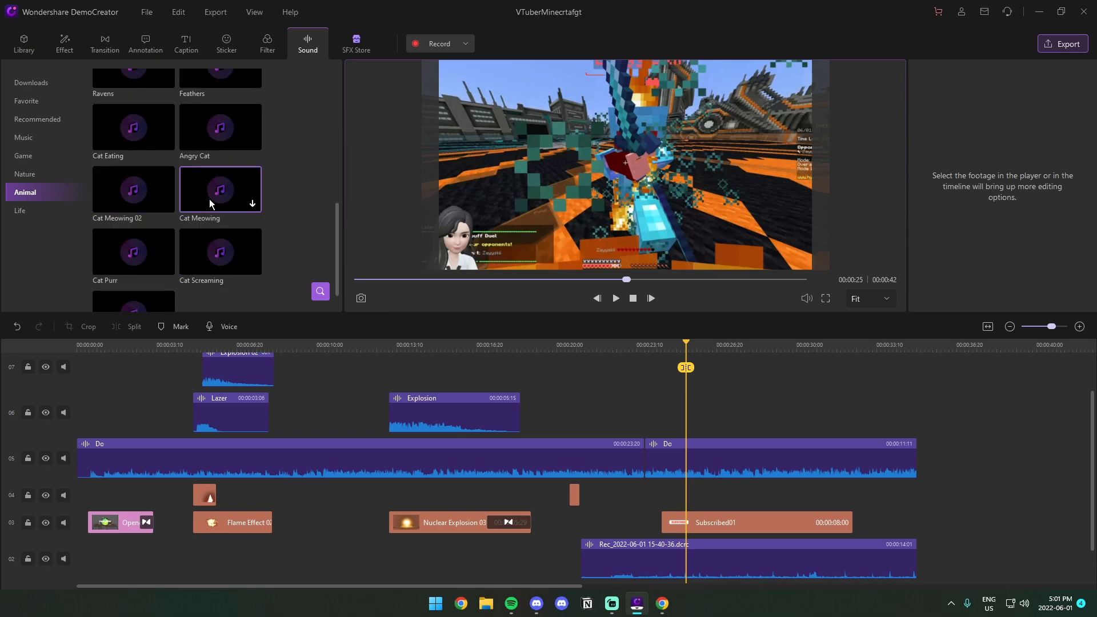
{"action": "scroll", "coordinate": [231, 223], "scroll_direction": "down", "scroll_amount": 1}
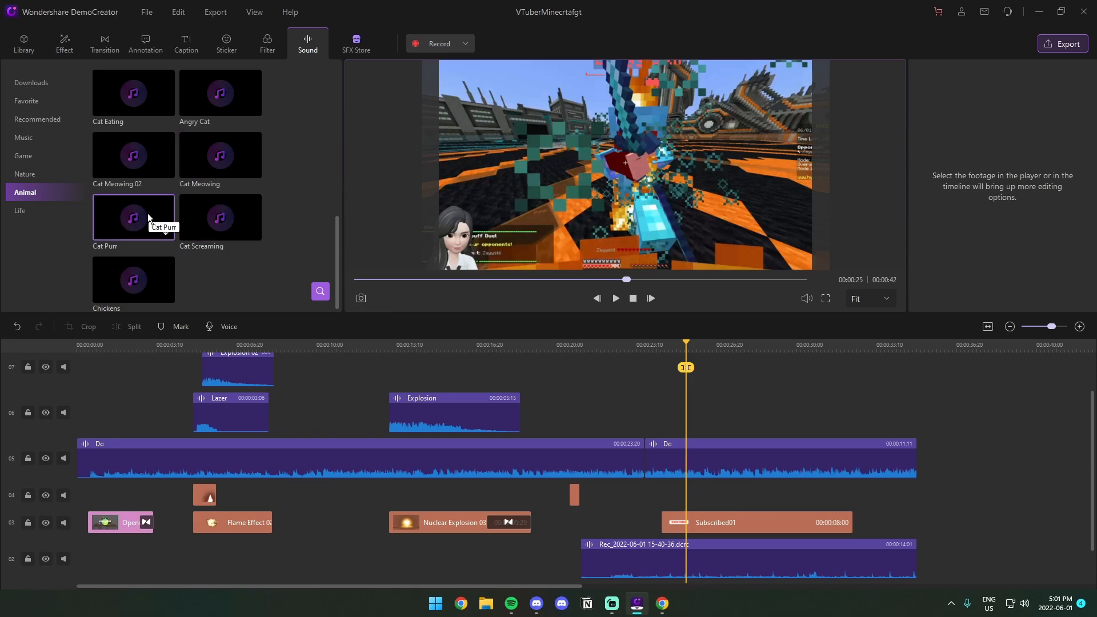
{"action": "left_click_drag", "start_coordinate": [148, 218], "coordinate": [674, 519]}
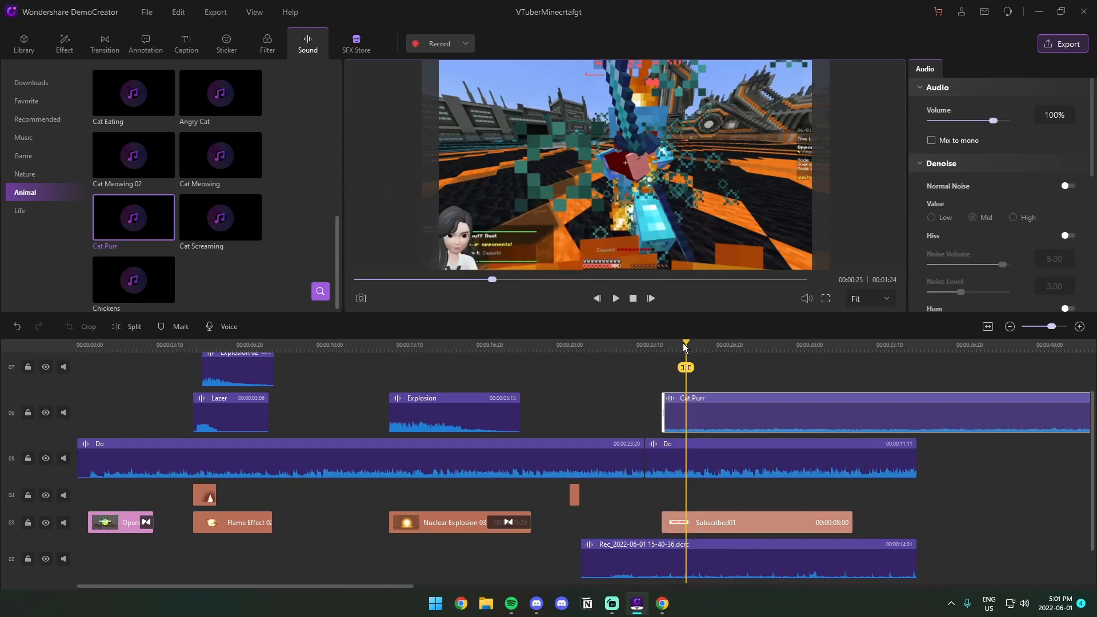
Step: Trim the end of the Cat Purr sound to the end of the Subscribed01 sticker and play that section
{"action": "left_click", "coordinate": [680, 346]}
{"action": "left_click_drag", "start_coordinate": [679, 348], "coordinate": [852, 385]}
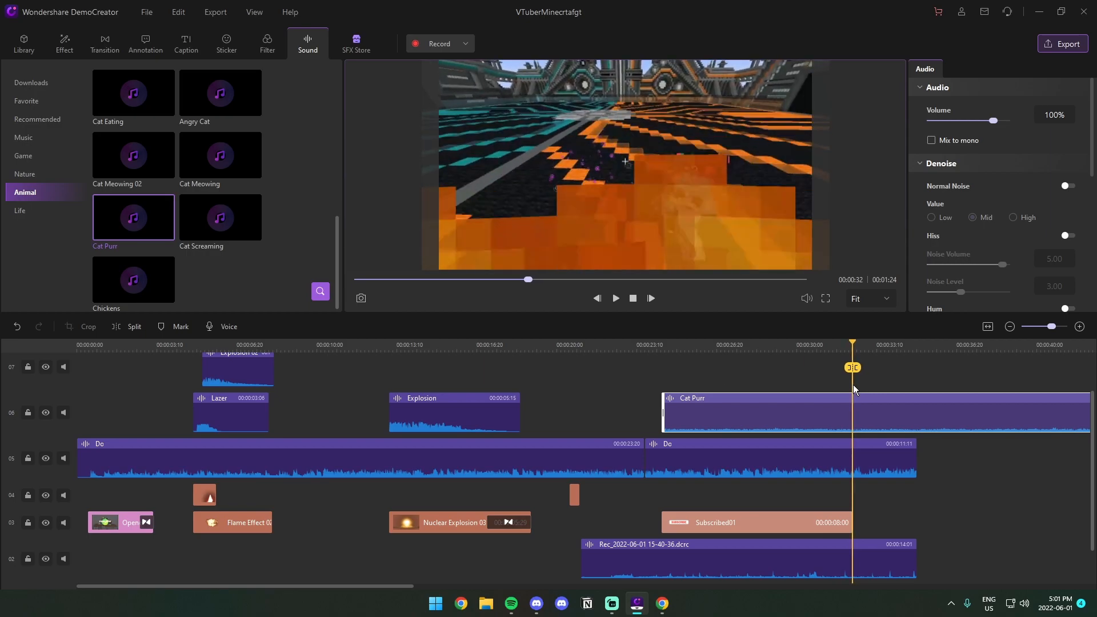
{"action": "left_click", "coordinate": [987, 326]}
{"action": "left_click_drag", "start_coordinate": [1079, 412], "coordinate": [450, 412]}
{"action": "left_click_drag", "start_coordinate": [444, 349], "coordinate": [351, 358]}
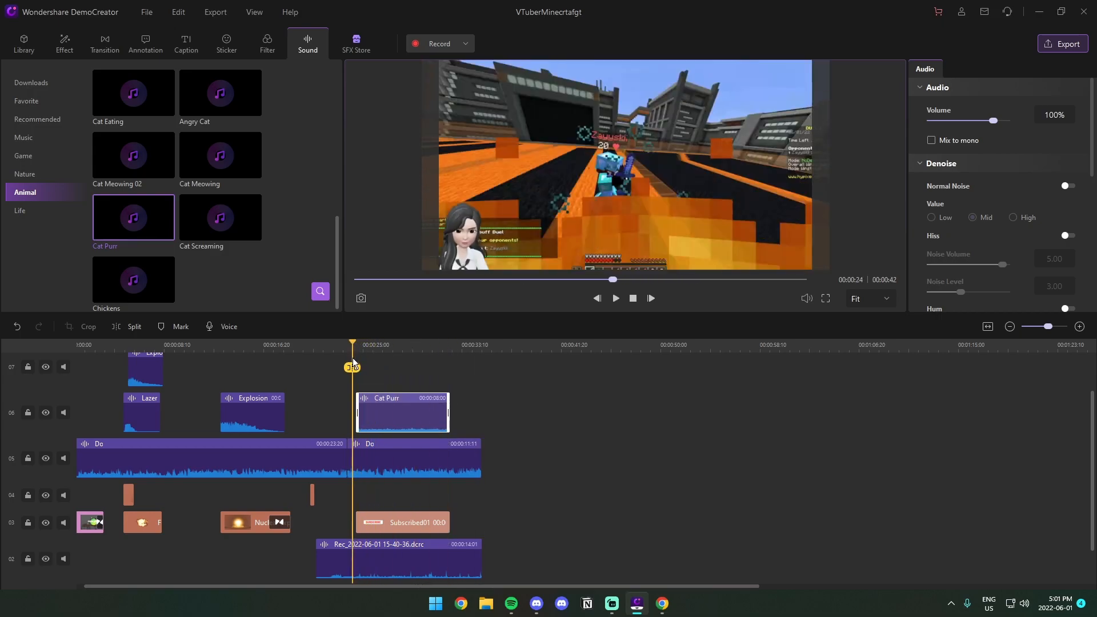
{"action": "key", "text": "space"}
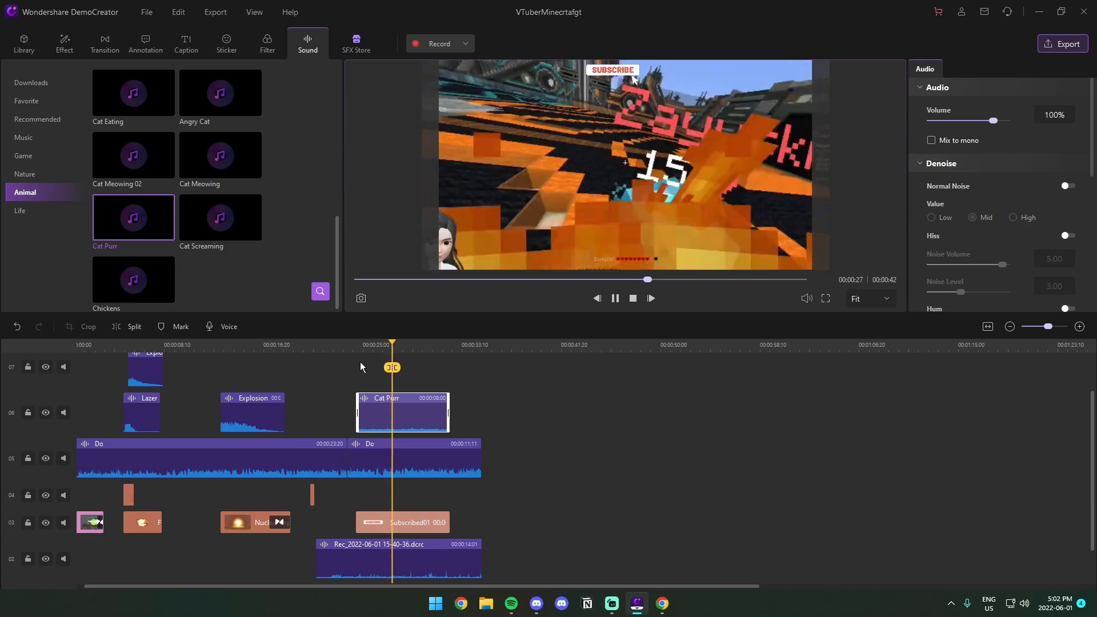
{"action": "key", "text": "space"}
Step: Trim both ends of the Cat Purr sound so it runs from about 26 to 28 seconds within the Subscribed01 sticker, and replay it
{"action": "left_click_drag", "start_coordinate": [413, 353], "coordinate": [380, 355]}
{"action": "left_click_drag", "start_coordinate": [359, 419], "coordinate": [381, 423]}
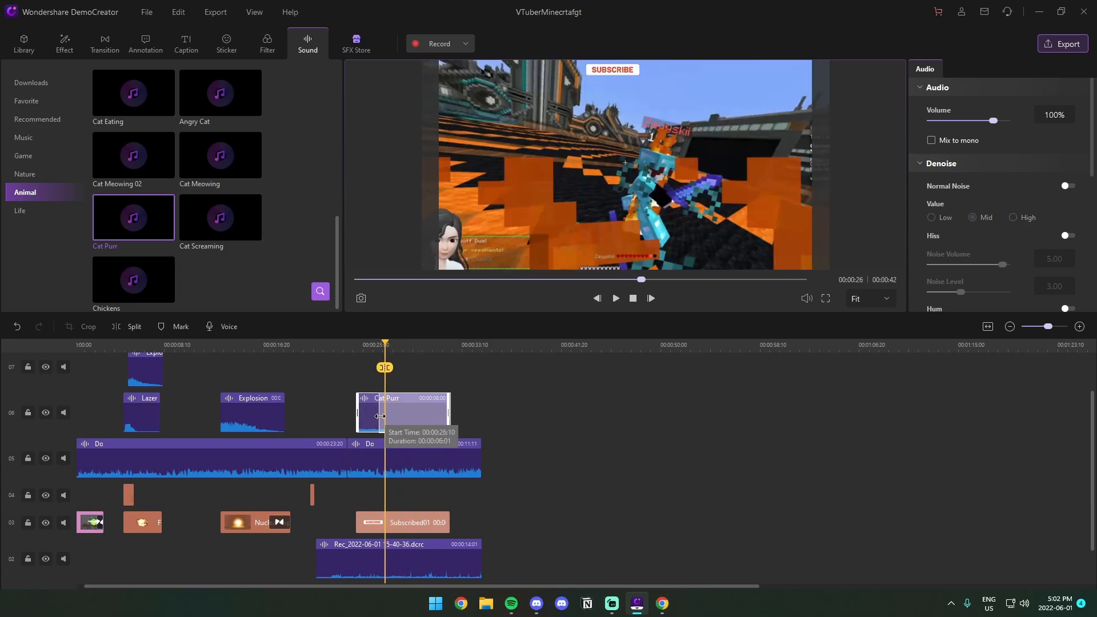
{"action": "left_click_drag", "start_coordinate": [449, 414], "coordinate": [406, 415]}
{"action": "left_click_drag", "start_coordinate": [389, 346], "coordinate": [358, 347]}
{"action": "key", "text": "space"}
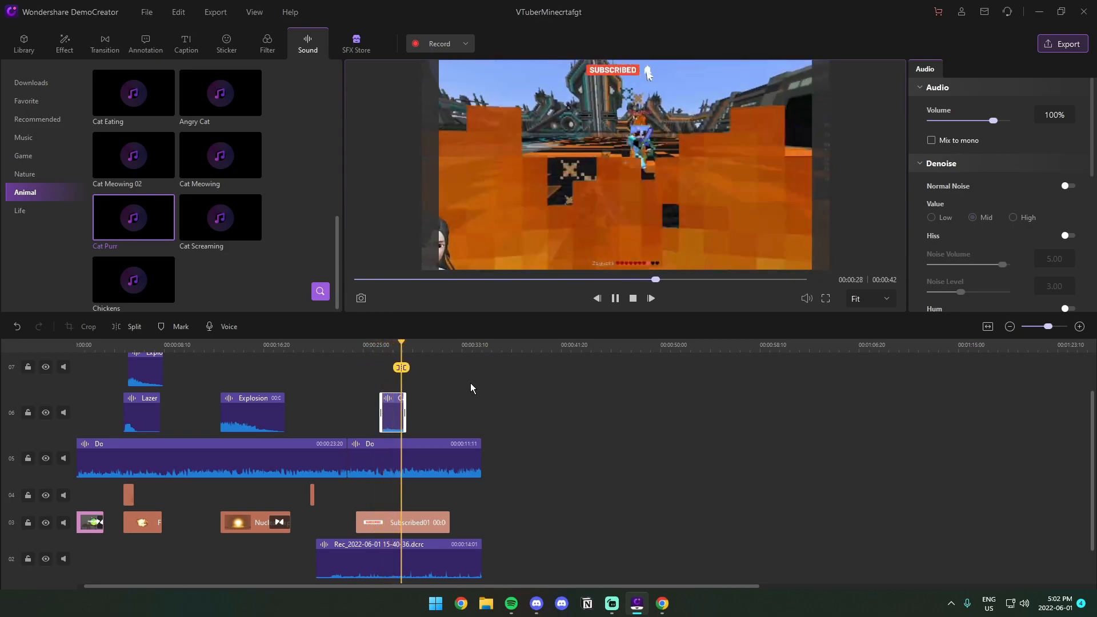
{"action": "key", "text": "space"}
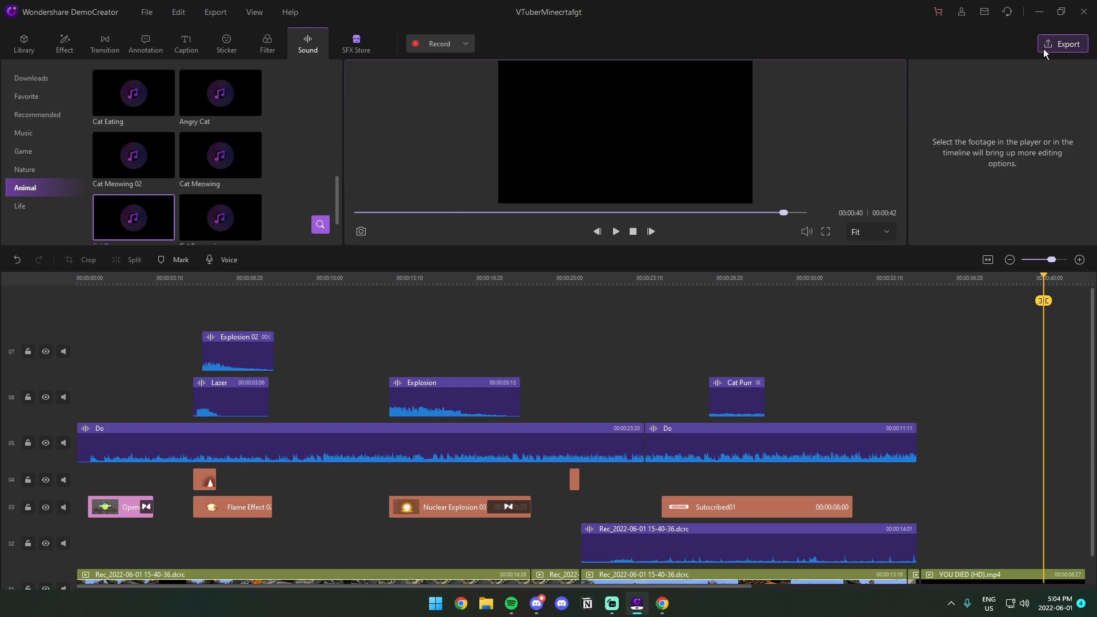
Step: Set up an MP4 export to this PC with the project name VTuberMinecraft, after checking the YouTube export options
{"action": "left_click", "coordinate": [1042, 49]}
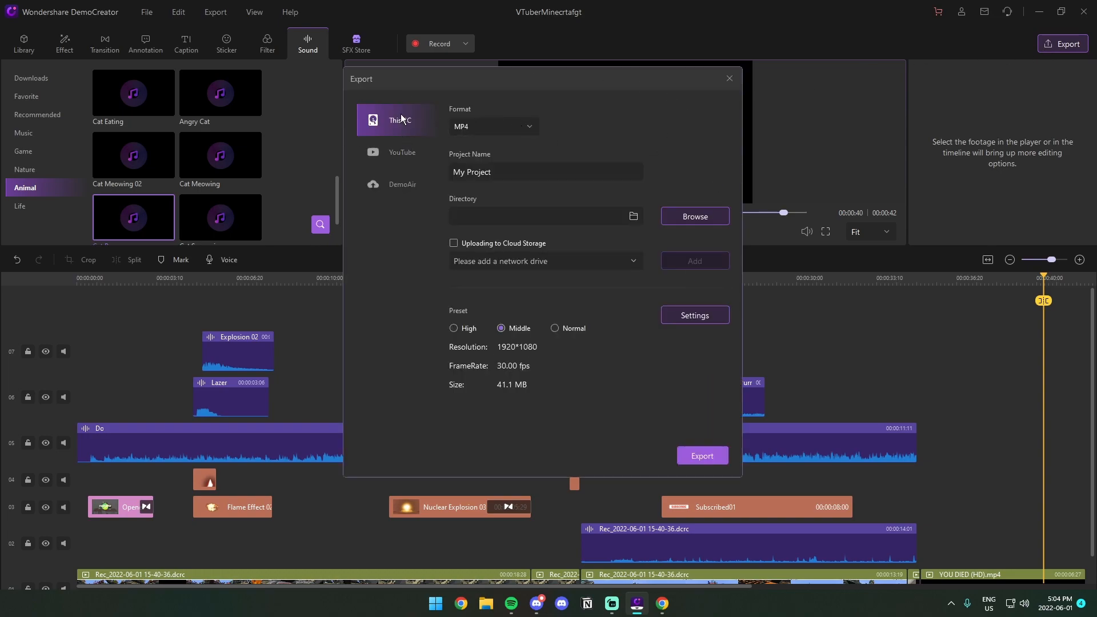
{"action": "left_click", "coordinate": [401, 152]}
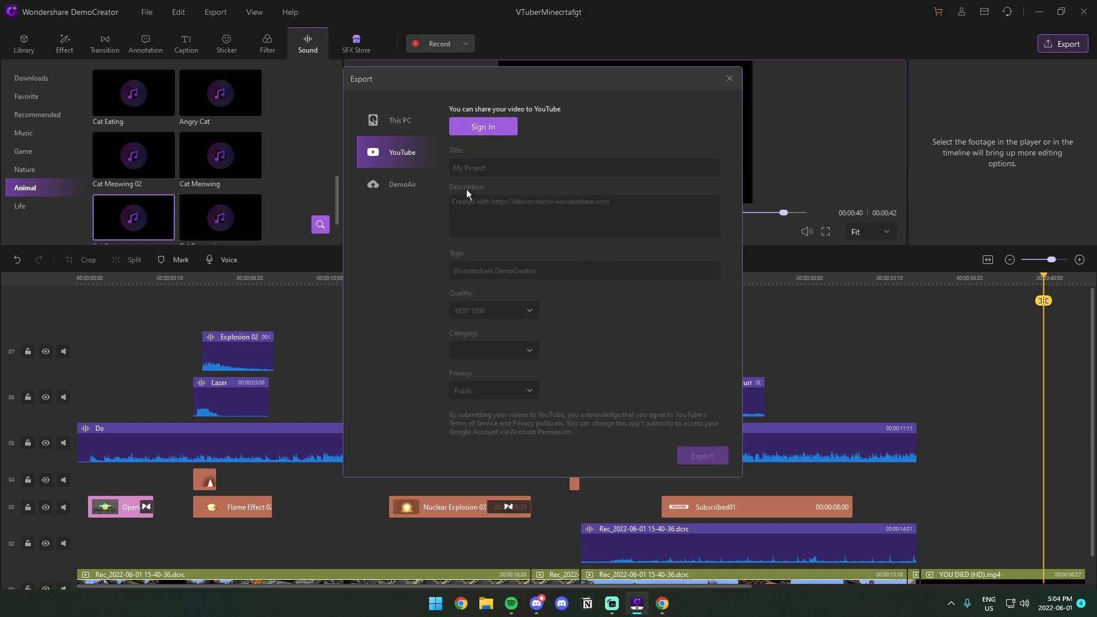
{"action": "left_click", "coordinate": [400, 120]}
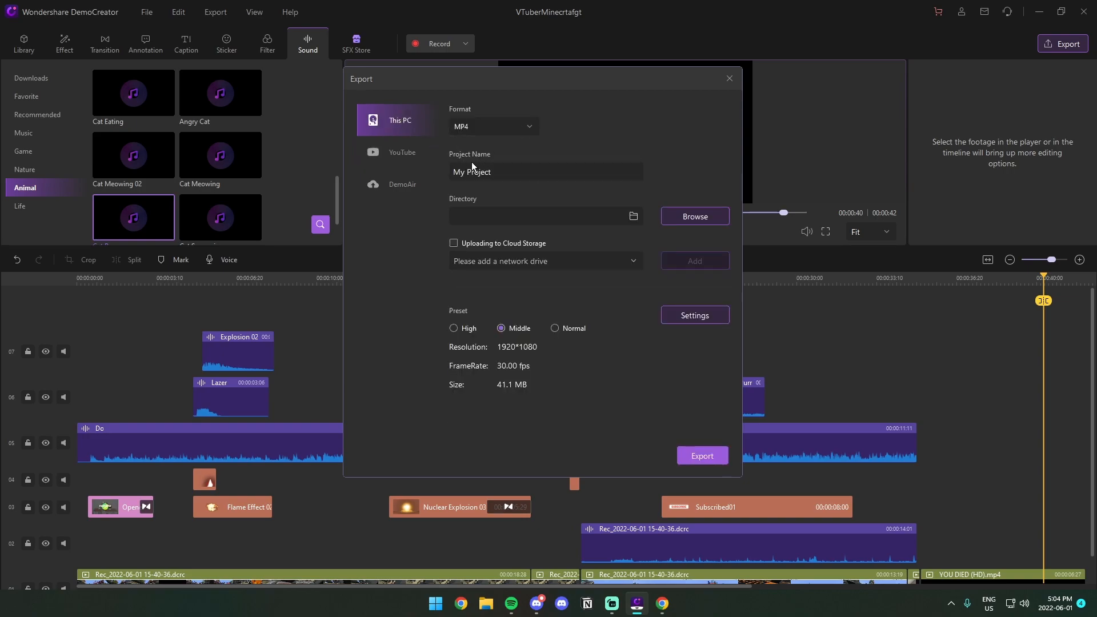
{"action": "left_click", "coordinate": [482, 126]}
{"action": "left_click", "coordinate": [482, 127]}
{"action": "triple_click", "coordinate": [506, 170]}
{"action": "type", "text": "VTuberMinecraft"}
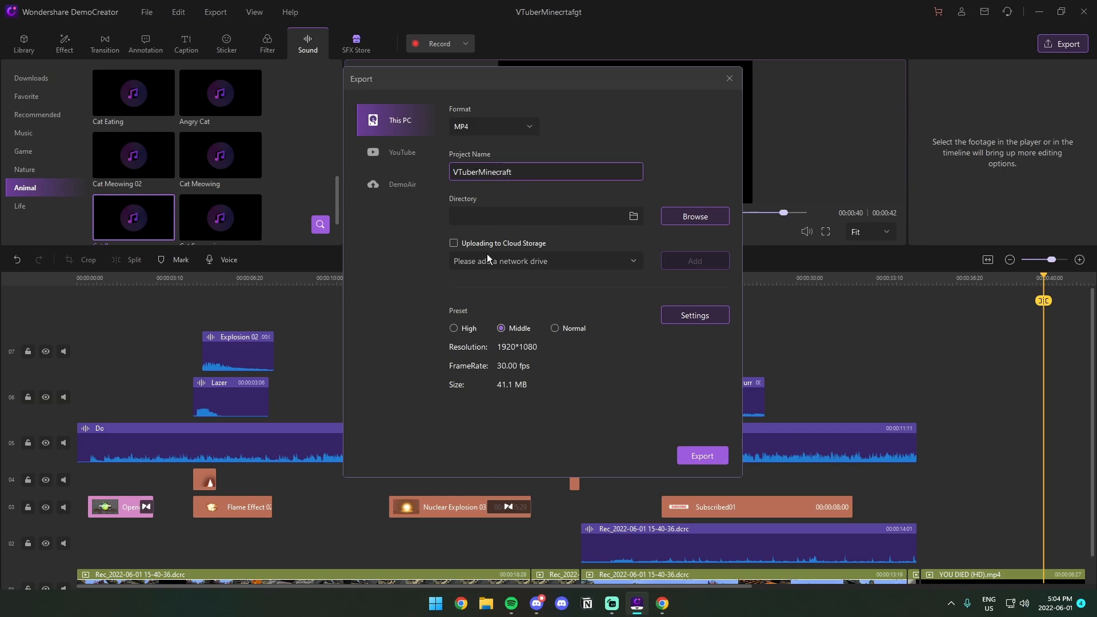
Step: Turn on uploading to cloud storage, look through the cloud drives offered, and turn the upload off again
{"action": "left_click", "coordinate": [453, 242]}
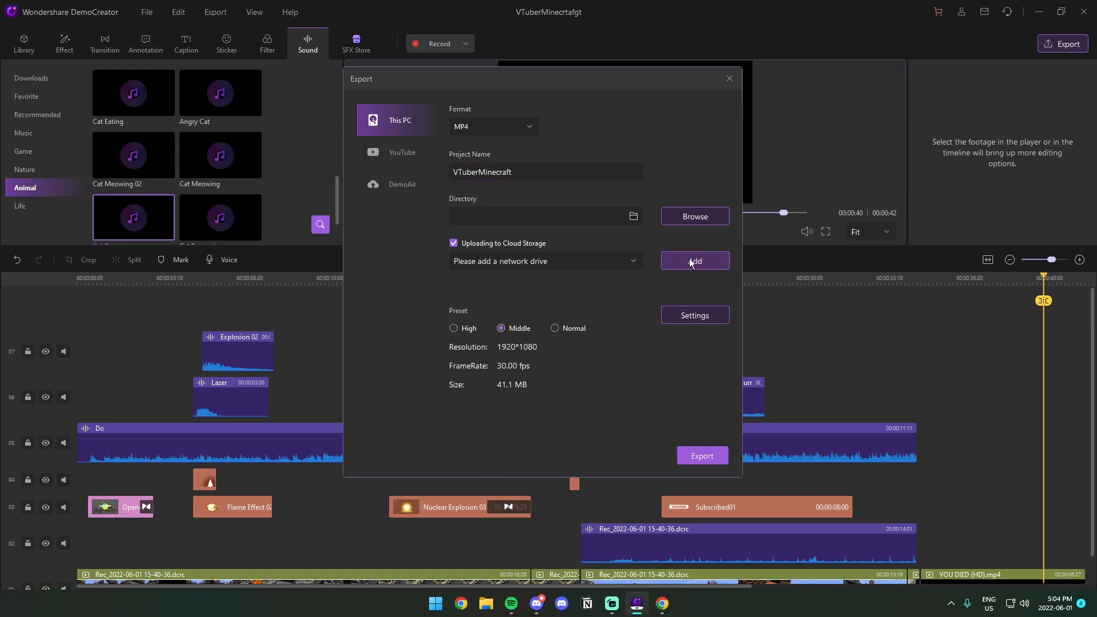
{"action": "left_click", "coordinate": [632, 261]}
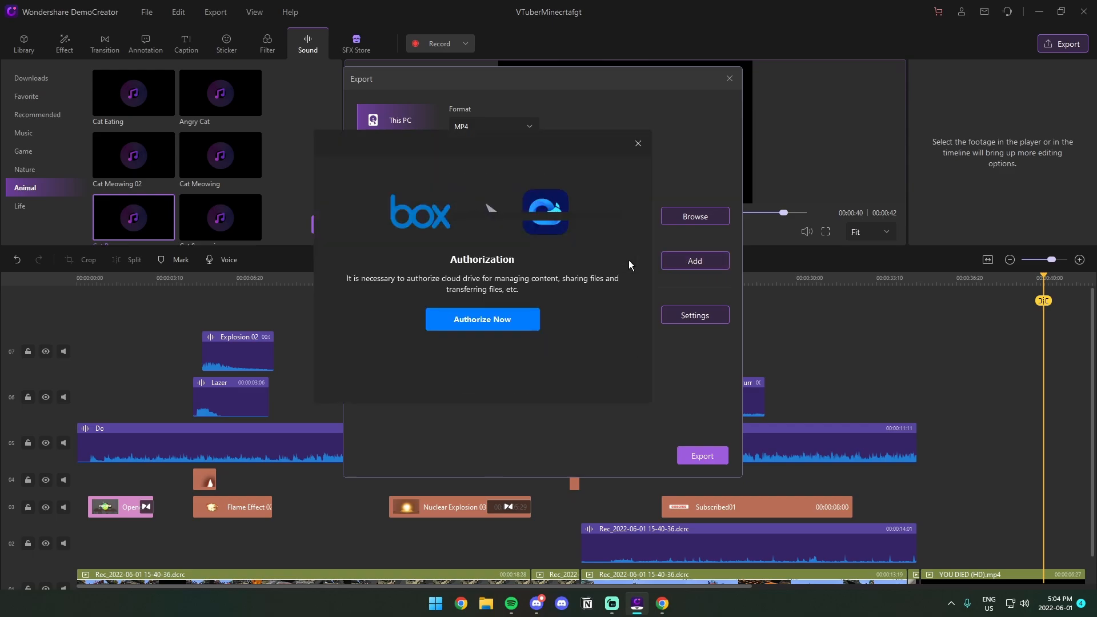
{"action": "left_click", "coordinate": [636, 142]}
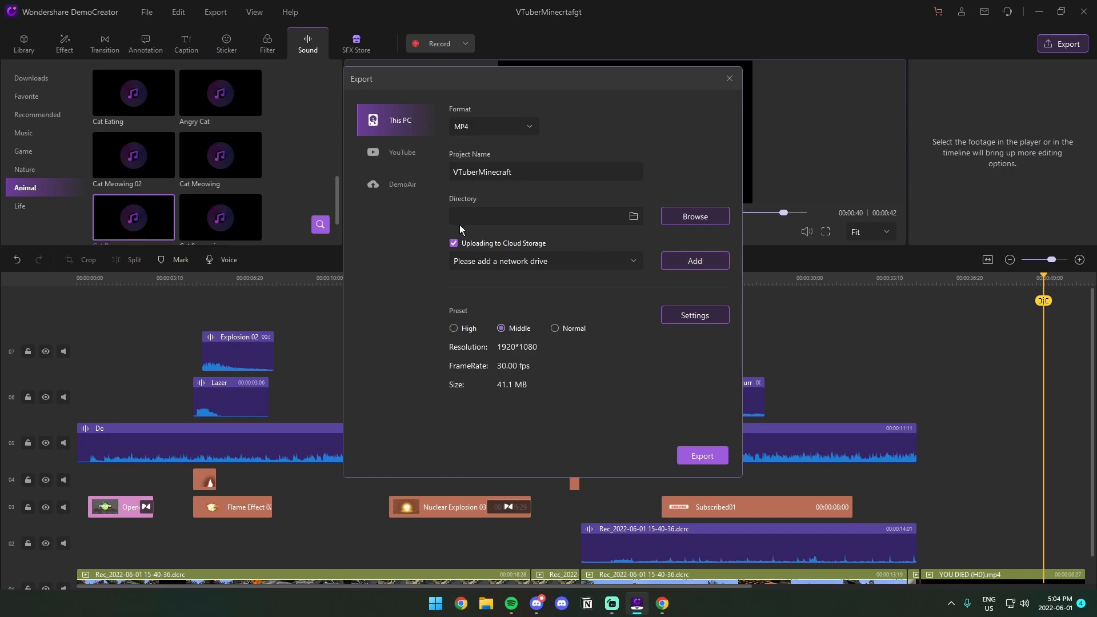
{"action": "left_click", "coordinate": [681, 264]}
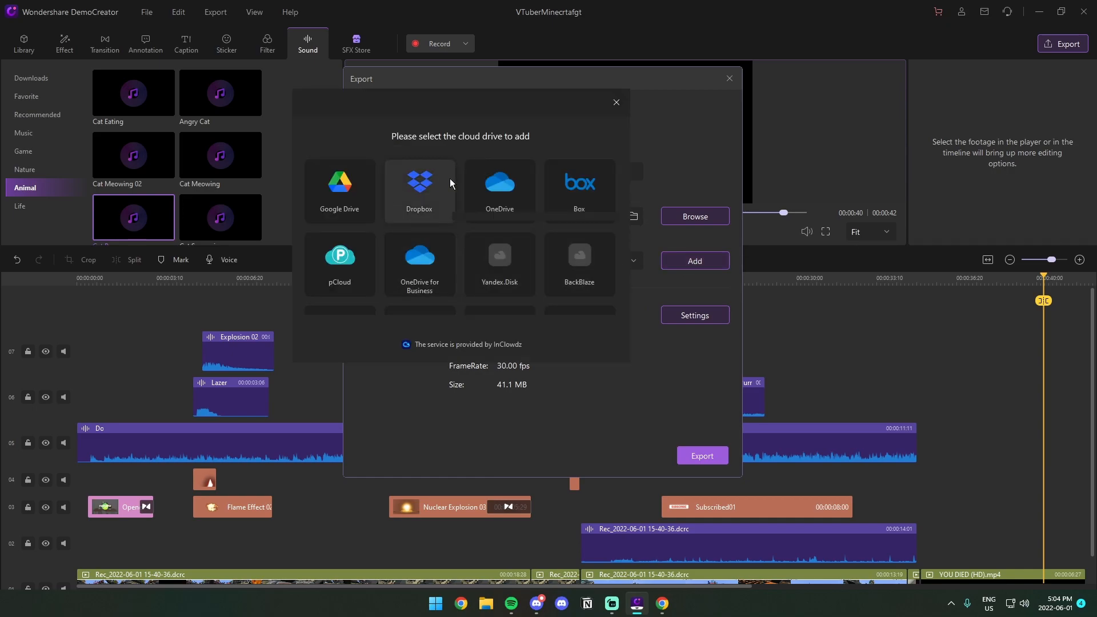
{"action": "scroll", "coordinate": [439, 282], "scroll_direction": "down", "scroll_amount": 2}
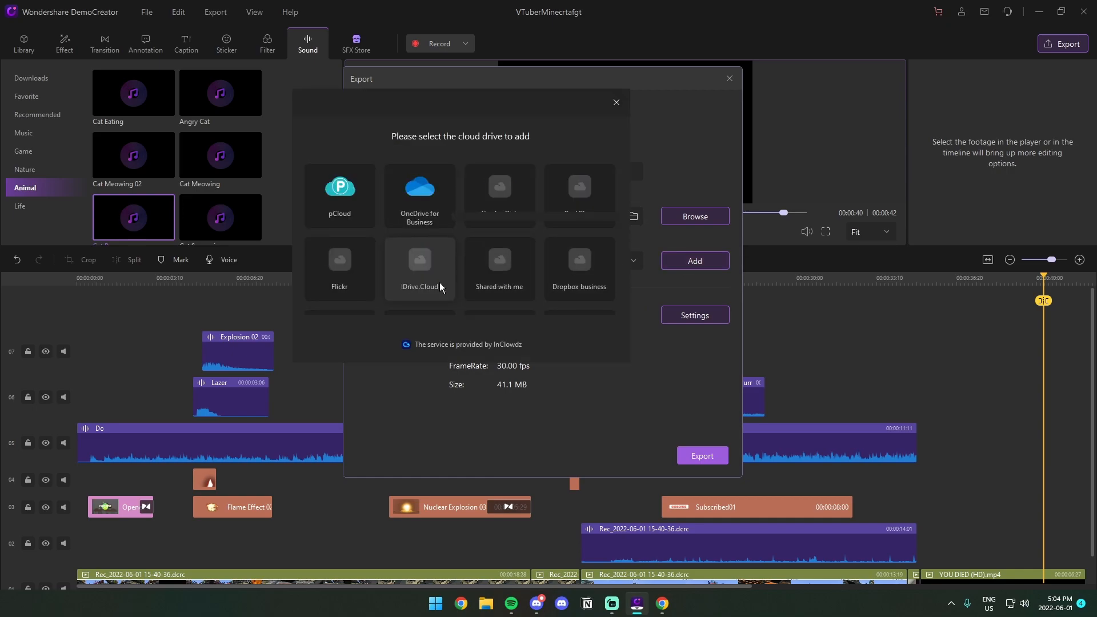
{"action": "left_click", "coordinate": [615, 102]}
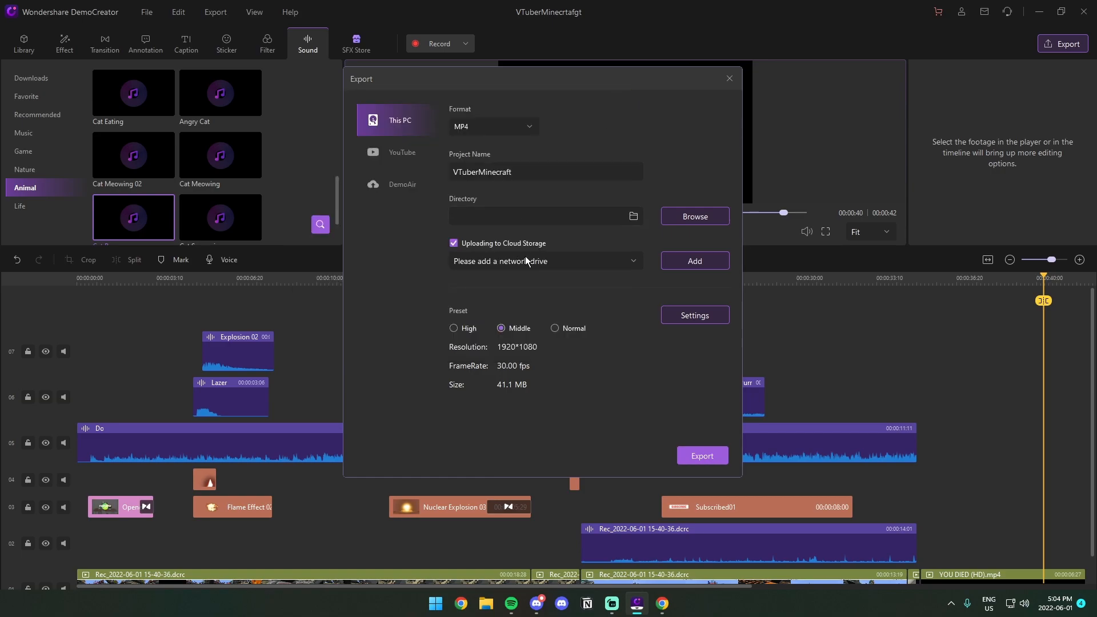
{"action": "left_click", "coordinate": [454, 243]}
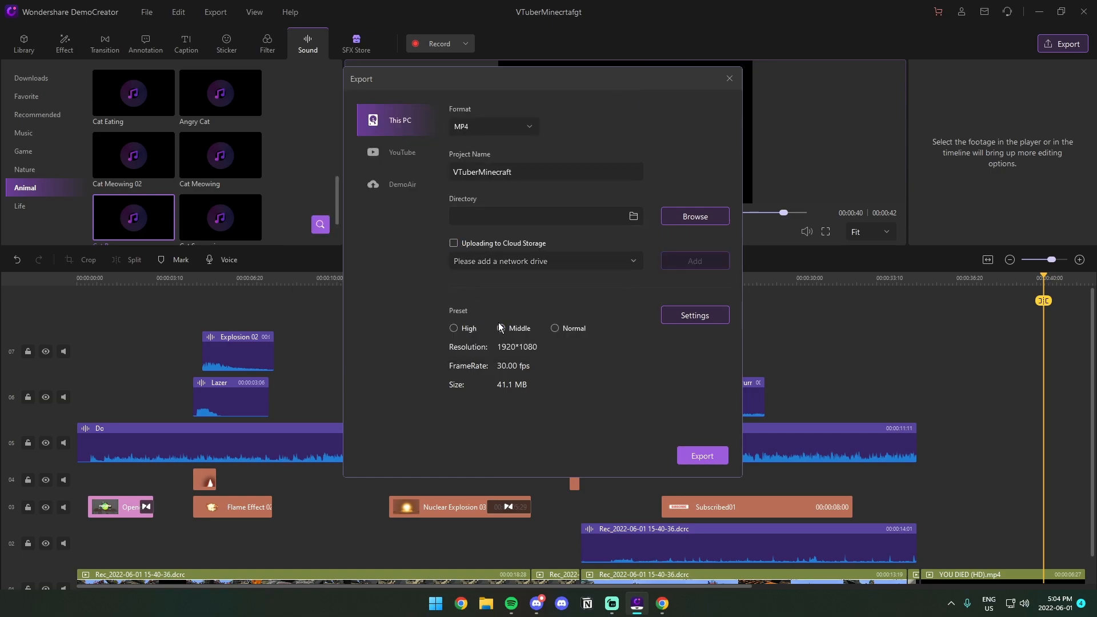
Step: Export the video with the High preset and open the exported VTuberMinecraft.mp4 from its folder
{"action": "left_click", "coordinate": [451, 329]}
{"action": "left_click", "coordinate": [703, 452]}
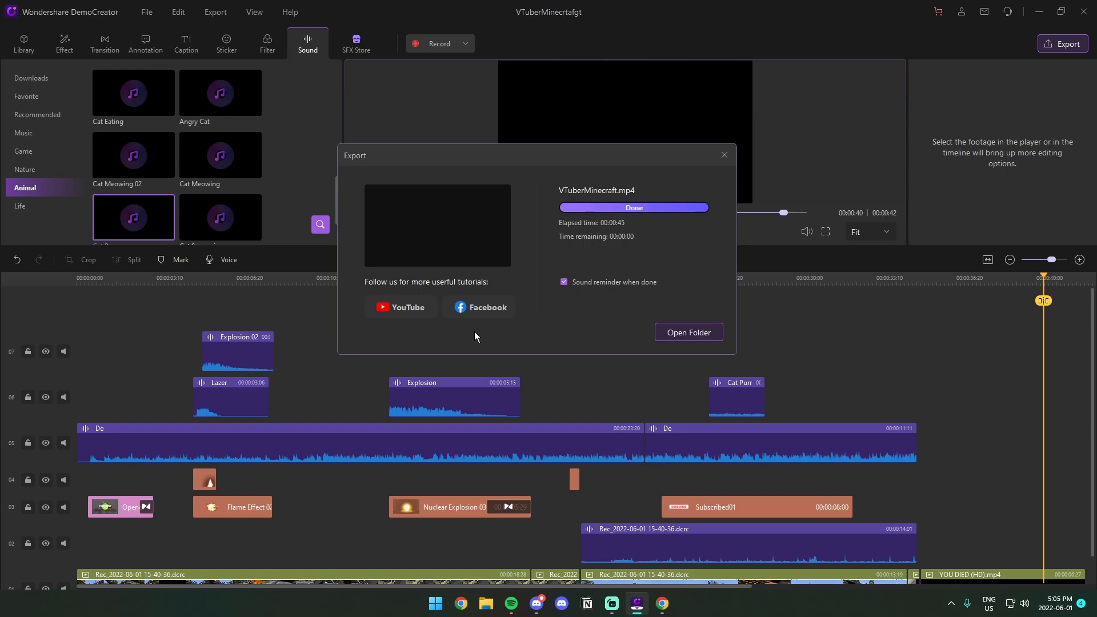
{"action": "left_click", "coordinate": [678, 331]}
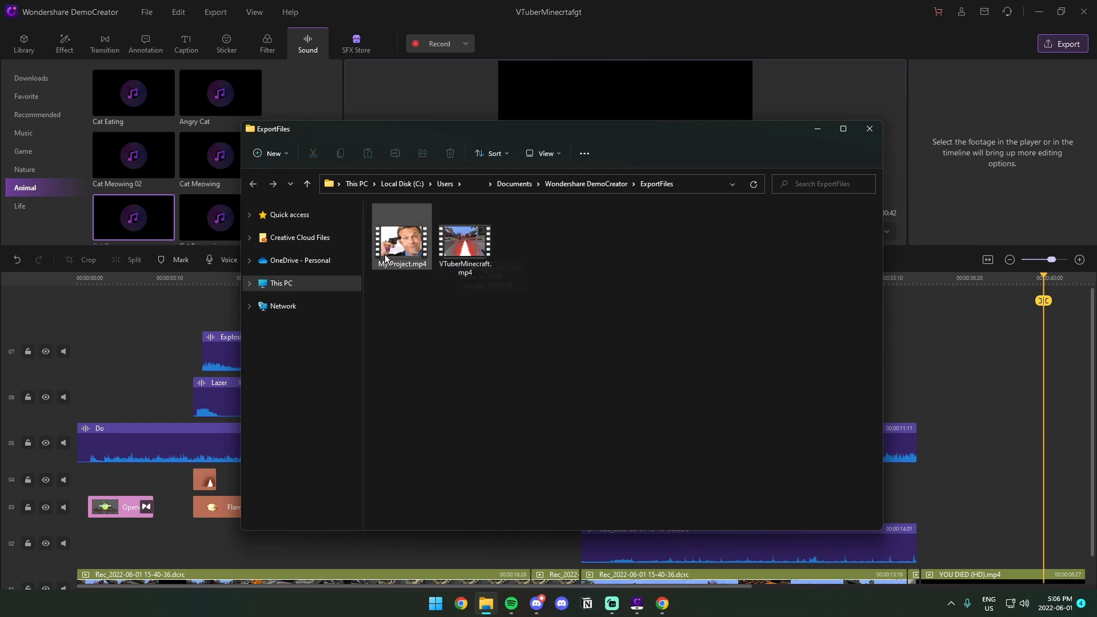
{"action": "double_click", "coordinate": [474, 249]}
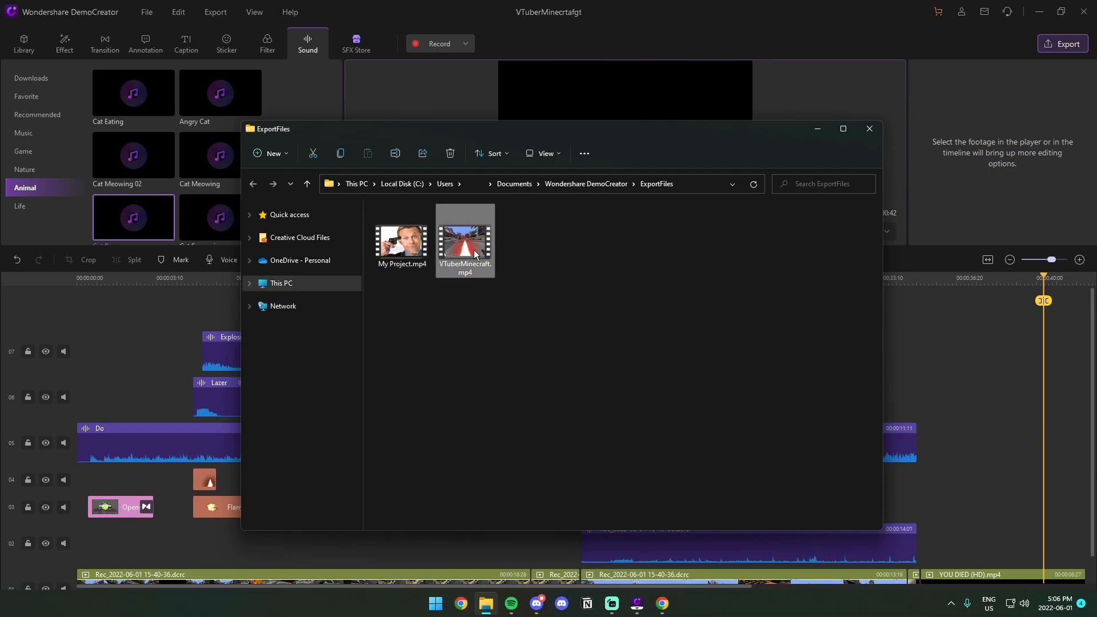